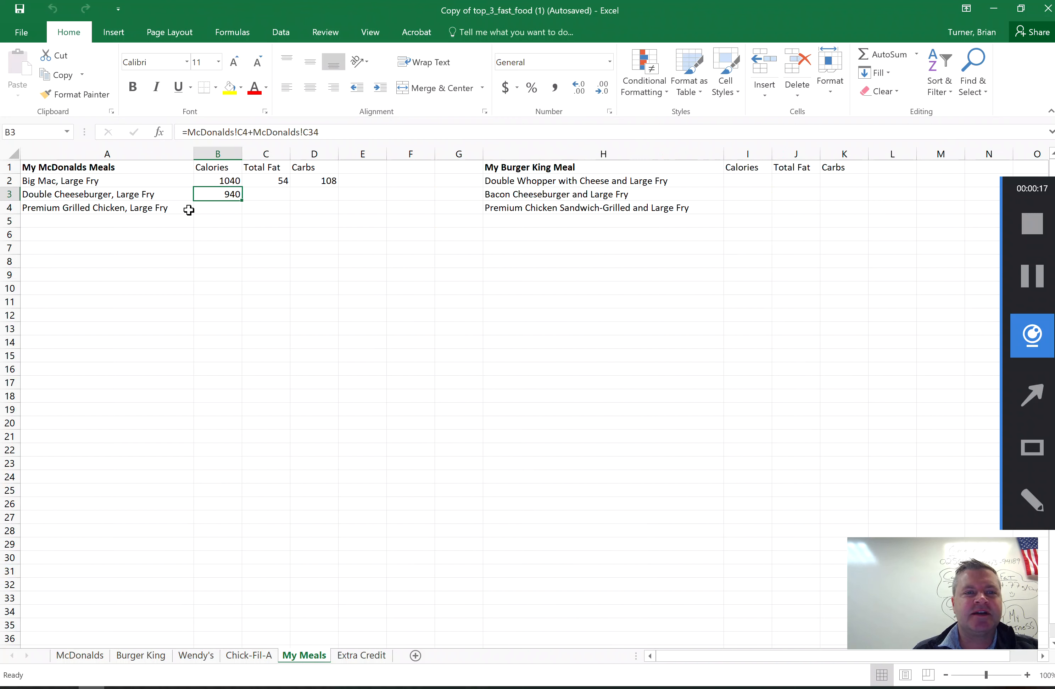
# Step: Review the calories formula for the Double Cheeseburger meal on My Meals and the minimum calories formula on the McDonalds sheet
pyautogui.click(269, 194)
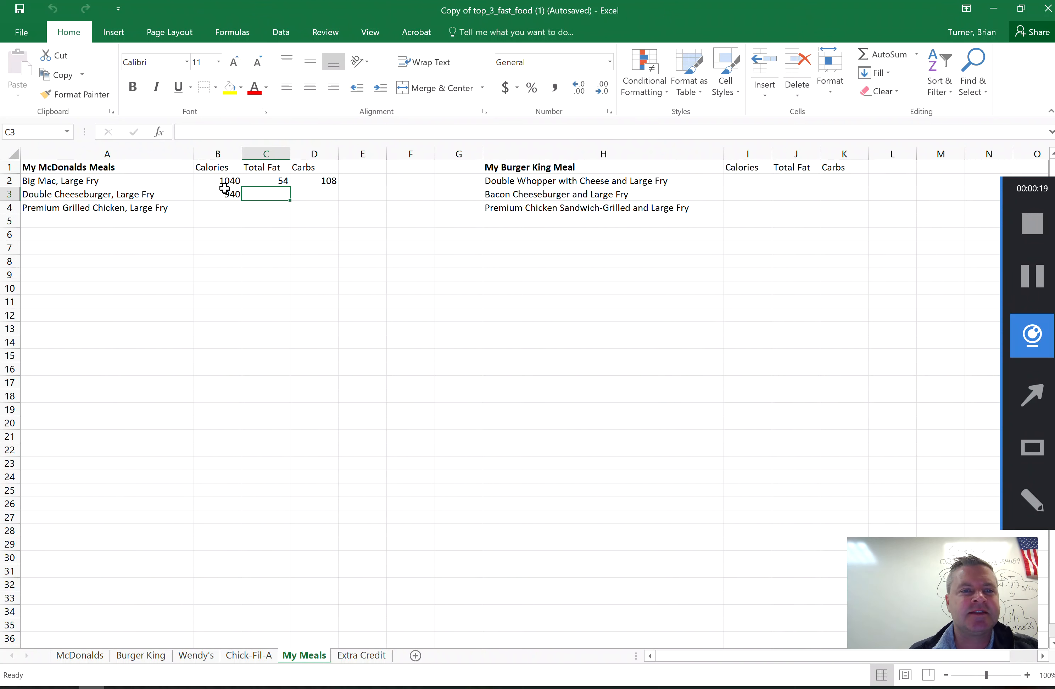
pyautogui.click(223, 189)
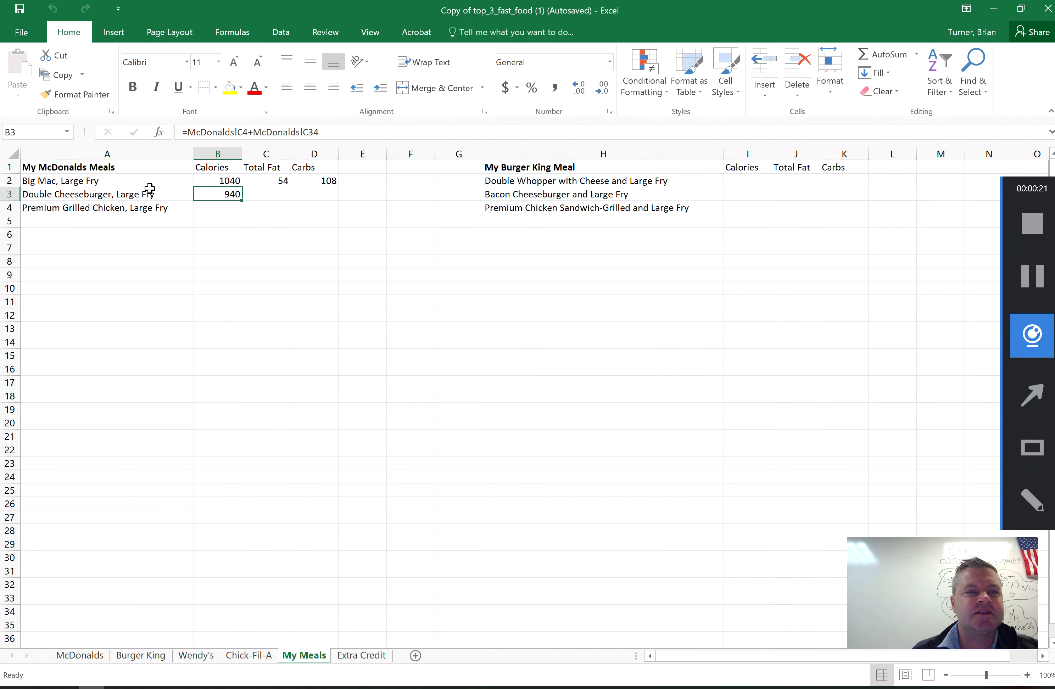
pyautogui.click(96, 656)
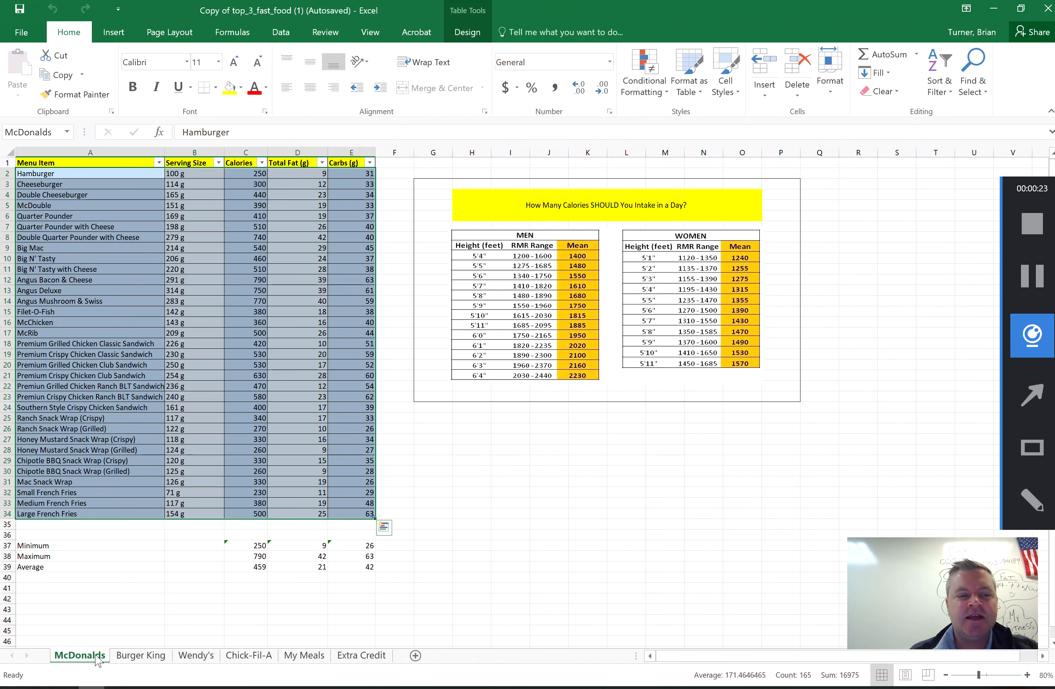
pyautogui.click(259, 546)
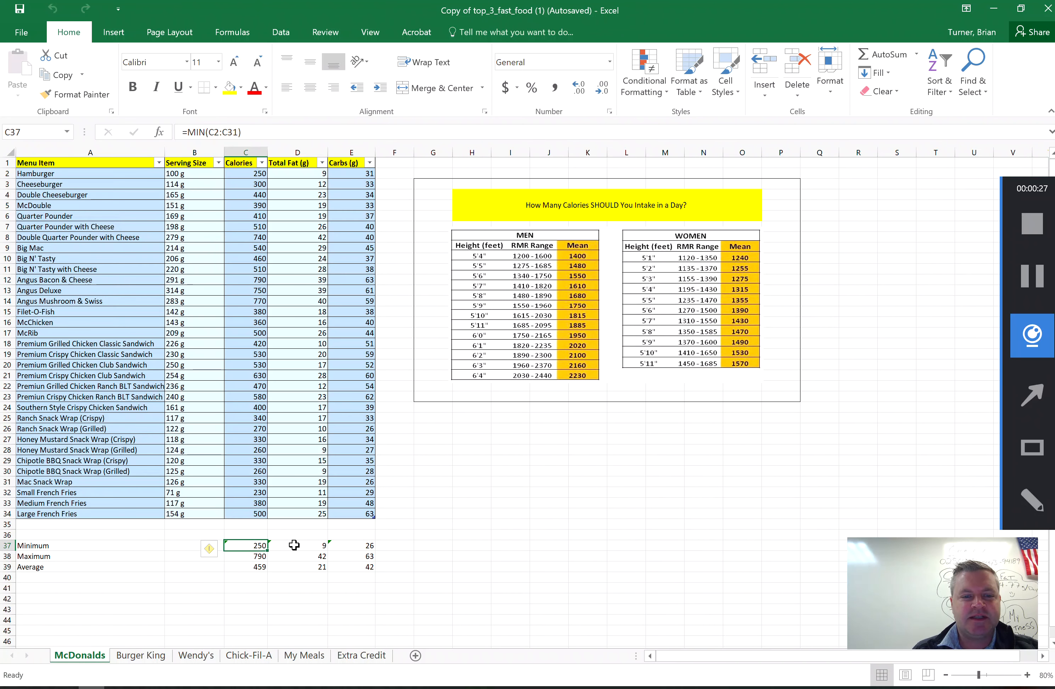
pyautogui.click(199, 656)
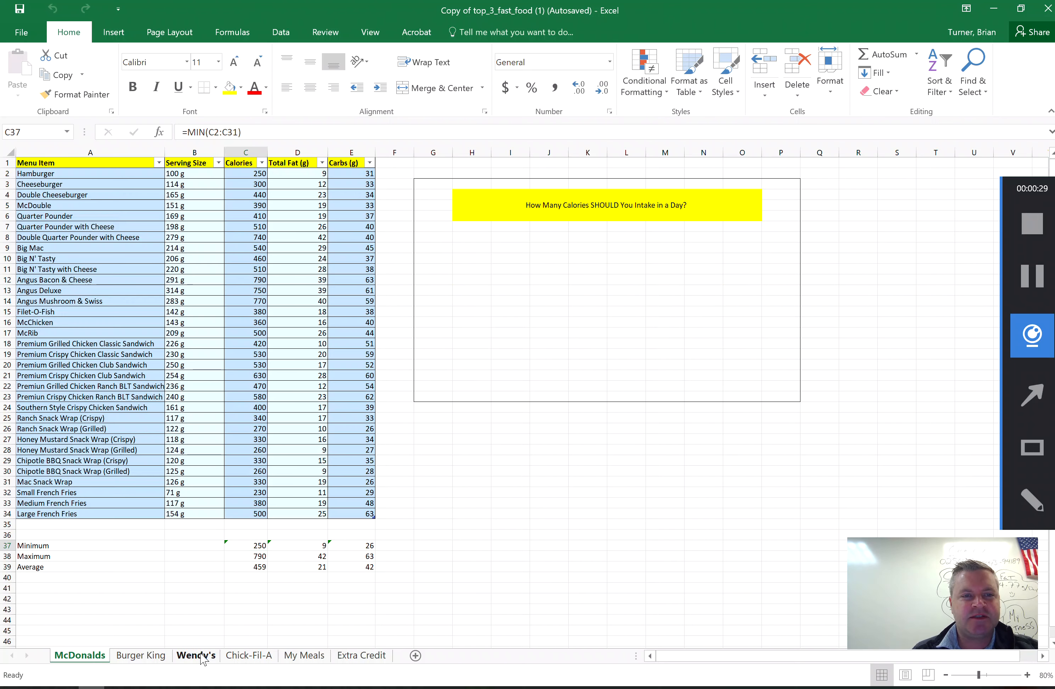
pyautogui.click(81, 656)
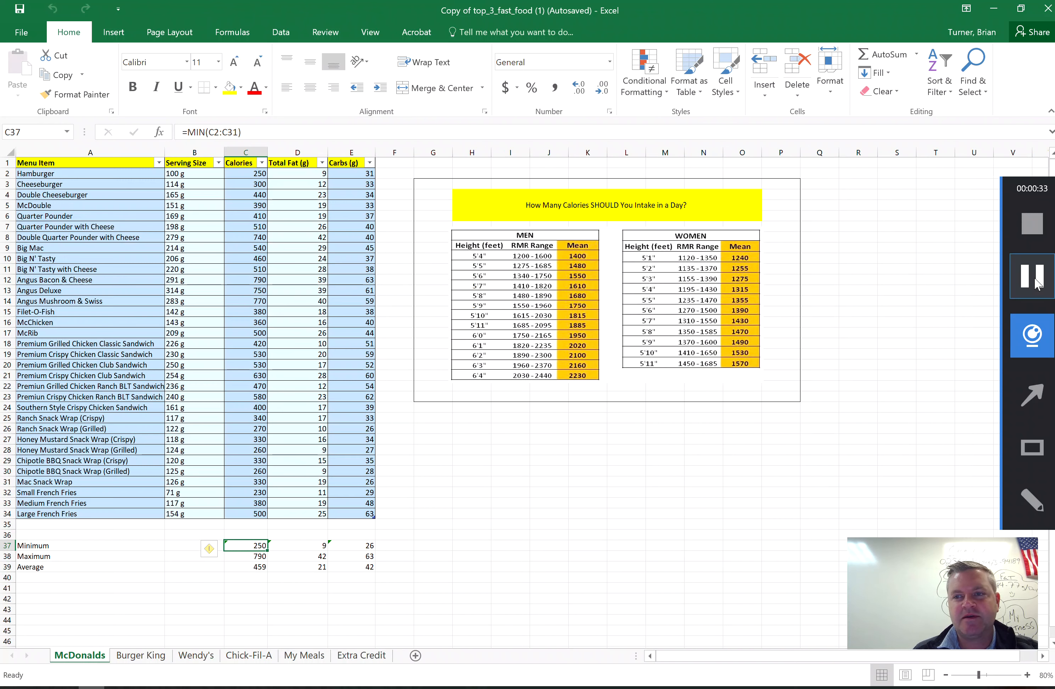
pyautogui.click(1037, 294)
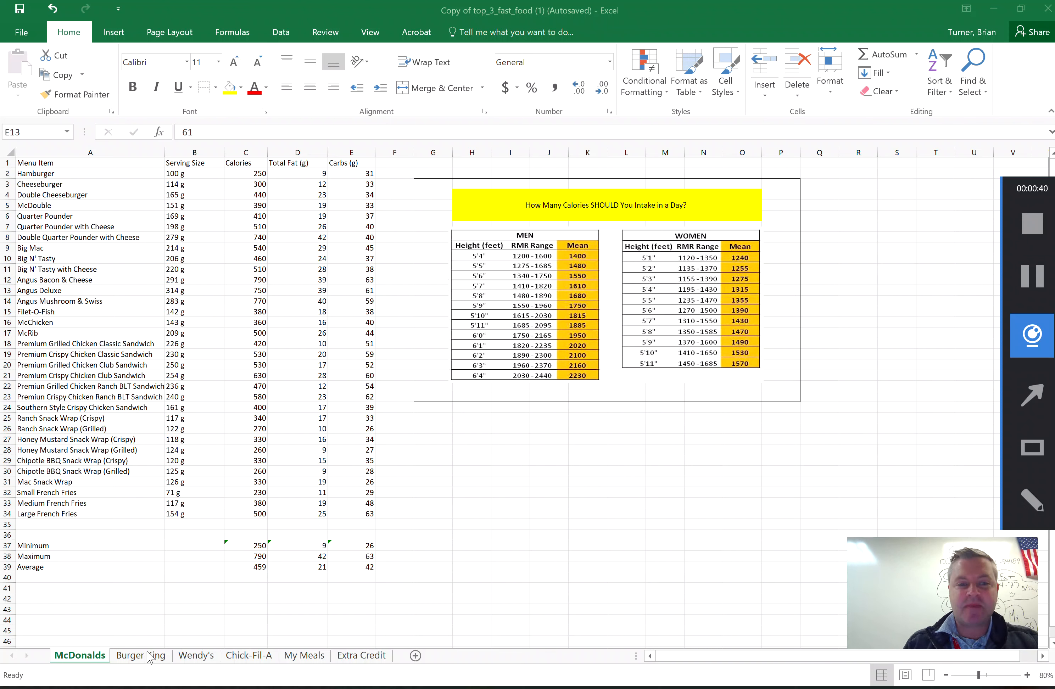
# Step: Check the minimum, maximum and average rows on the McDonalds and Burger King sheets
pyautogui.click(258, 548)
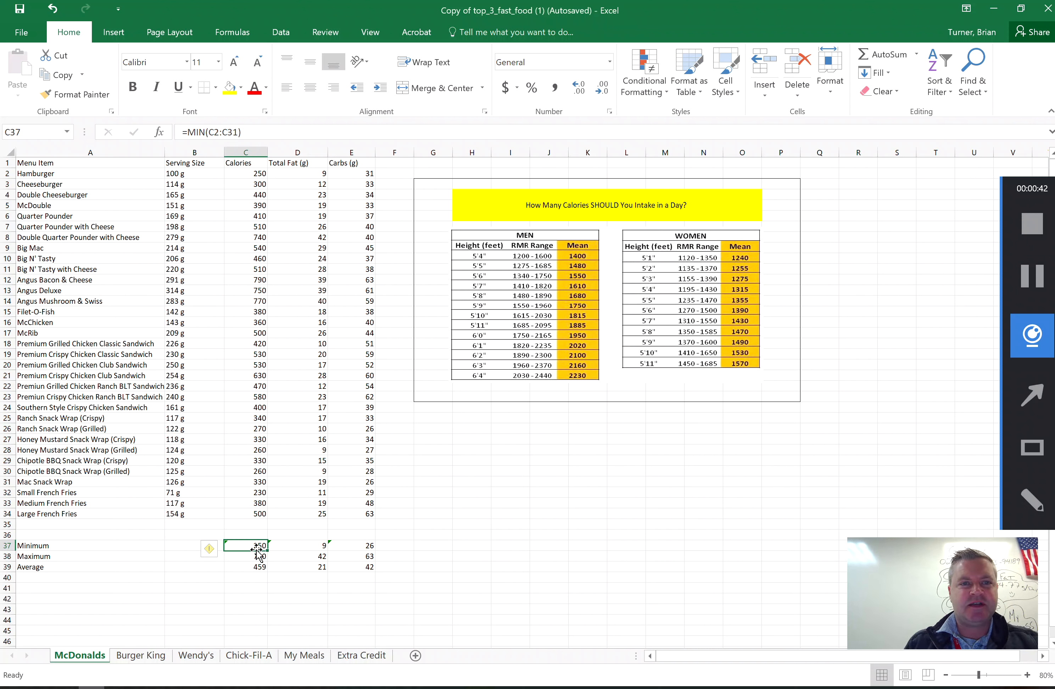
pyautogui.click(151, 657)
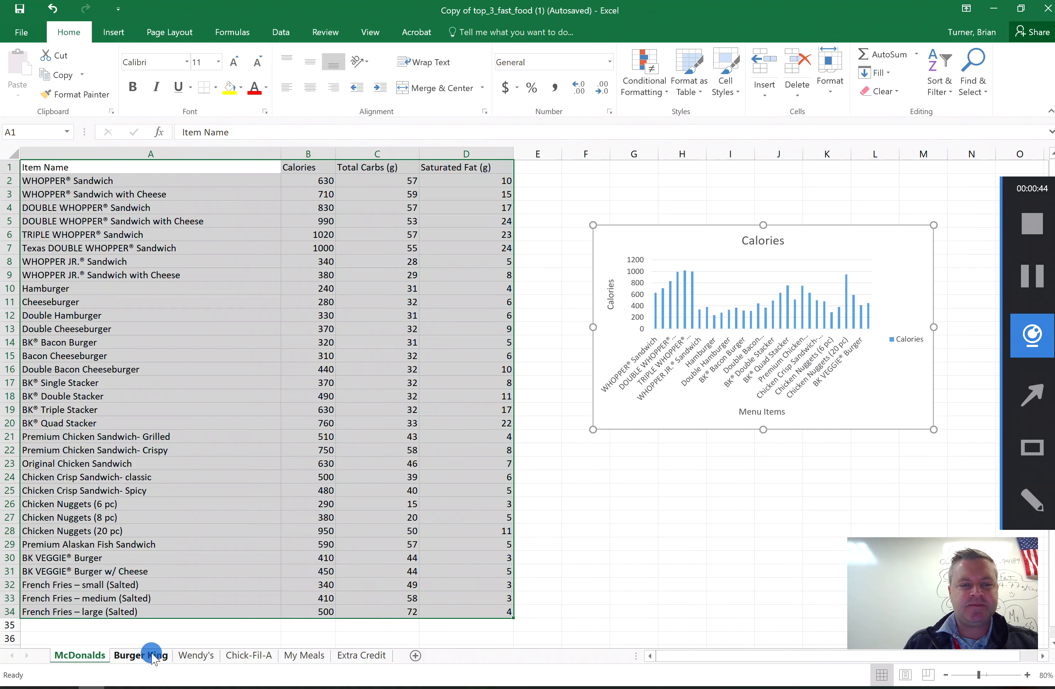
pyautogui.scroll(-5, 265, 403)
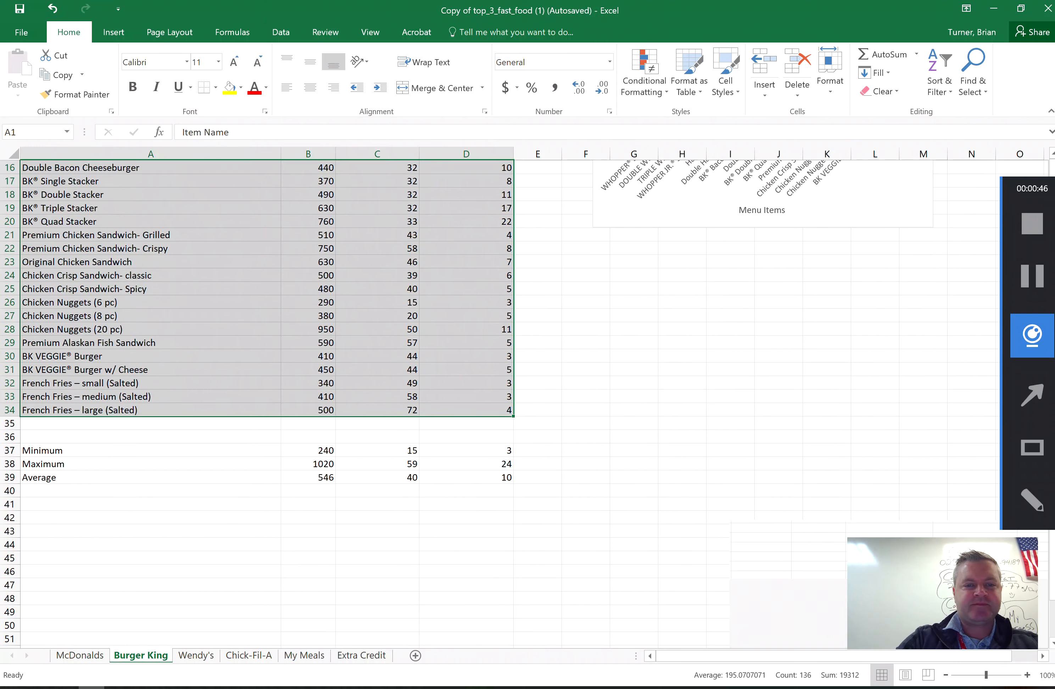
# Step: On the Wendy's sheet, format the average calories cell C39 as Number with 0 decimal places
pyautogui.click(196, 655)
pyautogui.scroll(-3, 223, 403)
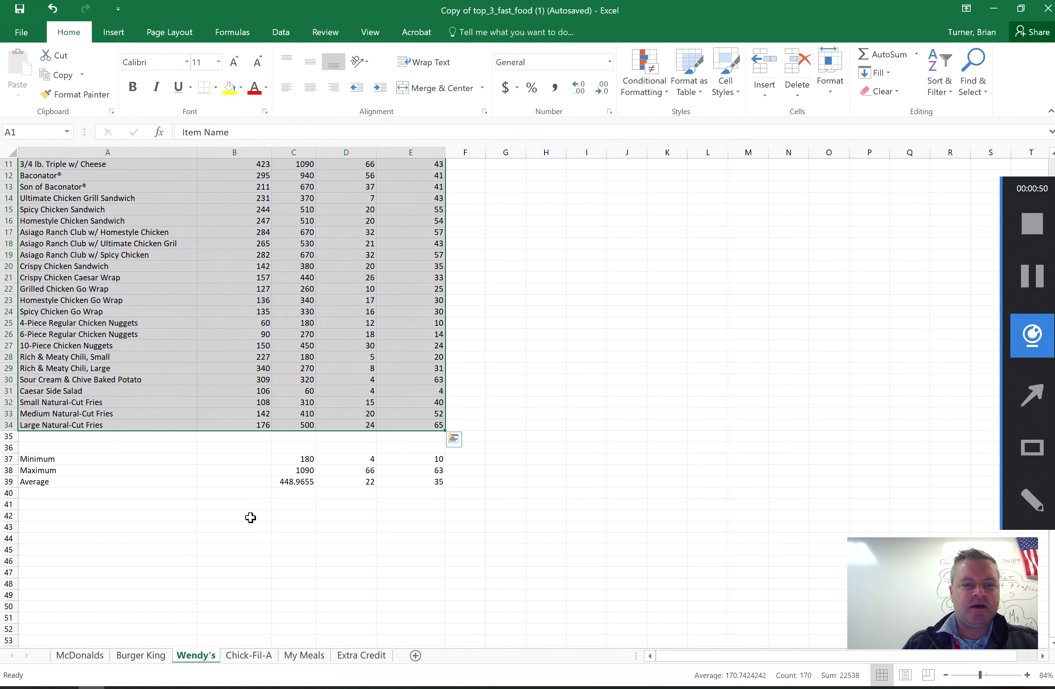
pyautogui.click(296, 482)
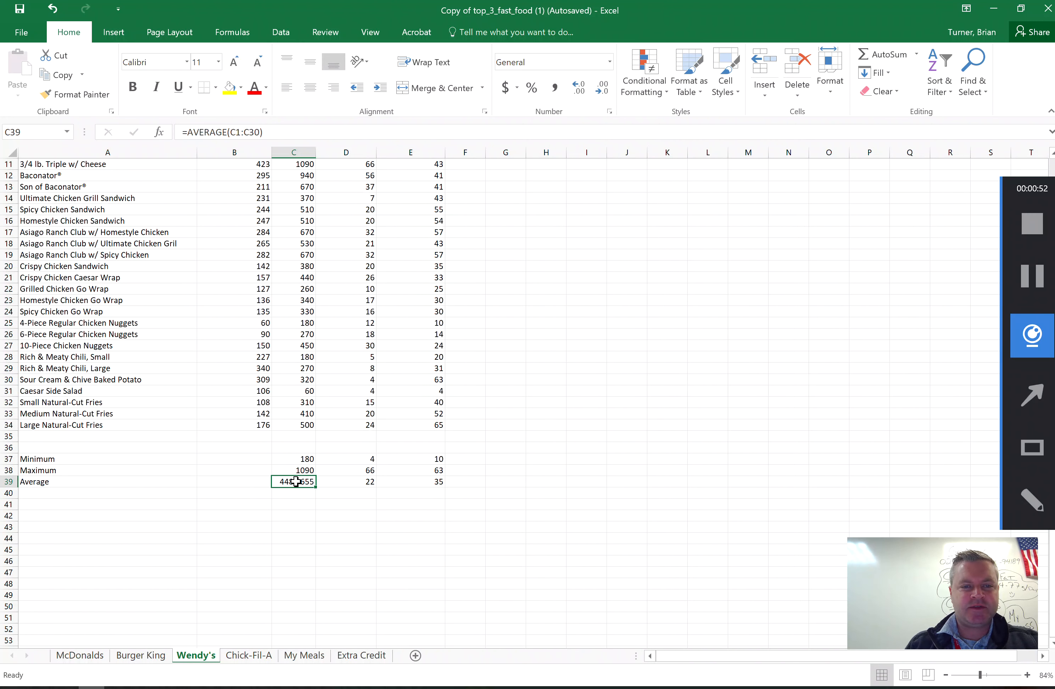
pyautogui.rightClick(296, 483)
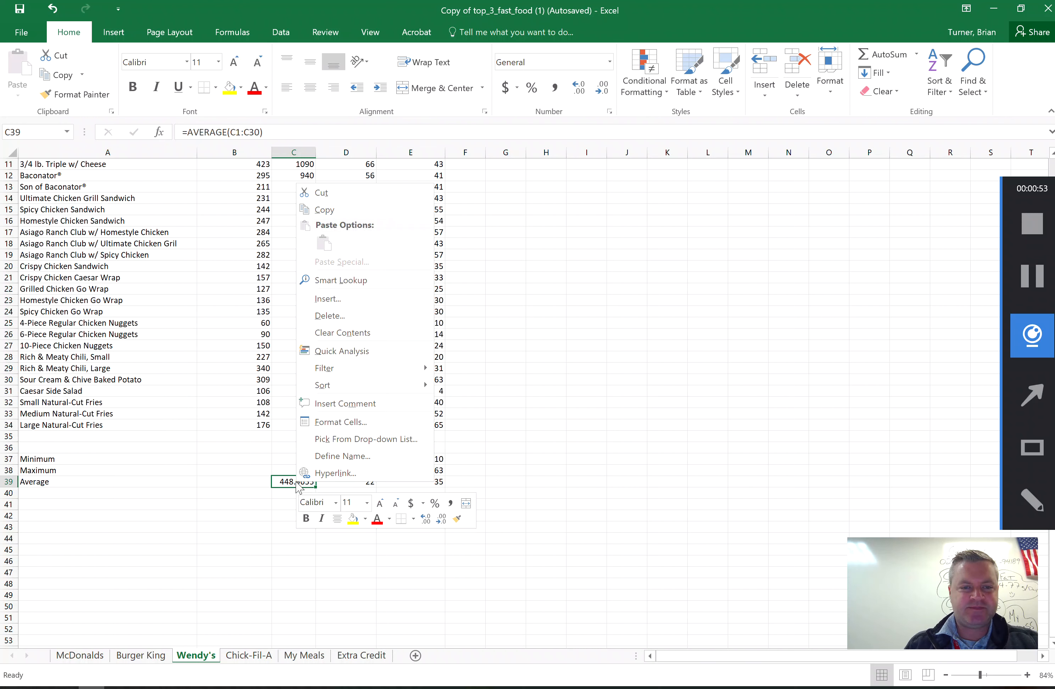
pyautogui.click(354, 422)
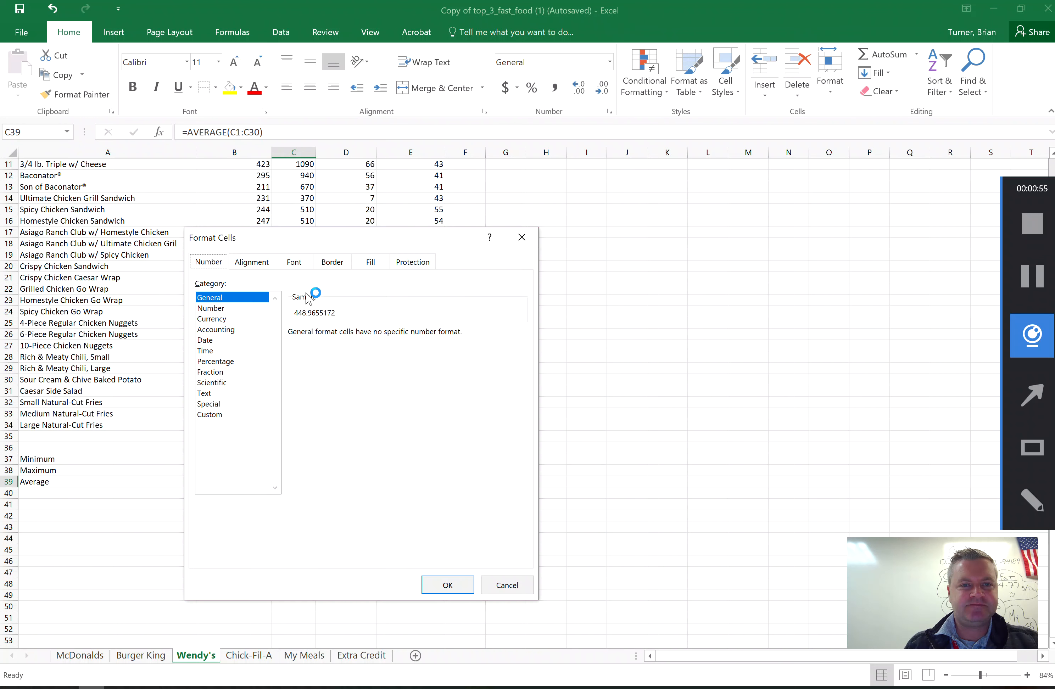
pyautogui.click(245, 308)
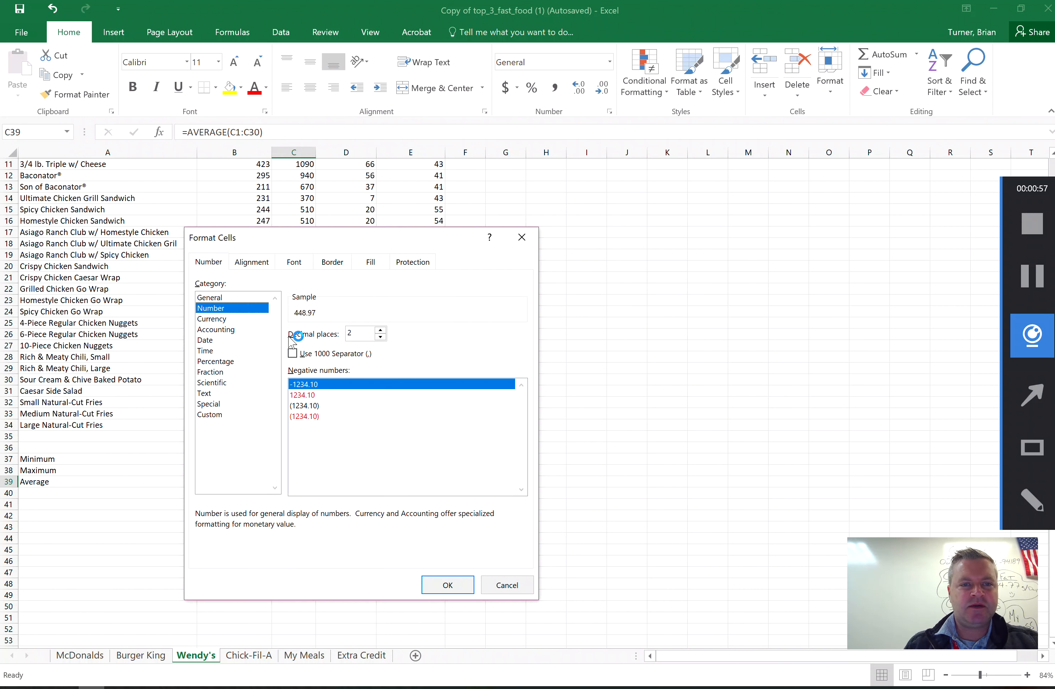
pyautogui.doubleClick(380, 337)
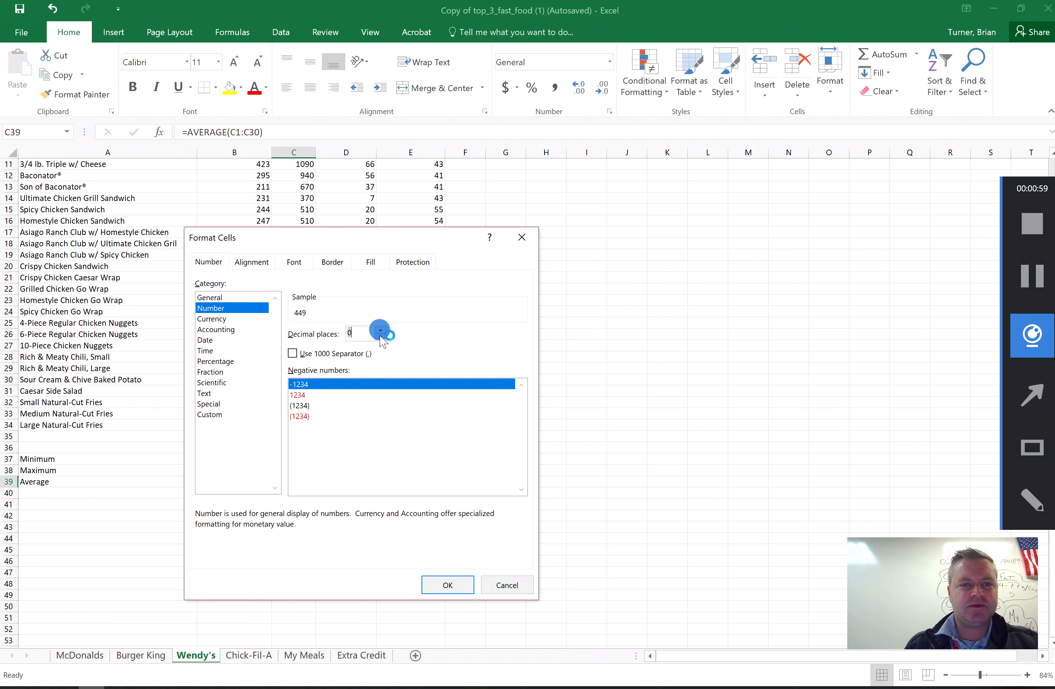
pyautogui.click(449, 585)
pyautogui.click(541, 459)
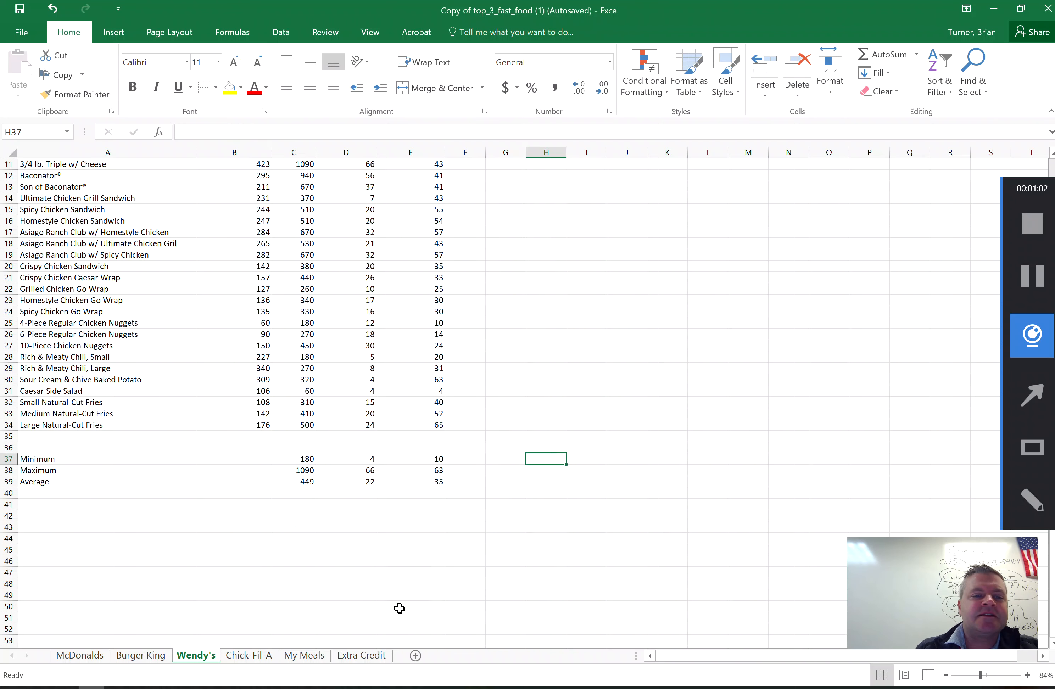
# Step: On the McDonalds sheet, convert the menu data A1:E34 into a table with headers
pyautogui.click(94, 657)
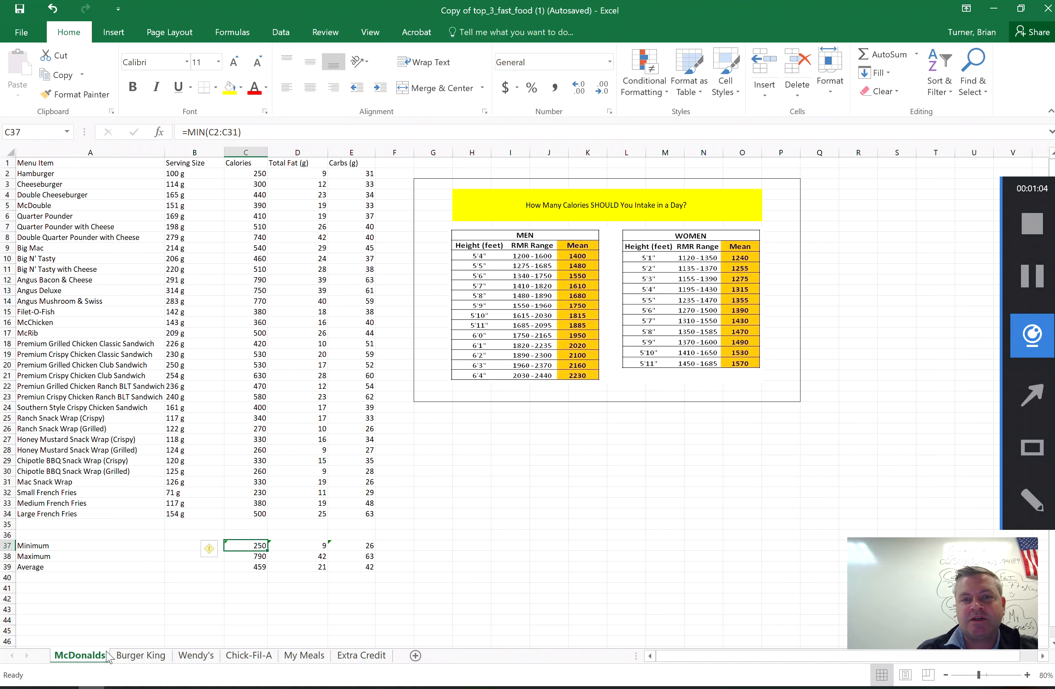
pyautogui.click(107, 181)
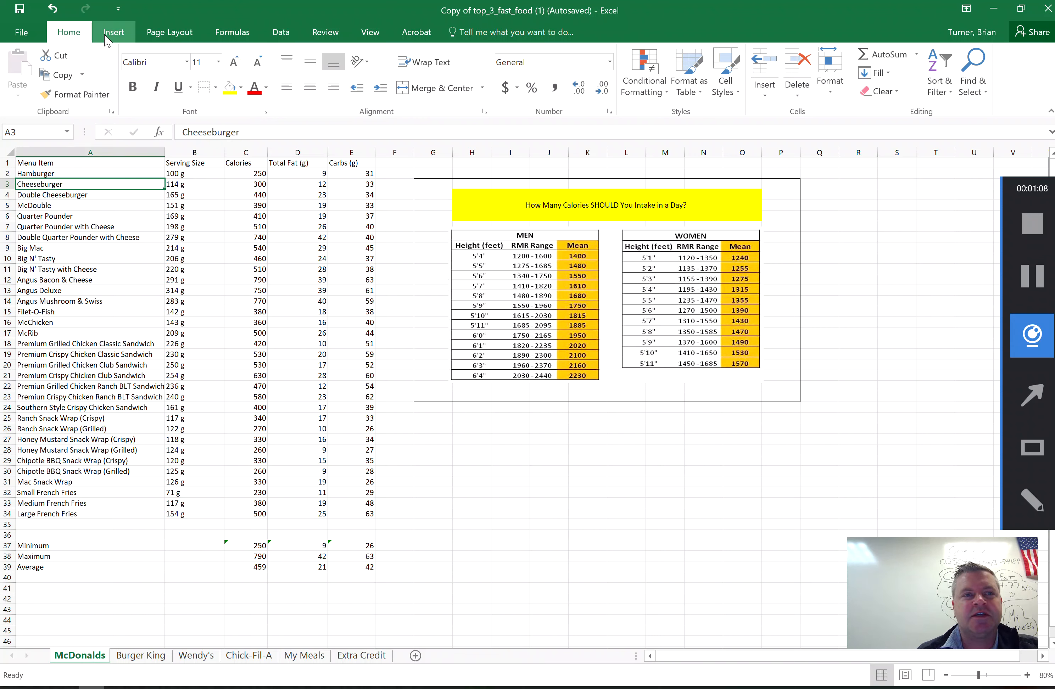
pyautogui.click(125, 33)
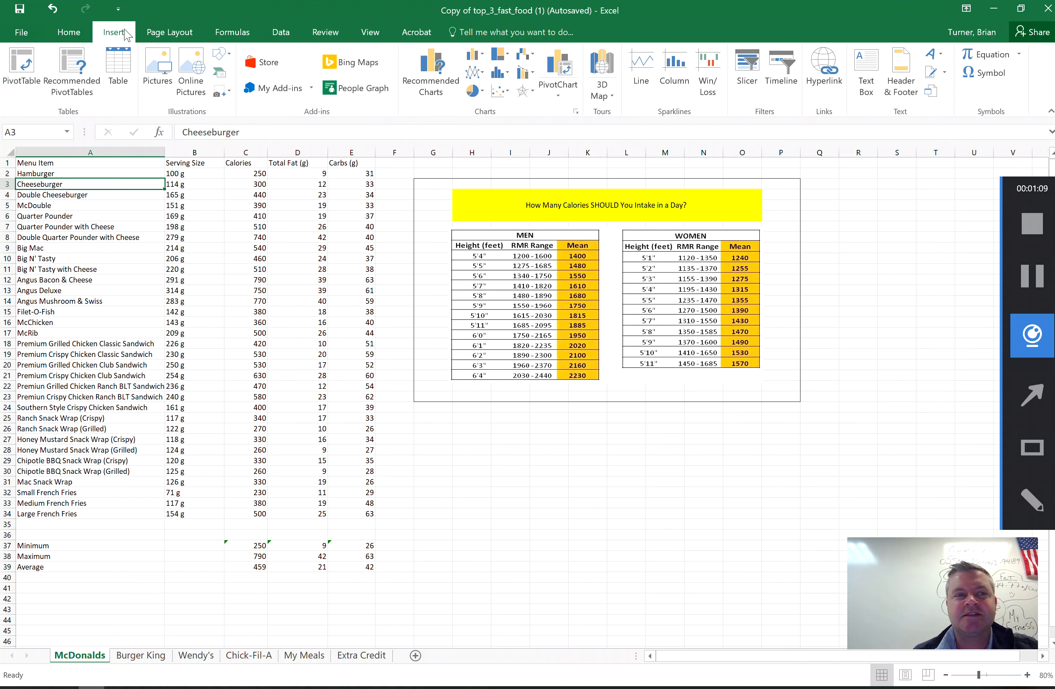
pyautogui.click(124, 58)
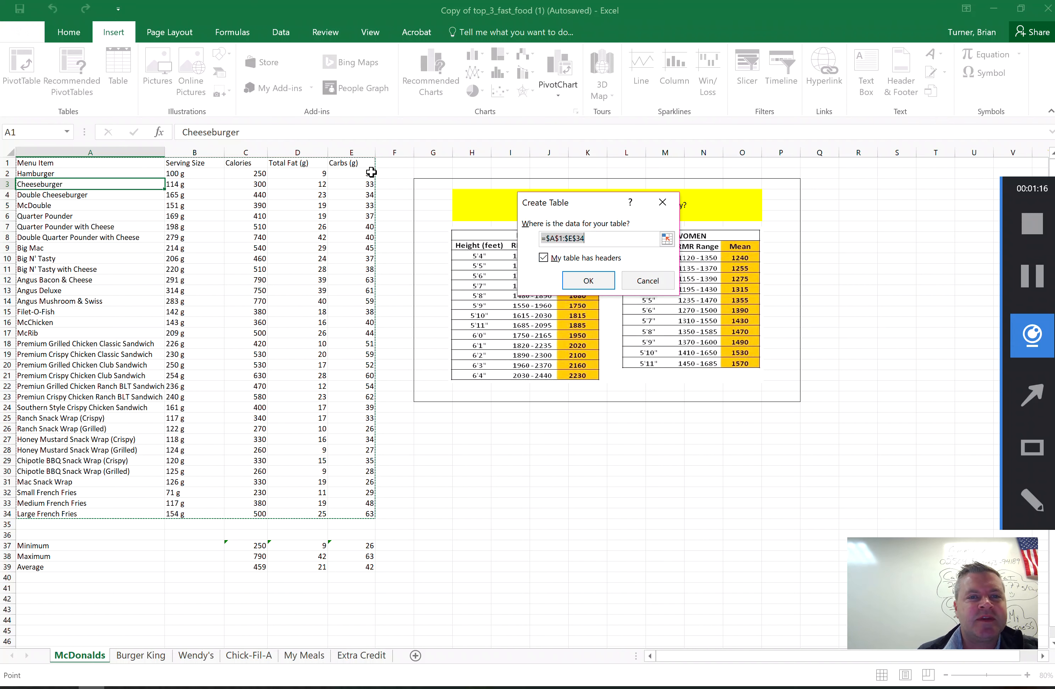
pyautogui.click(578, 281)
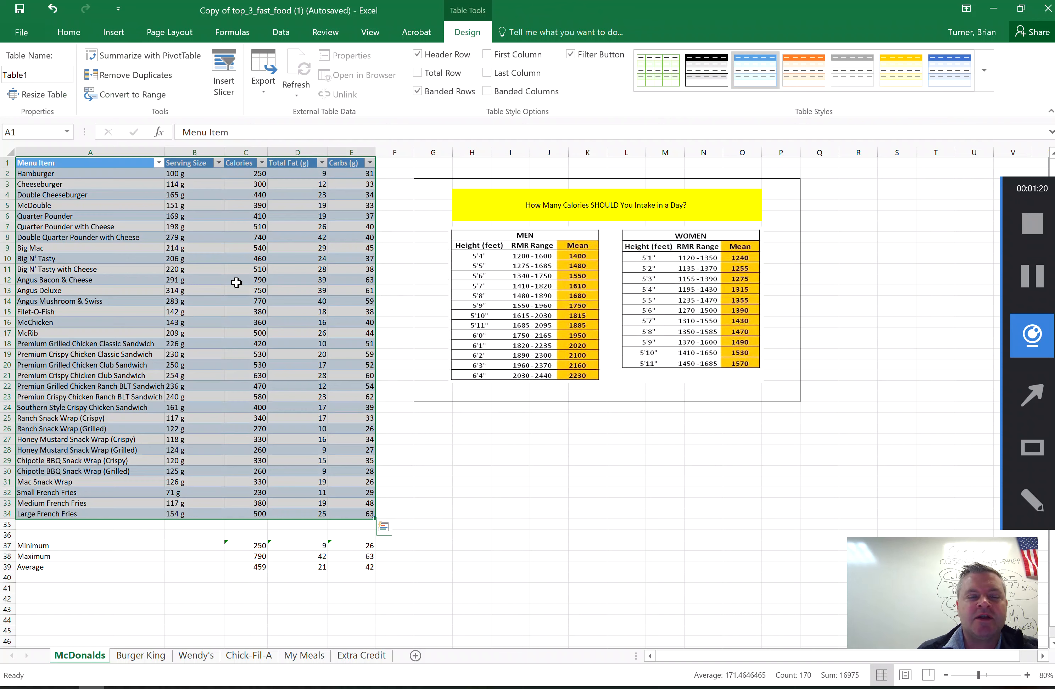
# Step: Look at the sort and filter options of the Menu Item column in the McDonalds sheet's table
pyautogui.click(236, 283)
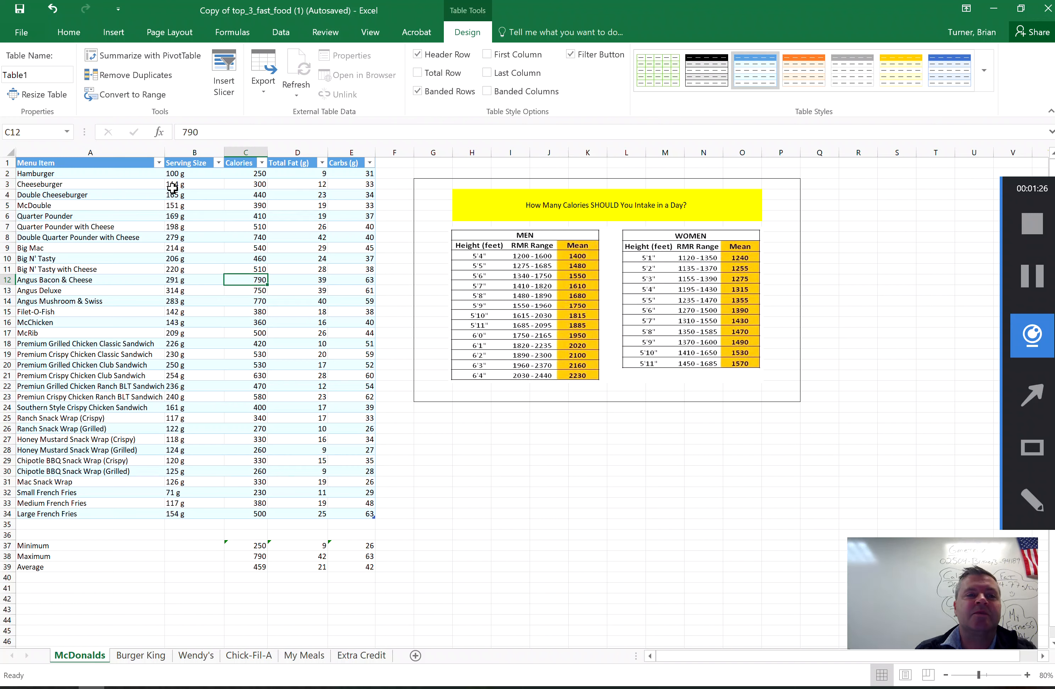
pyautogui.click(159, 163)
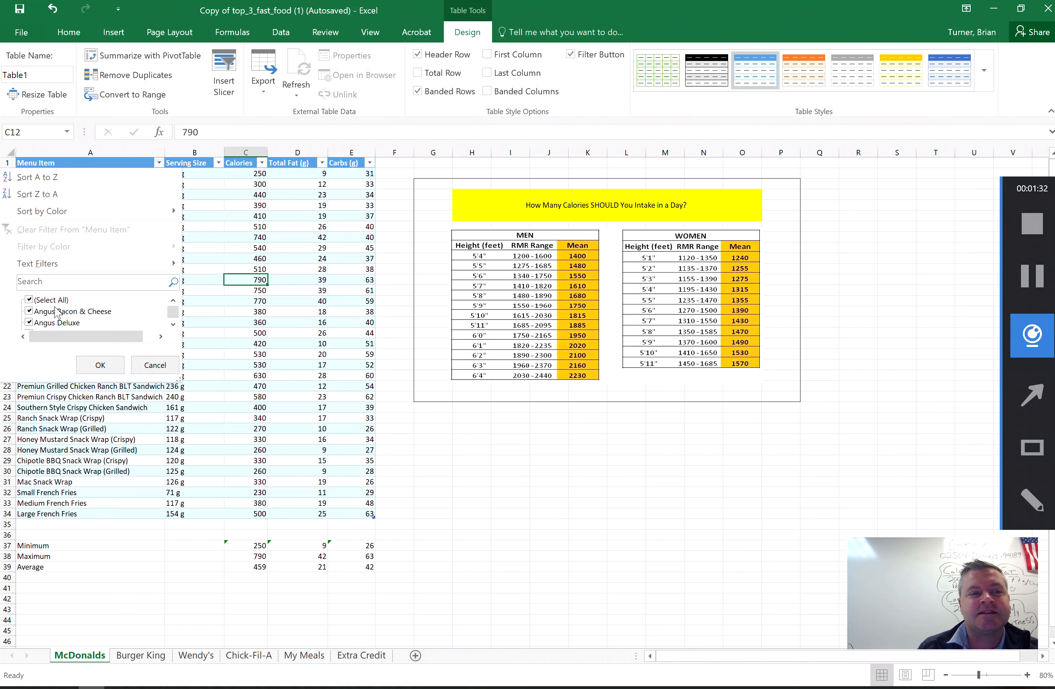
pyautogui.click(398, 365)
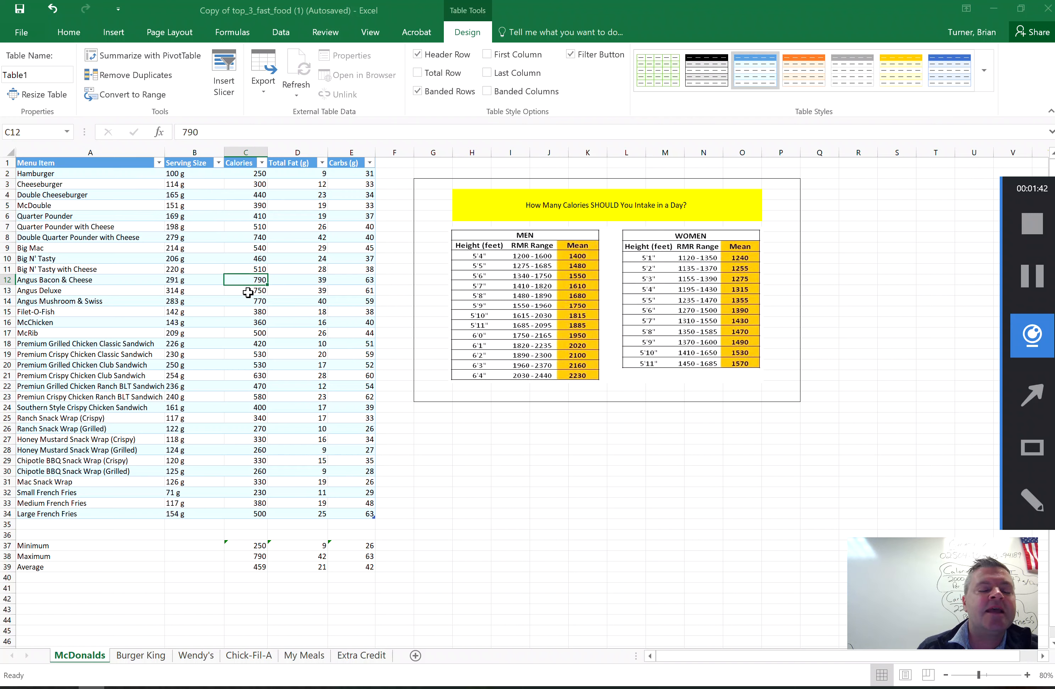
# Step: Rename the table on the McDonalds sheet as McDonalds
pyautogui.click(241, 310)
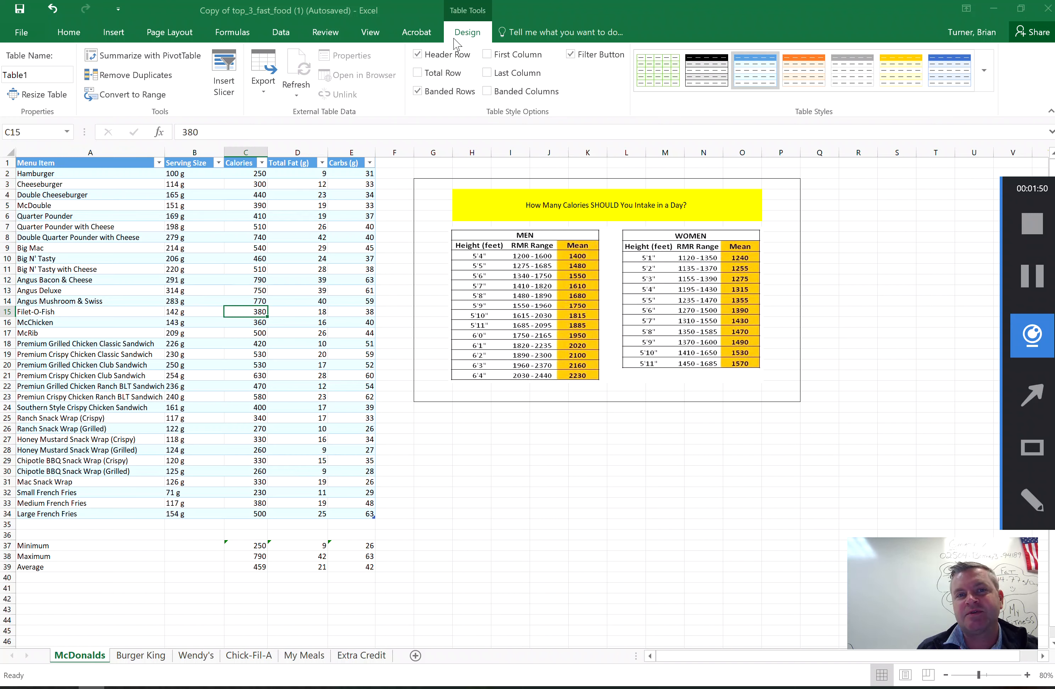
pyautogui.click(52, 76)
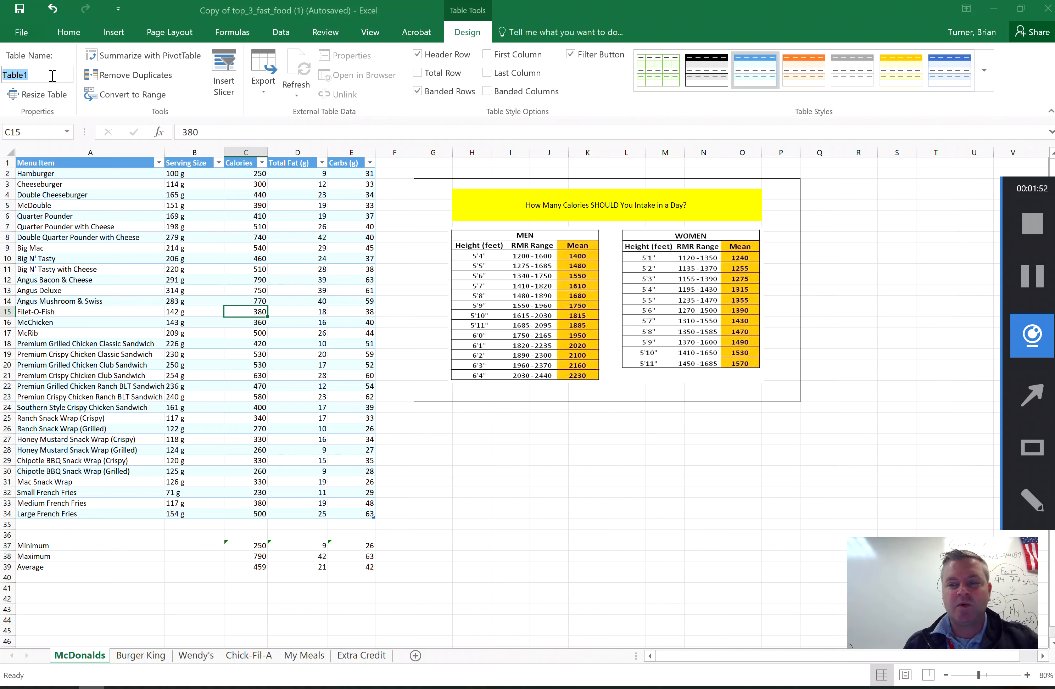
pyautogui.write('McDonalds')
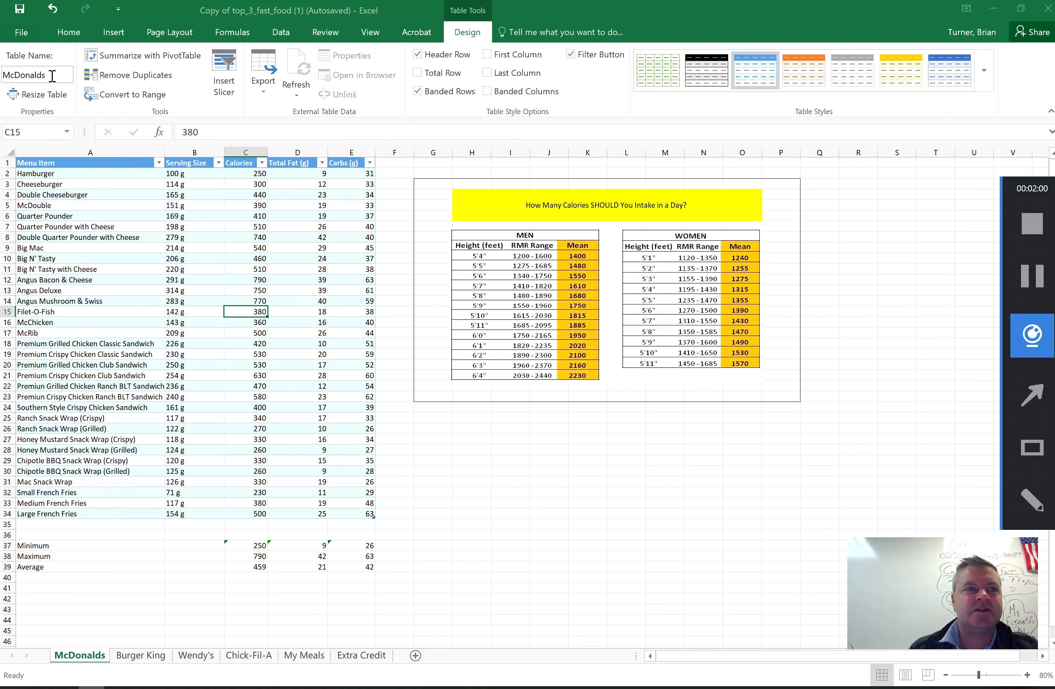
pyautogui.press('Return')
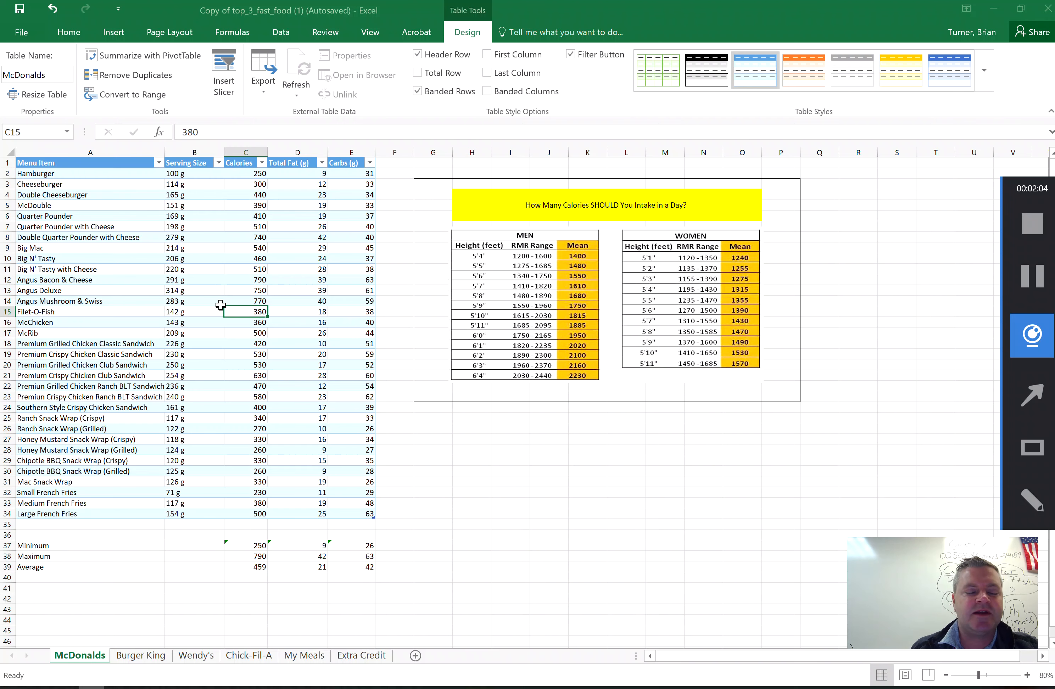
# Step: Open the Burger King sheet and look over its menu data and Calories chart
pyautogui.click(151, 642)
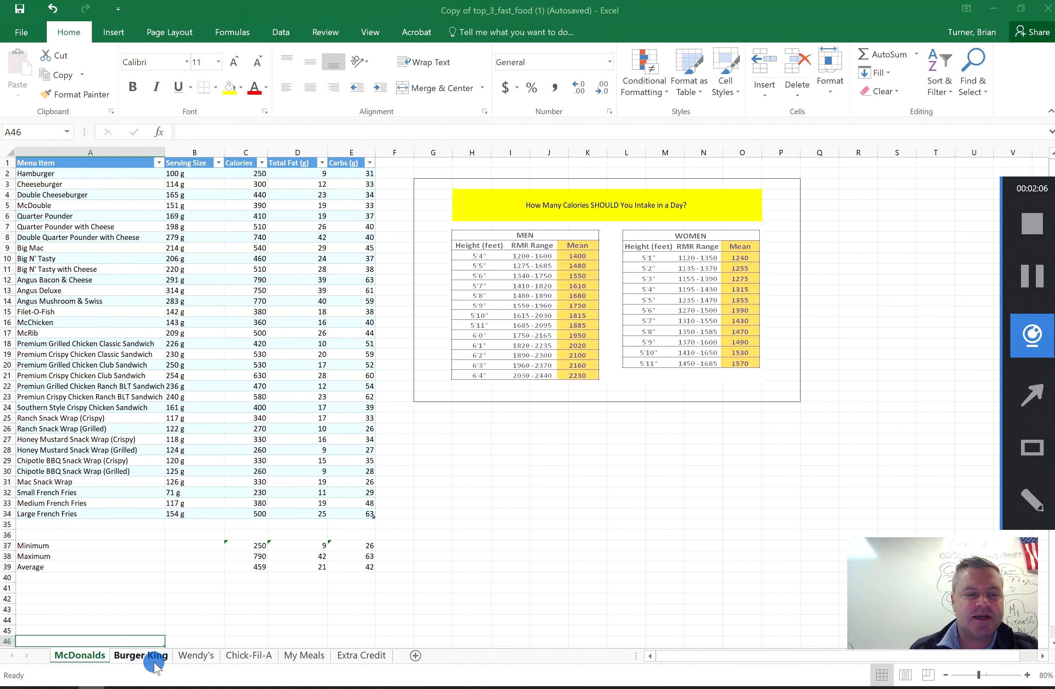
pyautogui.click(141, 656)
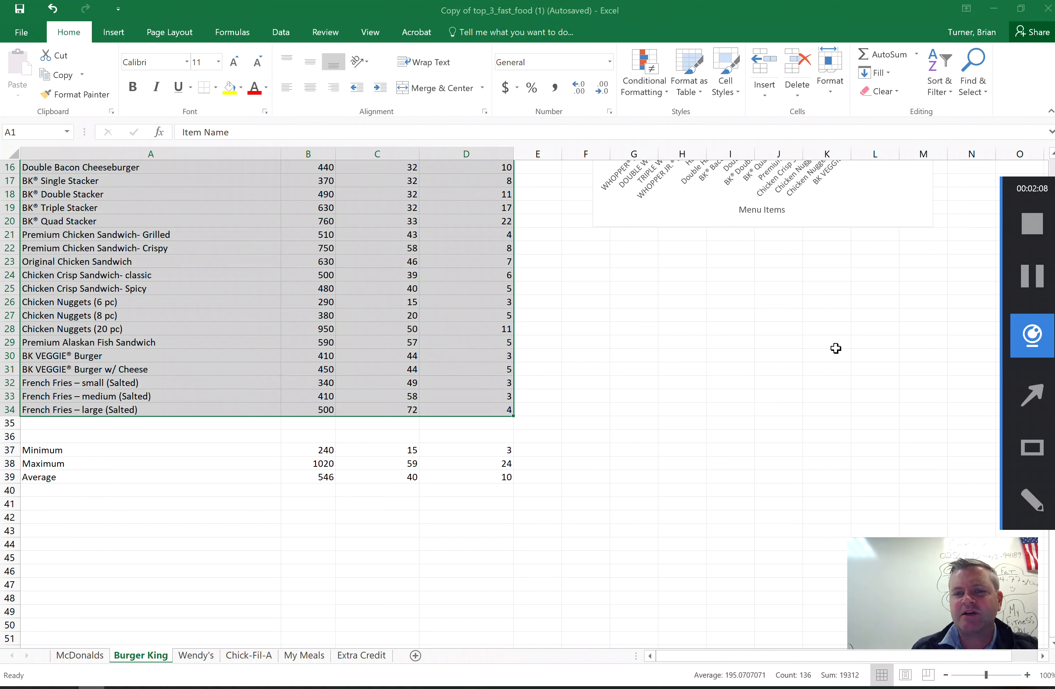
pyautogui.scroll(4, 524, 403)
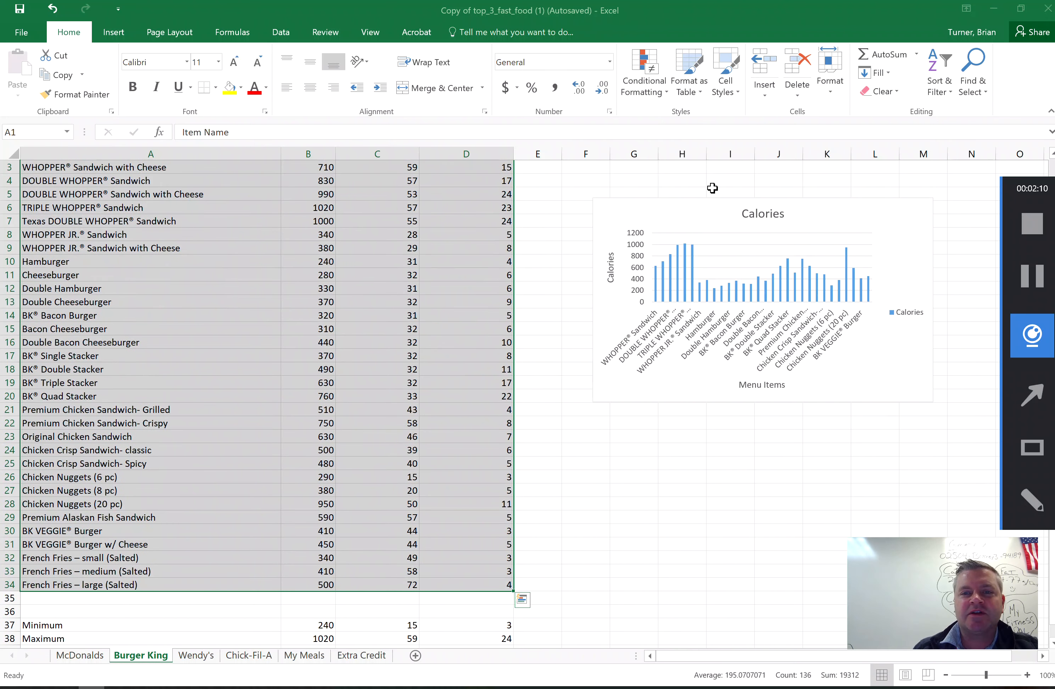
pyautogui.click(689, 201)
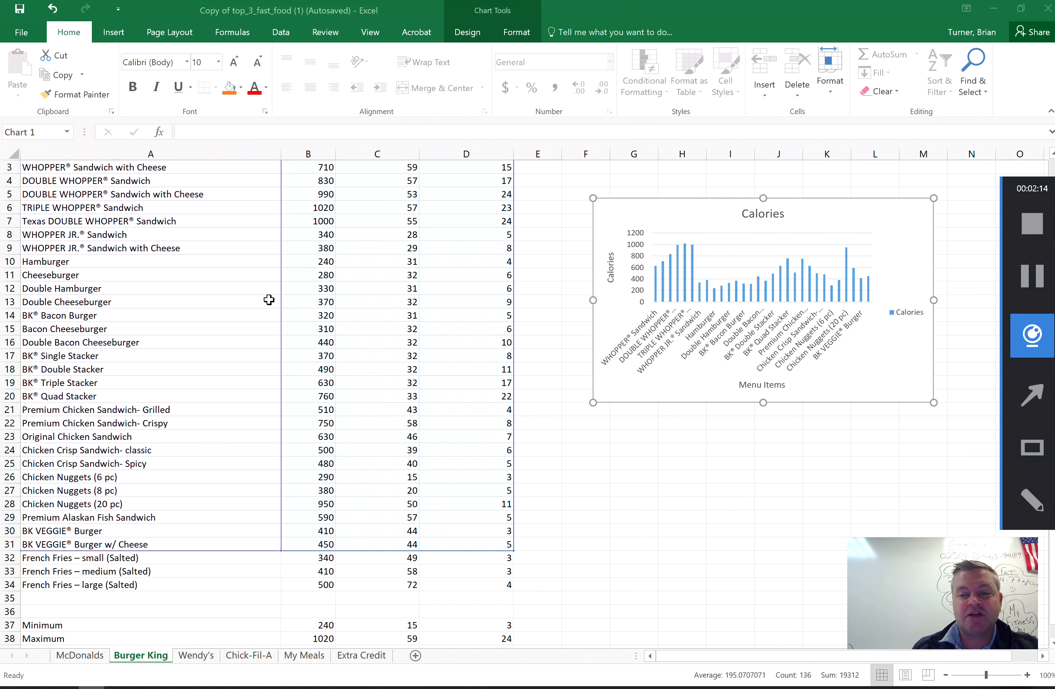
pyautogui.click(326, 309)
pyautogui.click(249, 292)
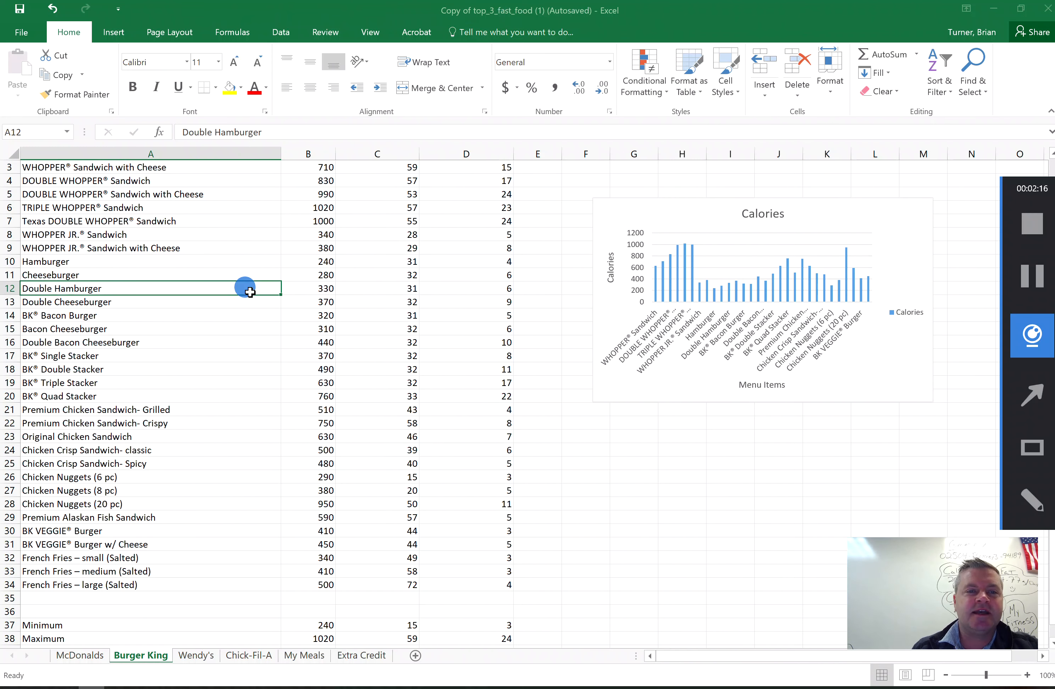
pyautogui.scroll(1, 374, 380)
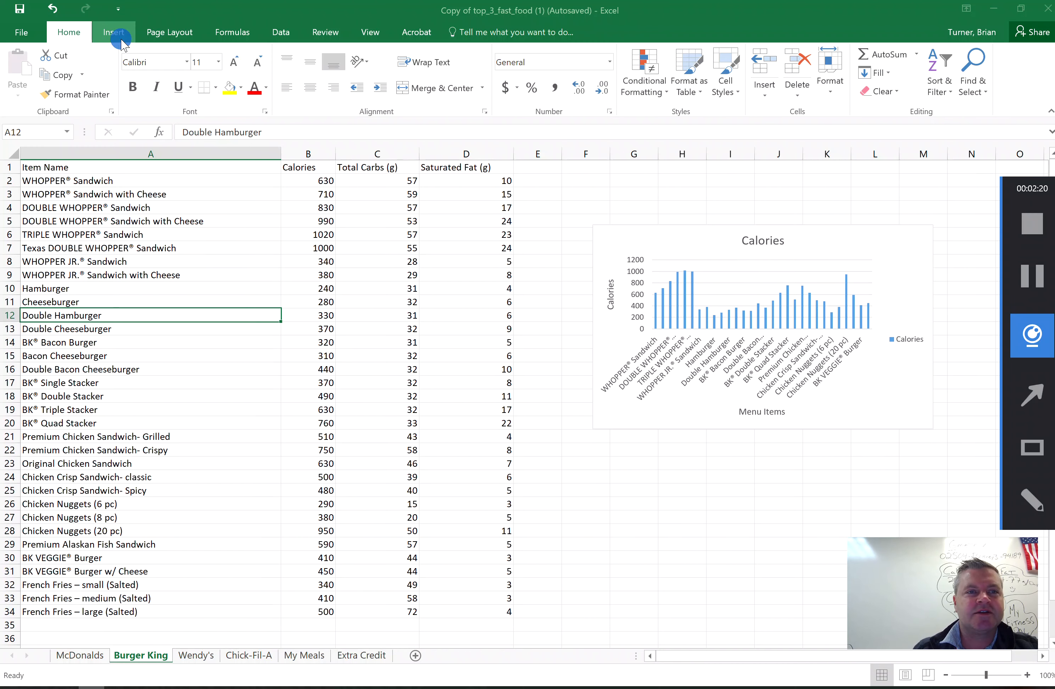
# Step: Try converting the Burger King menu data A1:D34 into a table with headers, and undo it
pyautogui.click(114, 33)
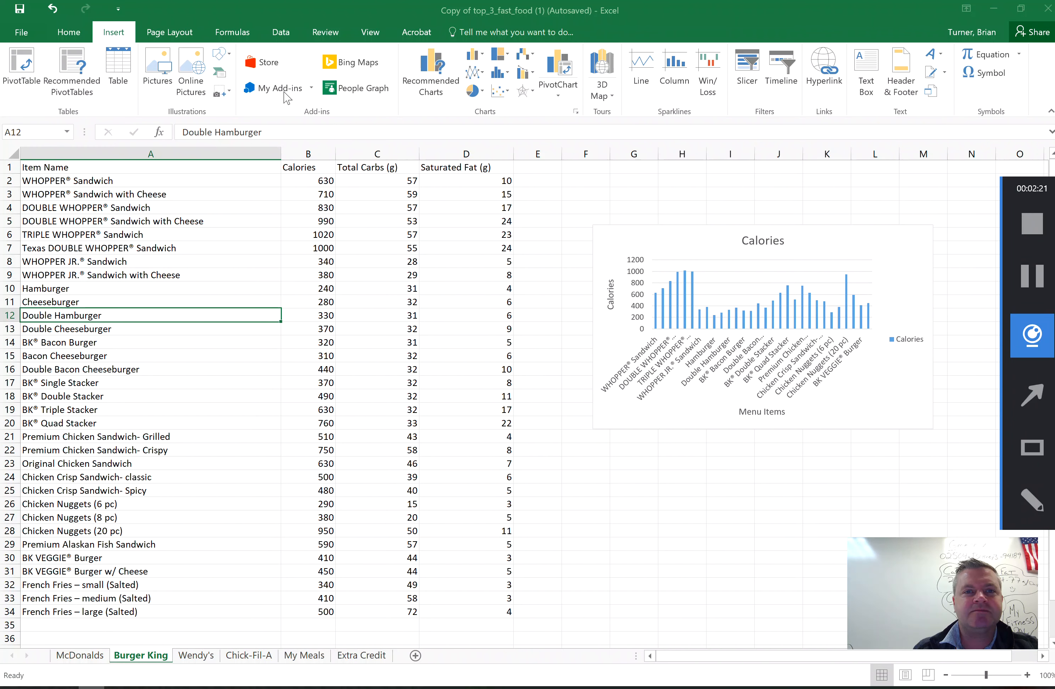
pyautogui.click(118, 70)
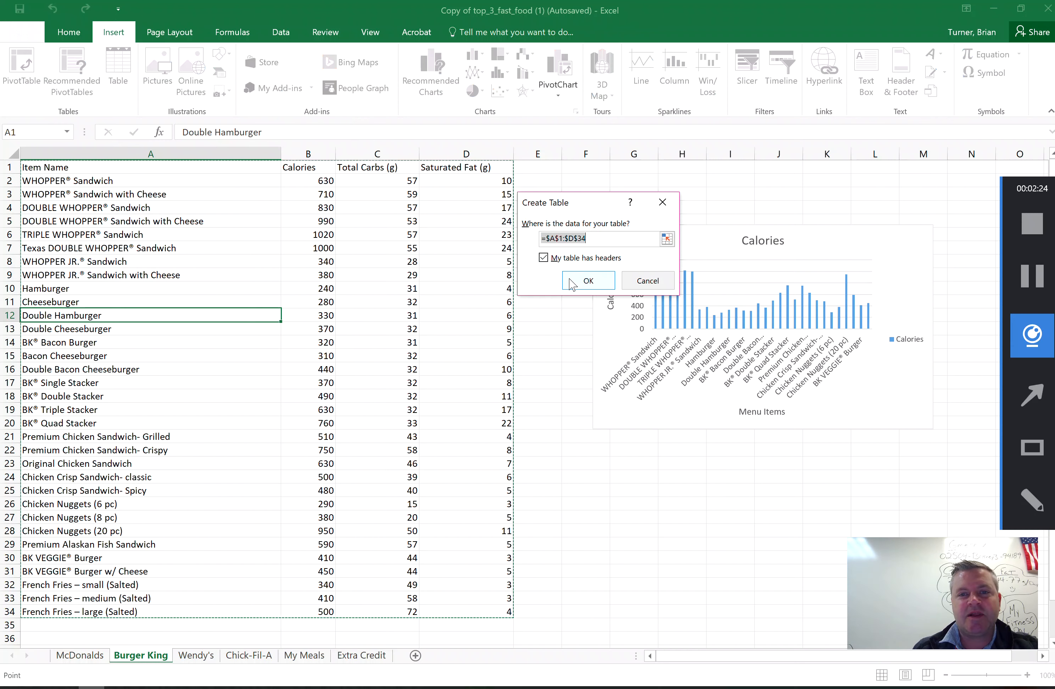
pyautogui.click(588, 280)
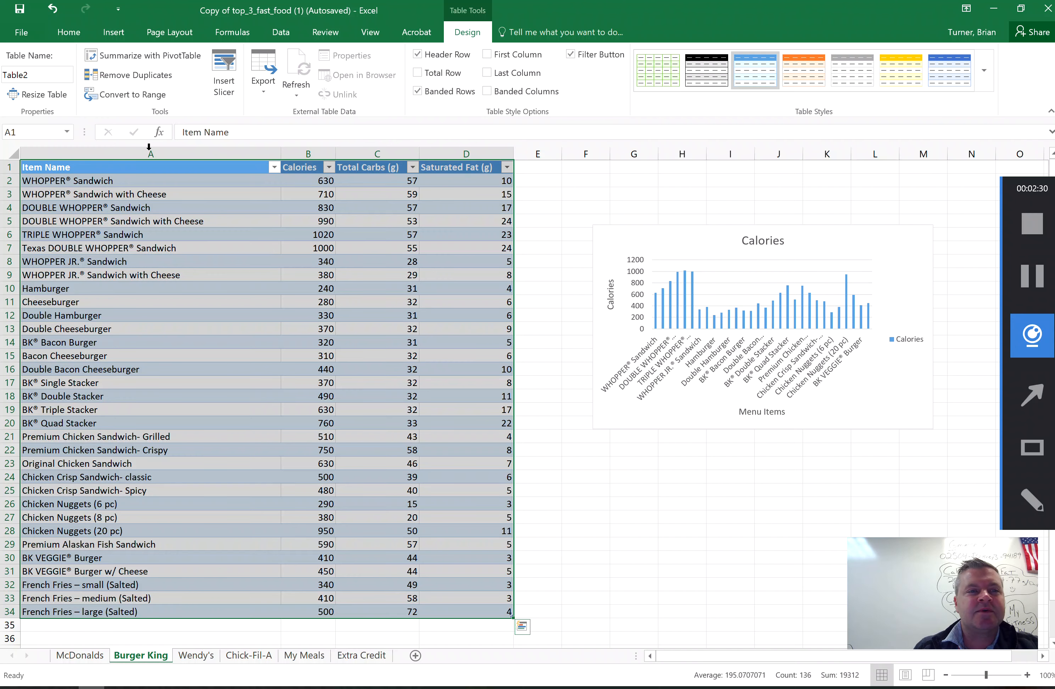
pyautogui.click(53, 9)
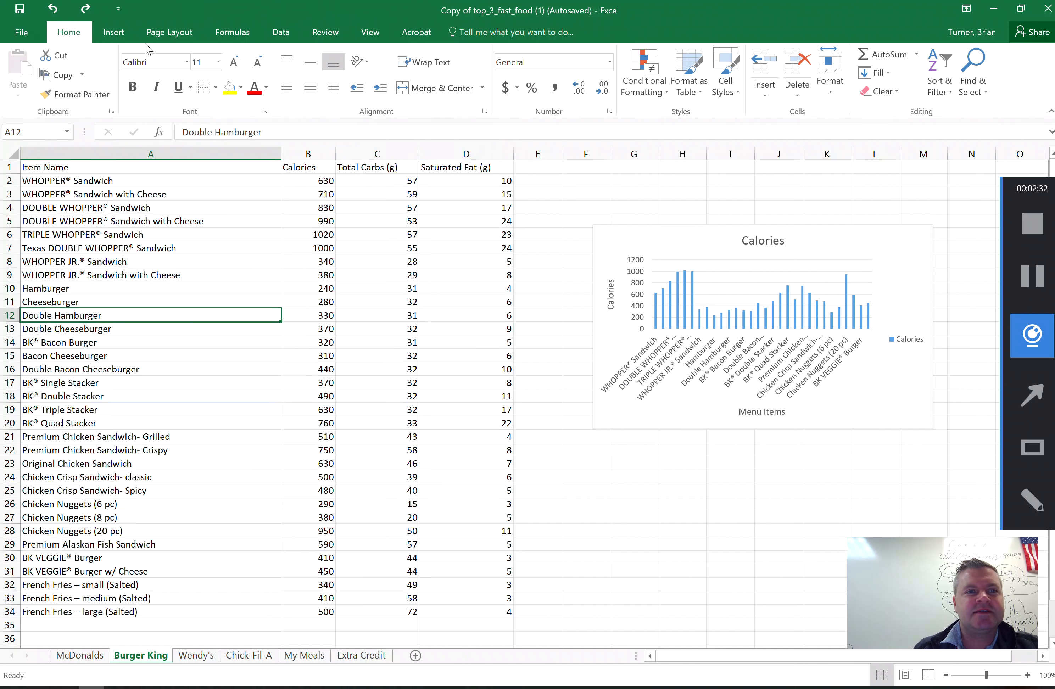
# Step: Try converting the Burger King data A1:D34 into a table without the headers option, and undo it
pyautogui.click(114, 33)
pyautogui.click(134, 68)
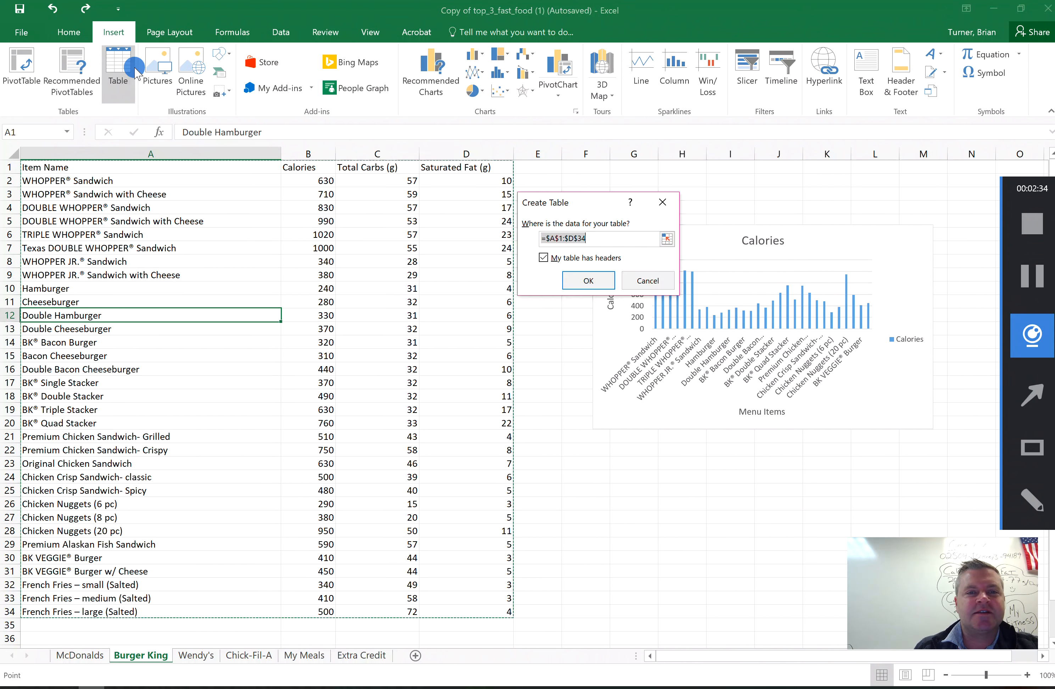
pyautogui.click(543, 257)
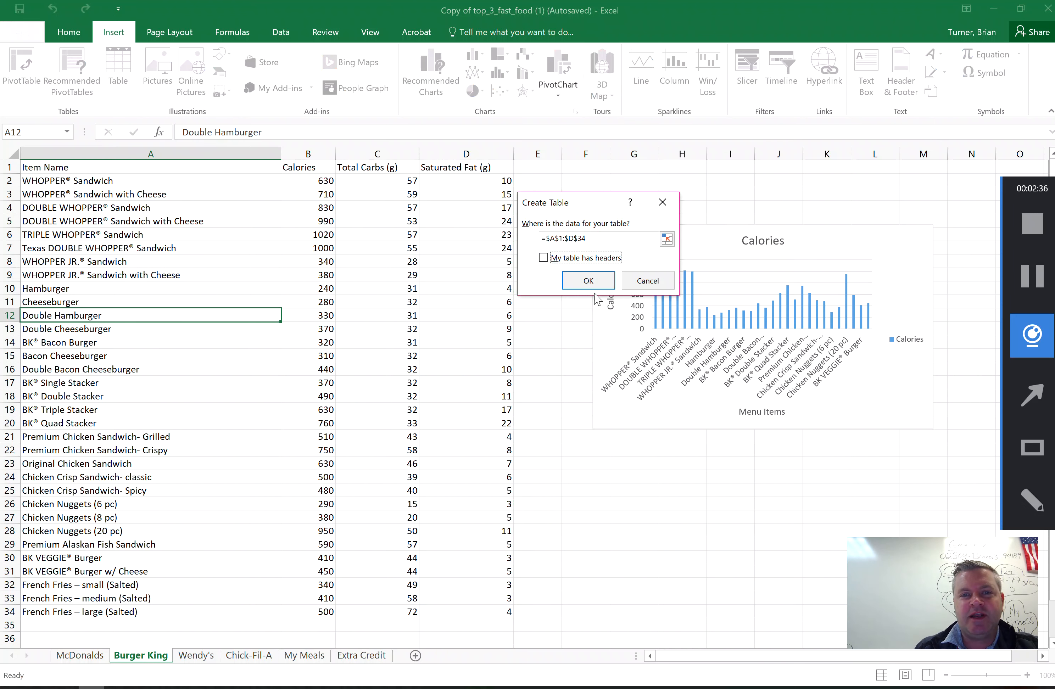
pyautogui.click(589, 282)
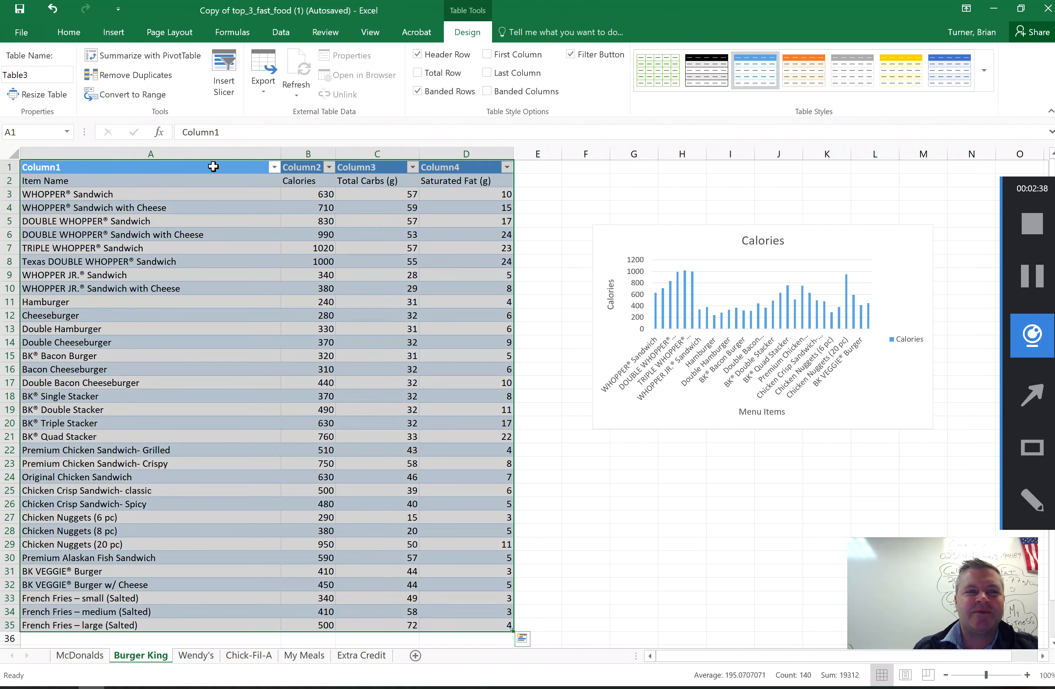
pyautogui.click(50, 10)
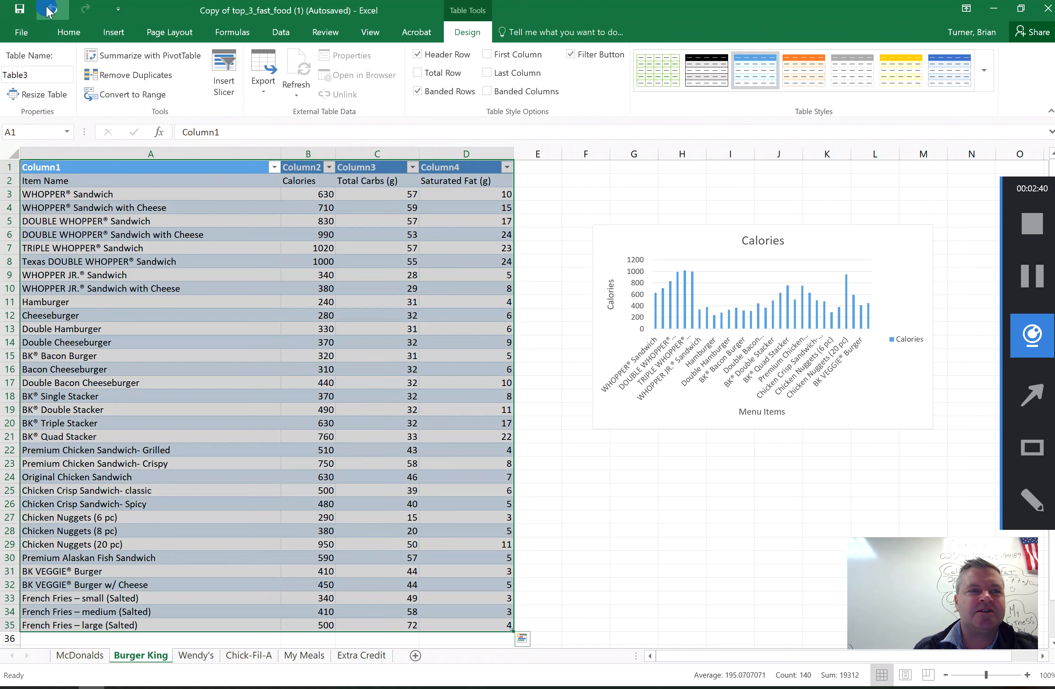
# Step: On the Burger King sheet, convert the menu data A1:D34 into a table with headers
pyautogui.click(119, 209)
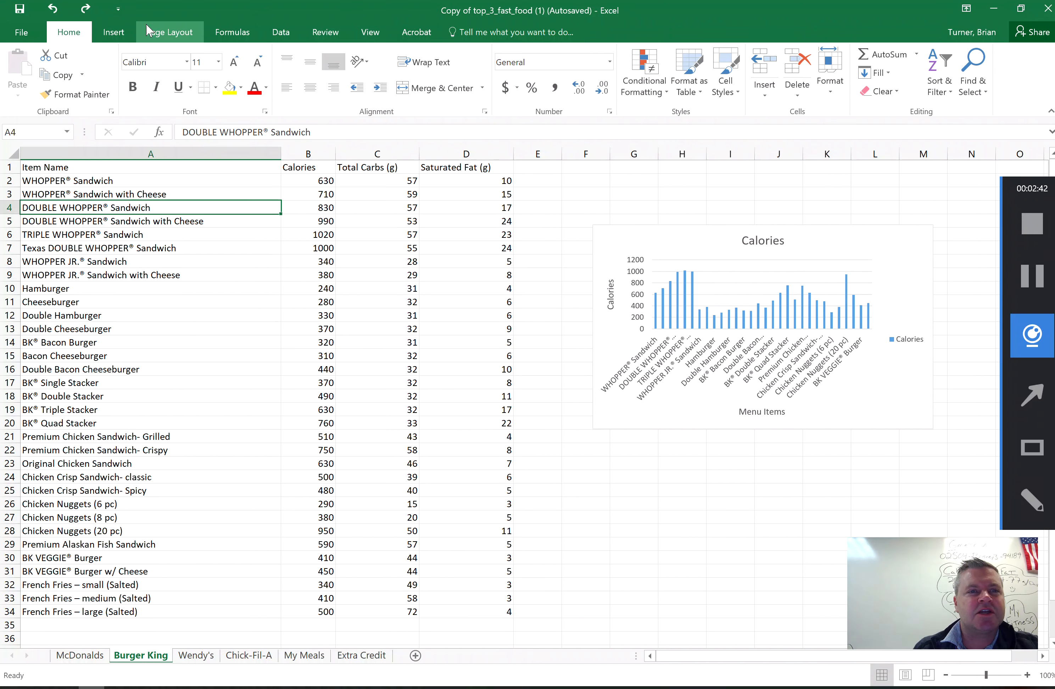
pyautogui.click(113, 32)
pyautogui.click(118, 69)
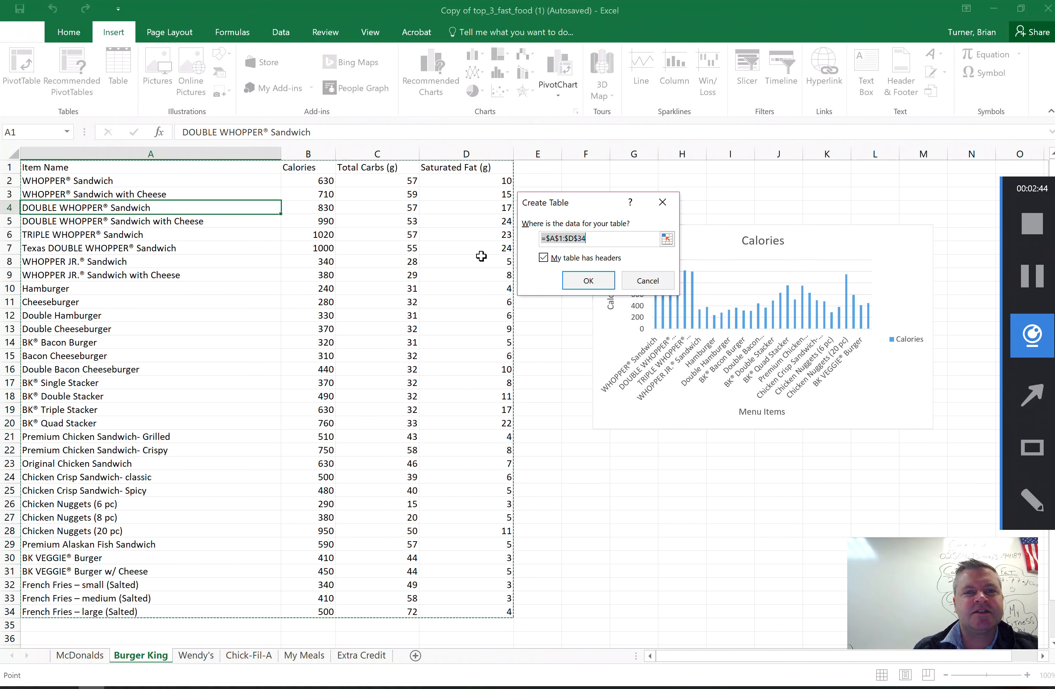
pyautogui.click(580, 276)
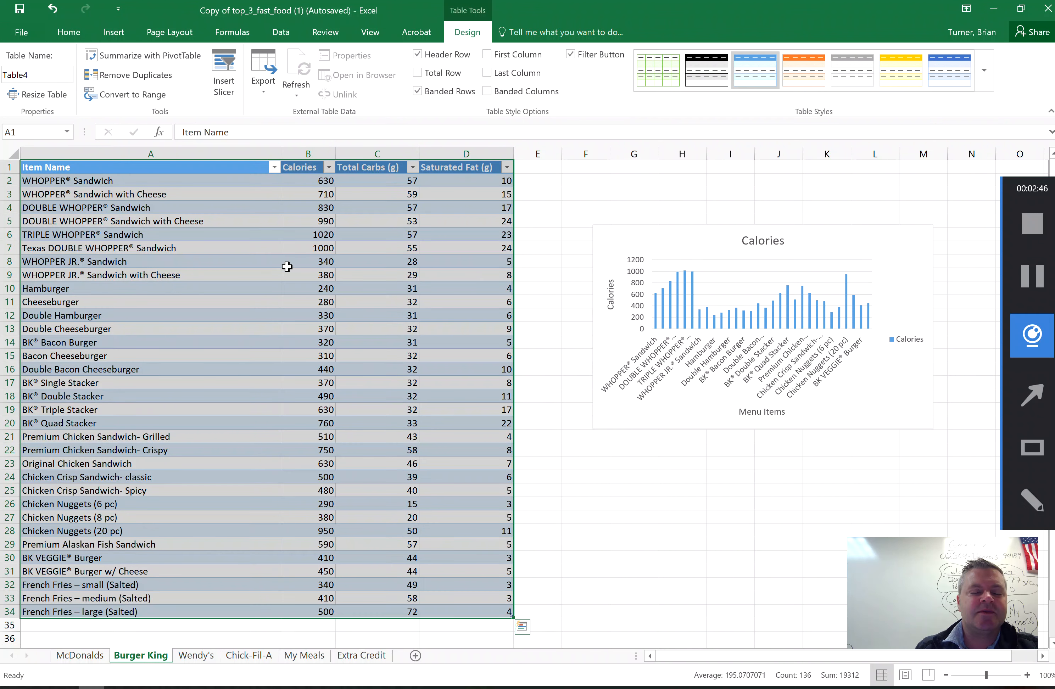
pyautogui.click(287, 266)
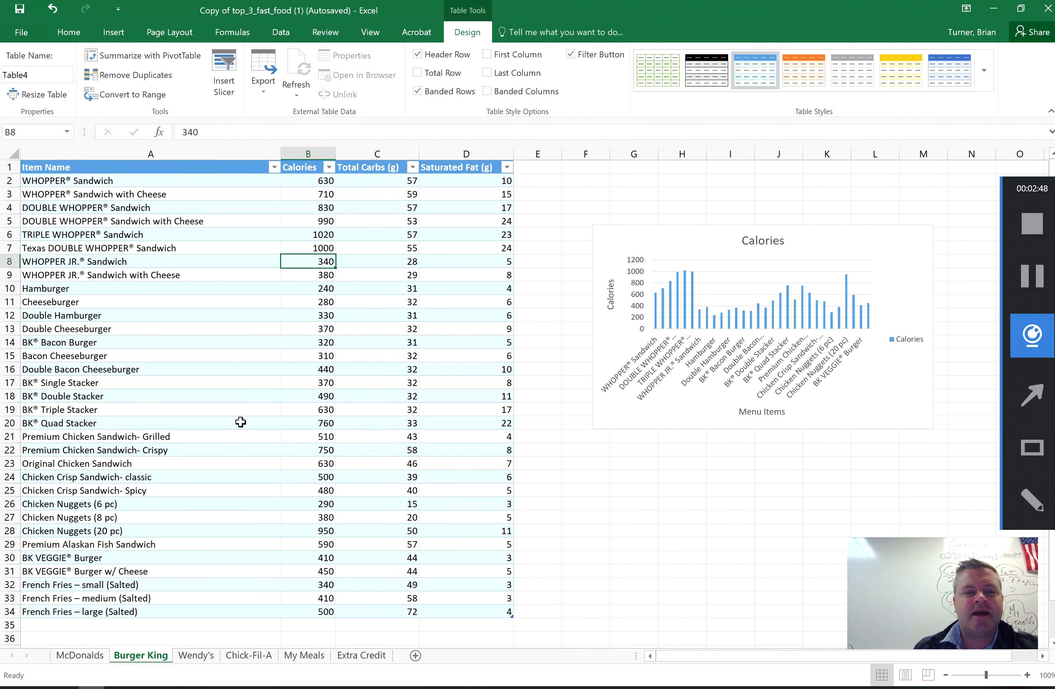
# Step: Give the Burger King table banded columns instead of banded rows and apply Table Style Dark 3
pyautogui.click(418, 91)
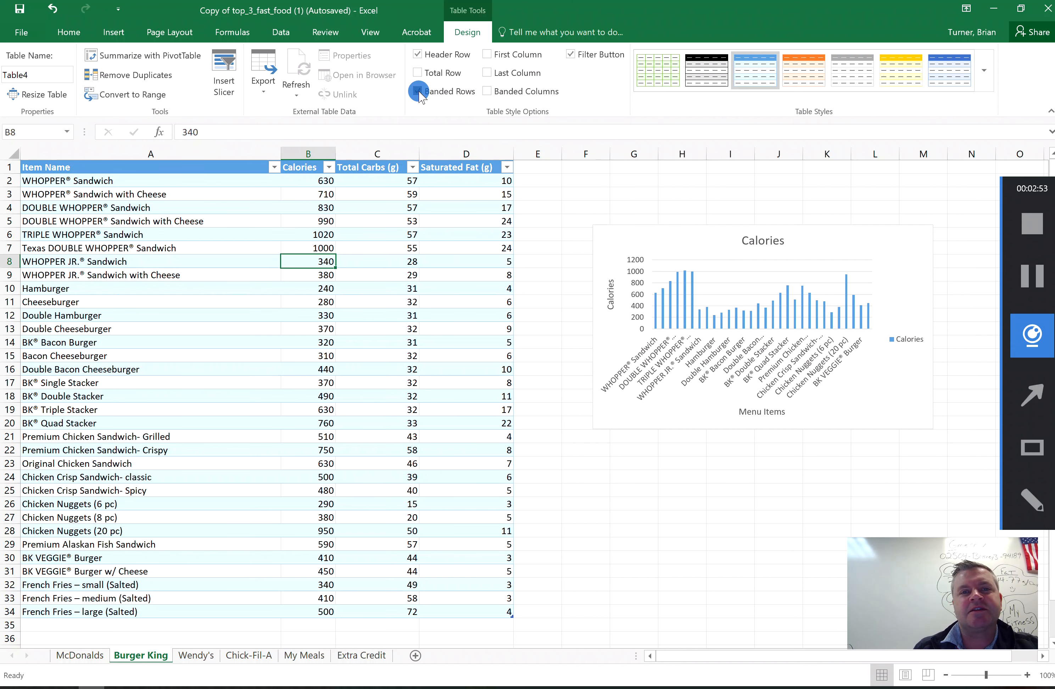
pyautogui.click(487, 92)
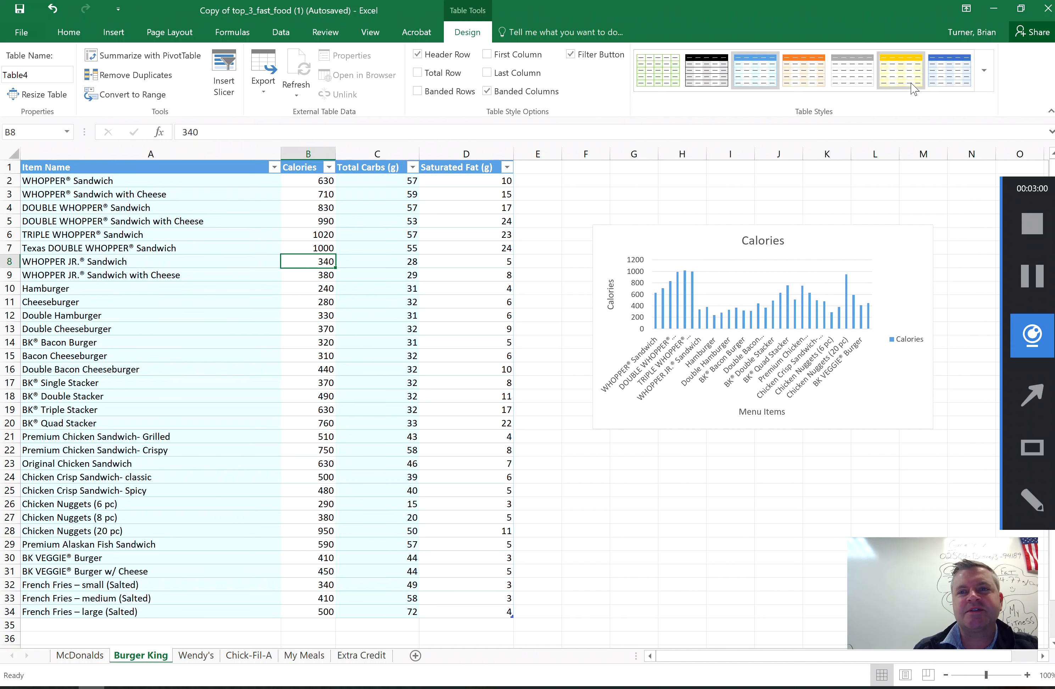
pyautogui.click(987, 80)
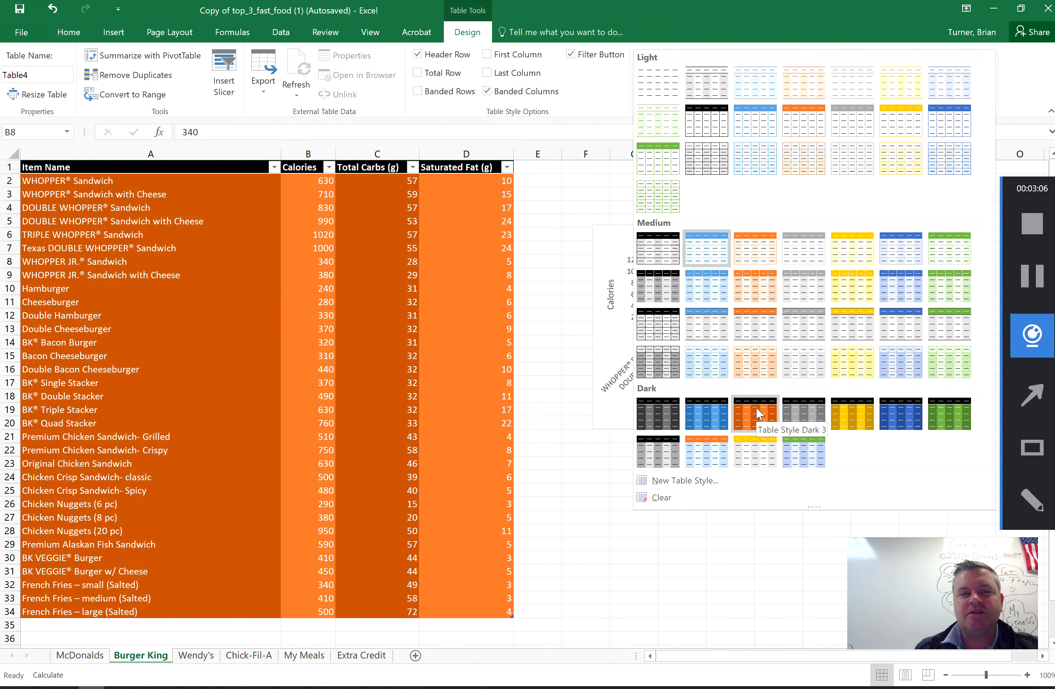
pyautogui.click(756, 412)
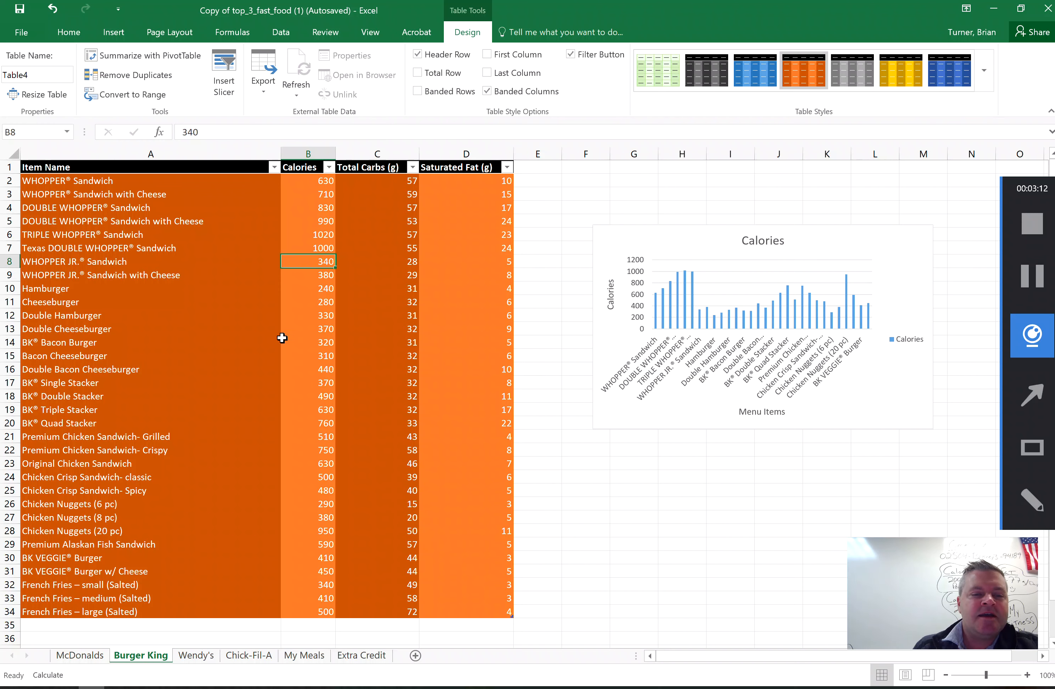
# Step: Move the Calories chart up and closer to the table, with its corner in cell E2
pyautogui.click(340, 383)
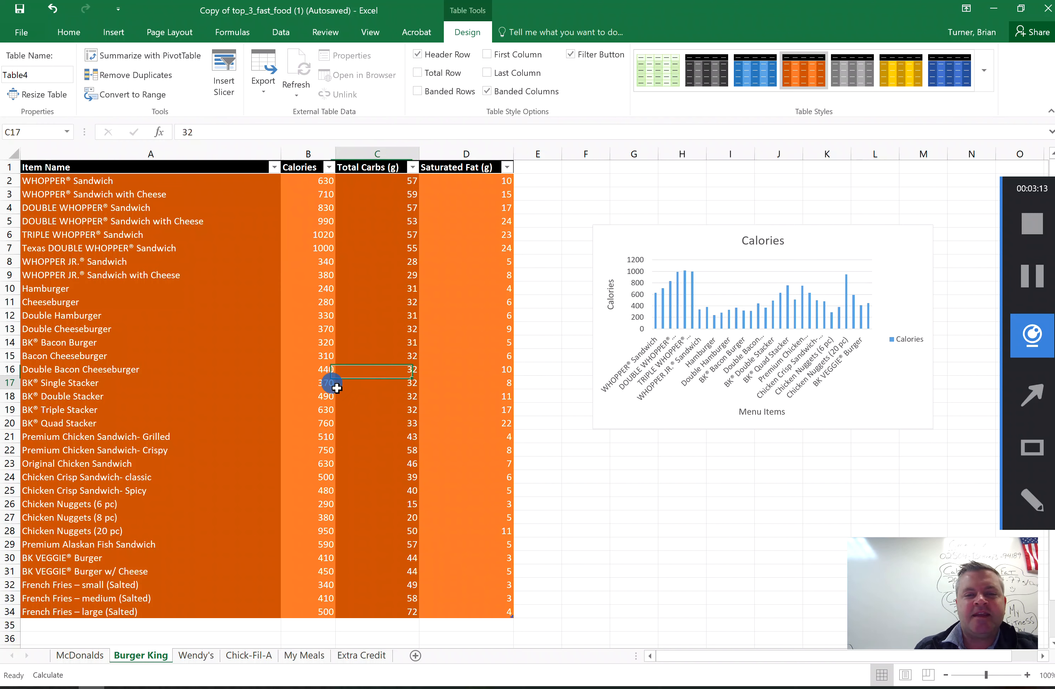
pyautogui.click(678, 228)
pyautogui.moveTo(678, 229); pyautogui.dragTo(619, 184)
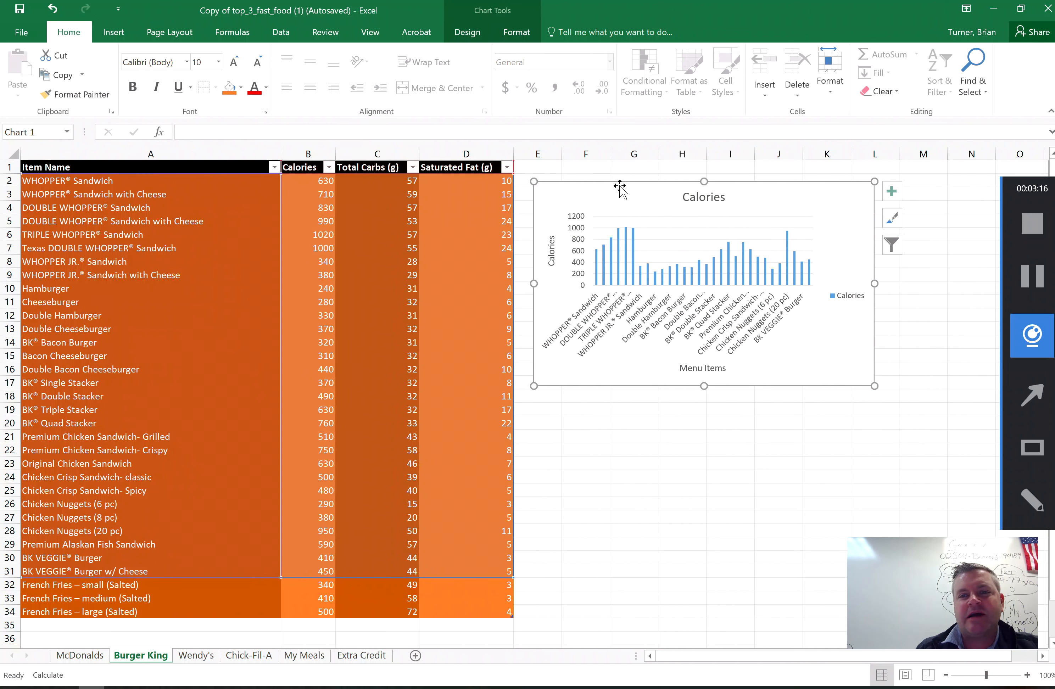
# Step: Insert a recommended Clustered Column chart of calories, total carbs and saturated fat from the Burger King table
pyautogui.click(177, 265)
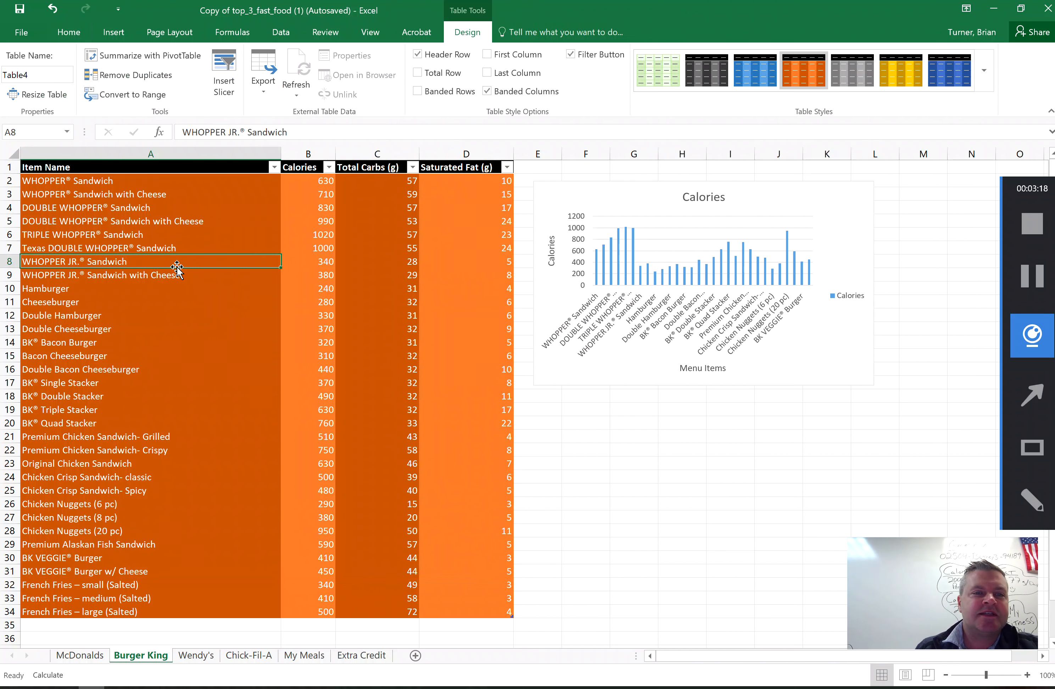
pyautogui.click(109, 39)
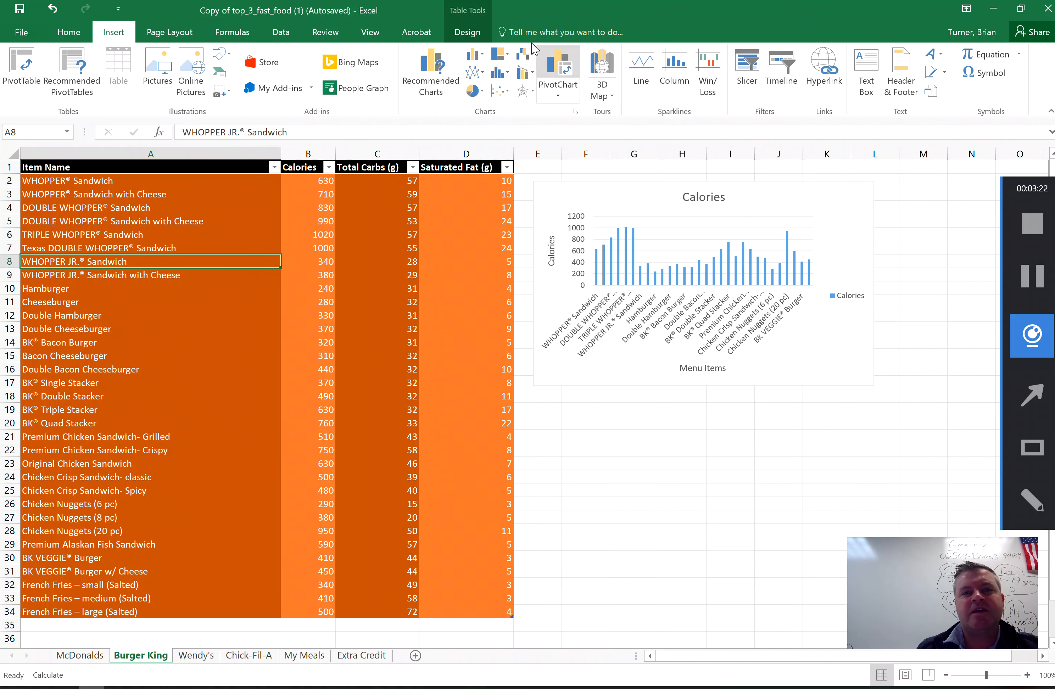
pyautogui.click(428, 92)
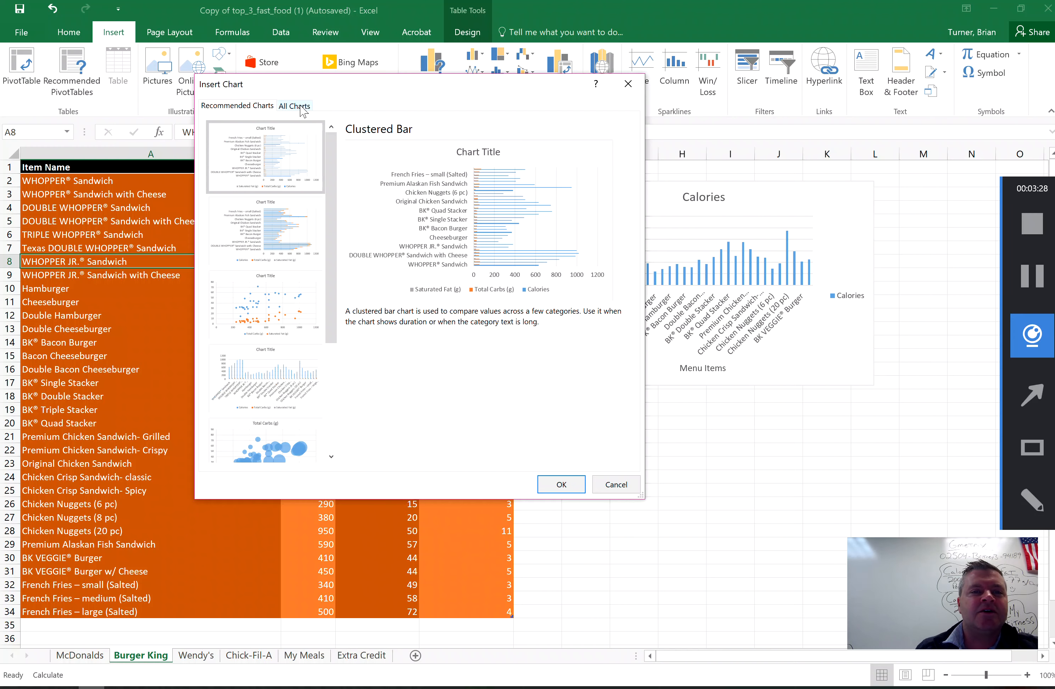
pyautogui.click(299, 107)
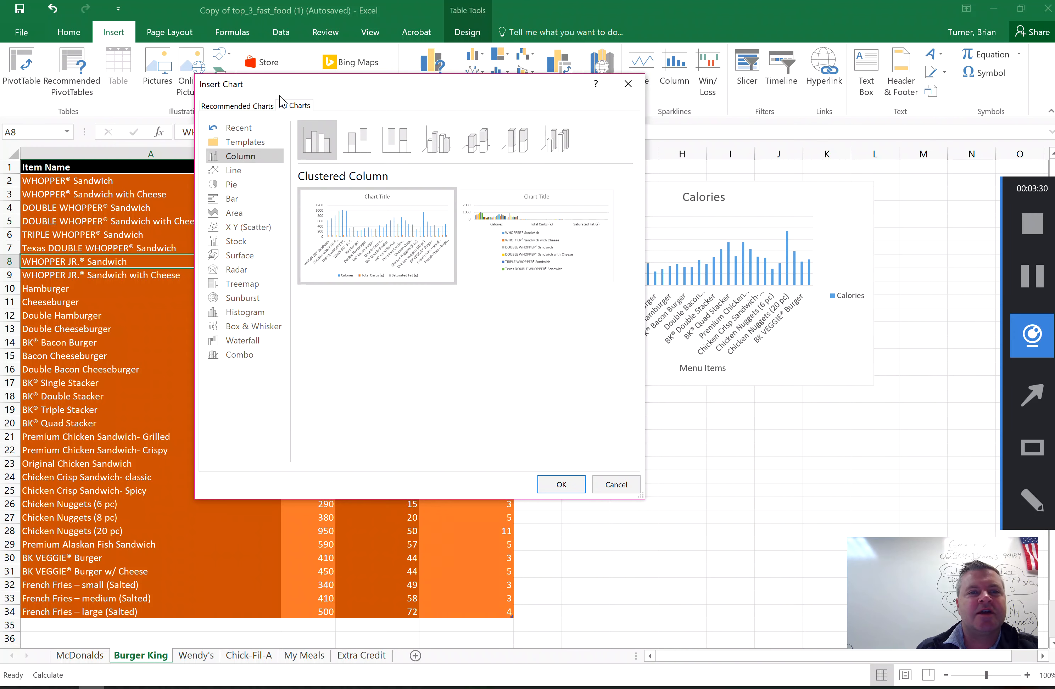
pyautogui.click(252, 108)
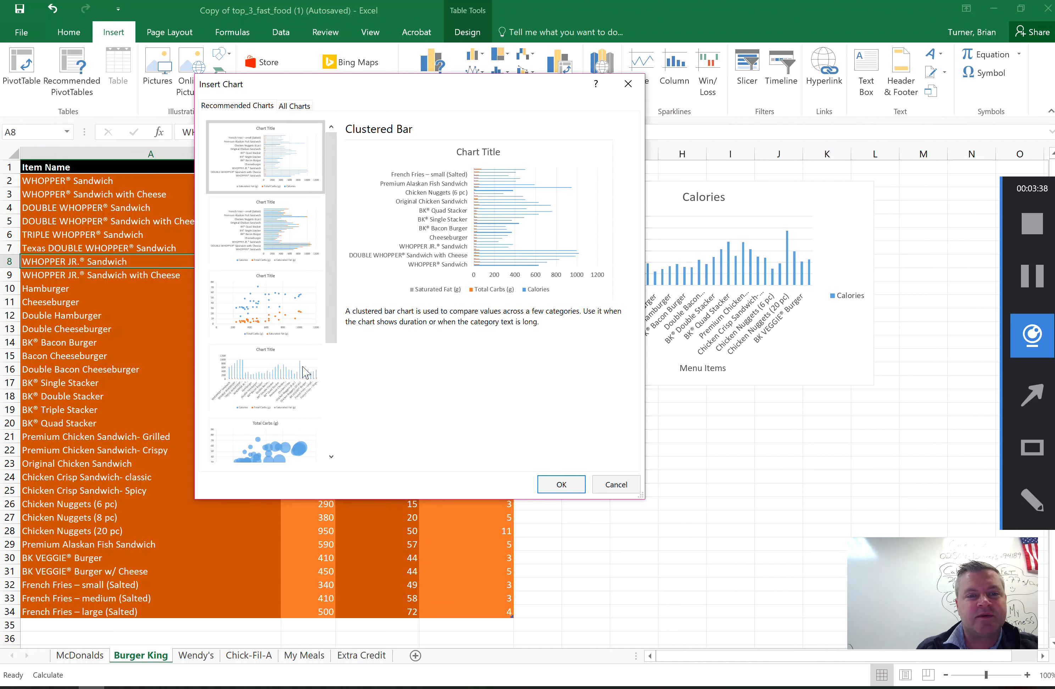
pyautogui.click(262, 362)
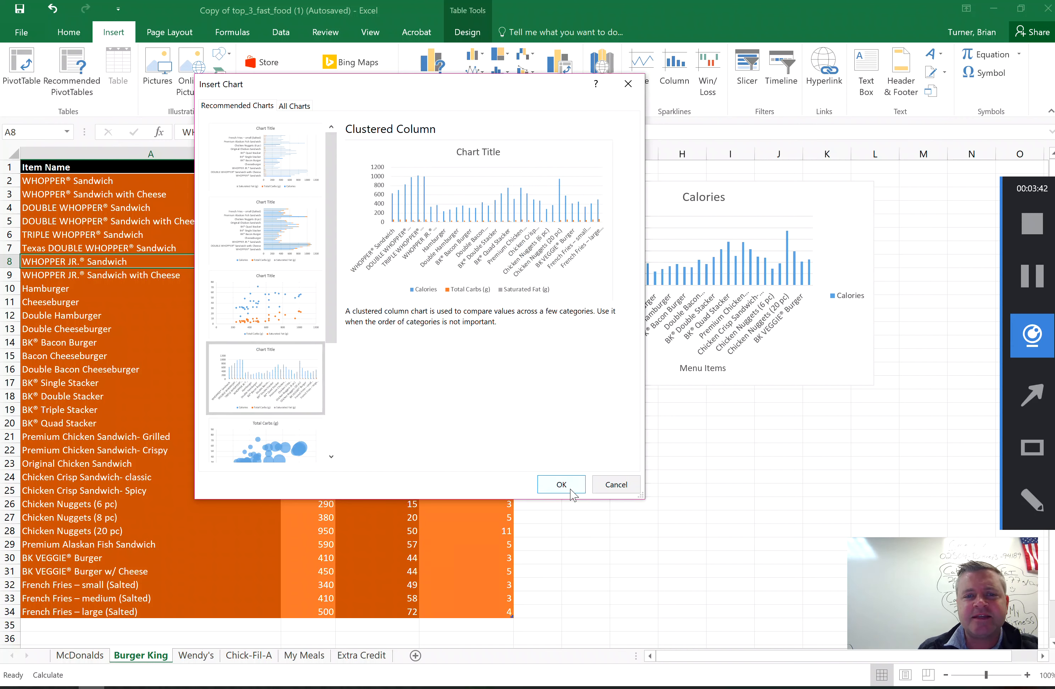
pyautogui.click(562, 485)
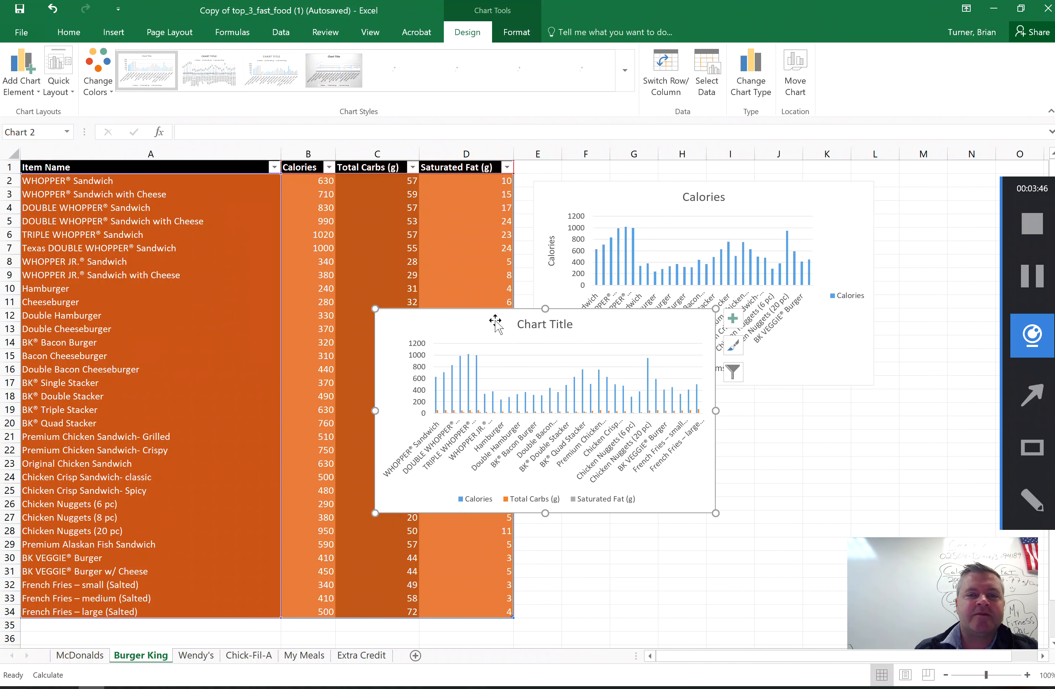
# Step: Rename the table on the Burger King sheet as BurgerKing
pyautogui.click(247, 314)
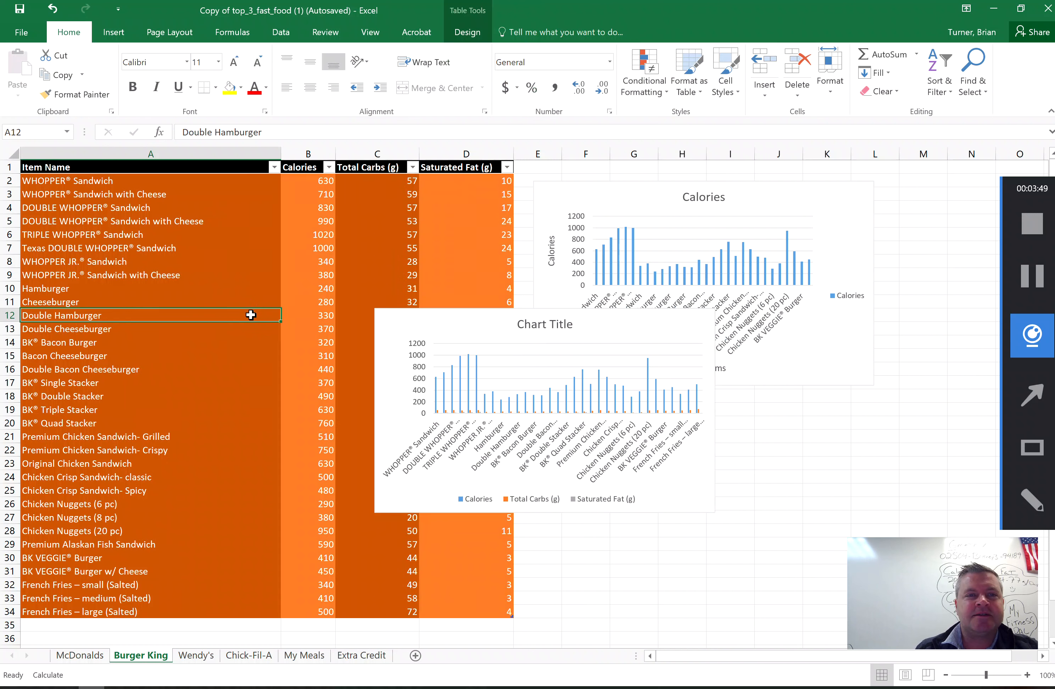
pyautogui.click(467, 33)
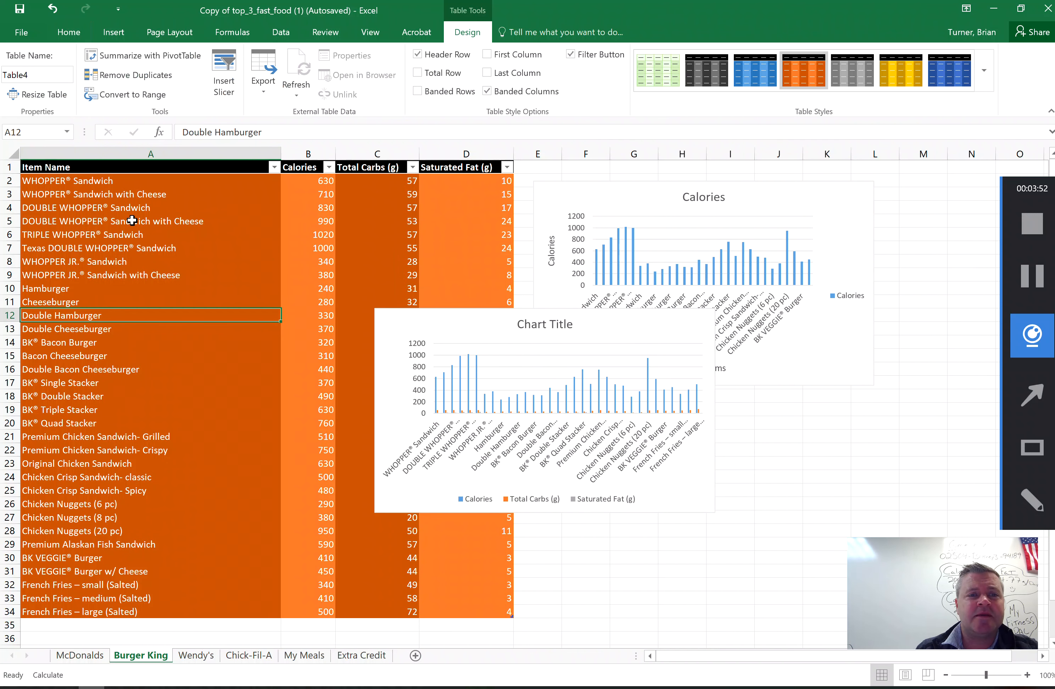
pyautogui.click(50, 74)
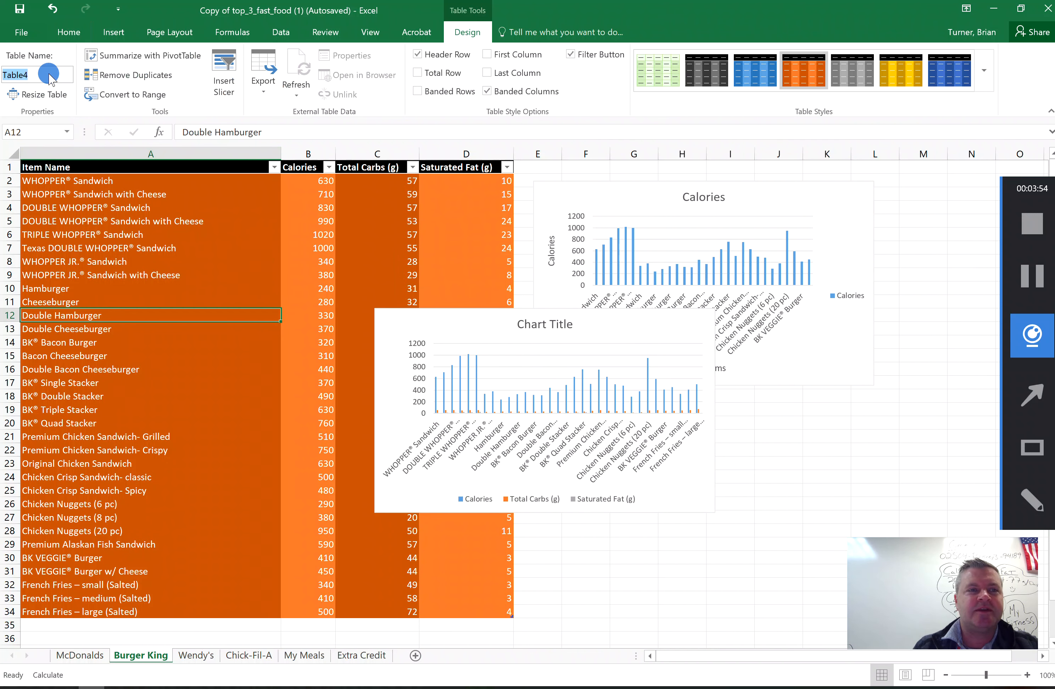
pyautogui.write('BurgerKing')
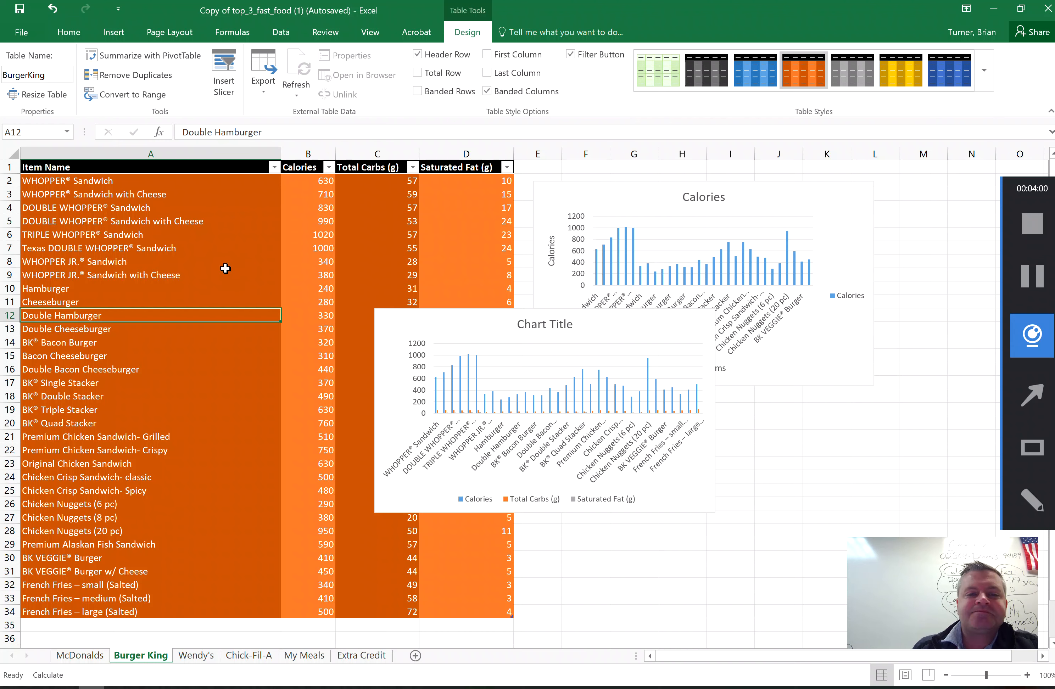
# Step: Replace the placeholder title of the new clustered column chart with "Burger King"
pyautogui.click(394, 321)
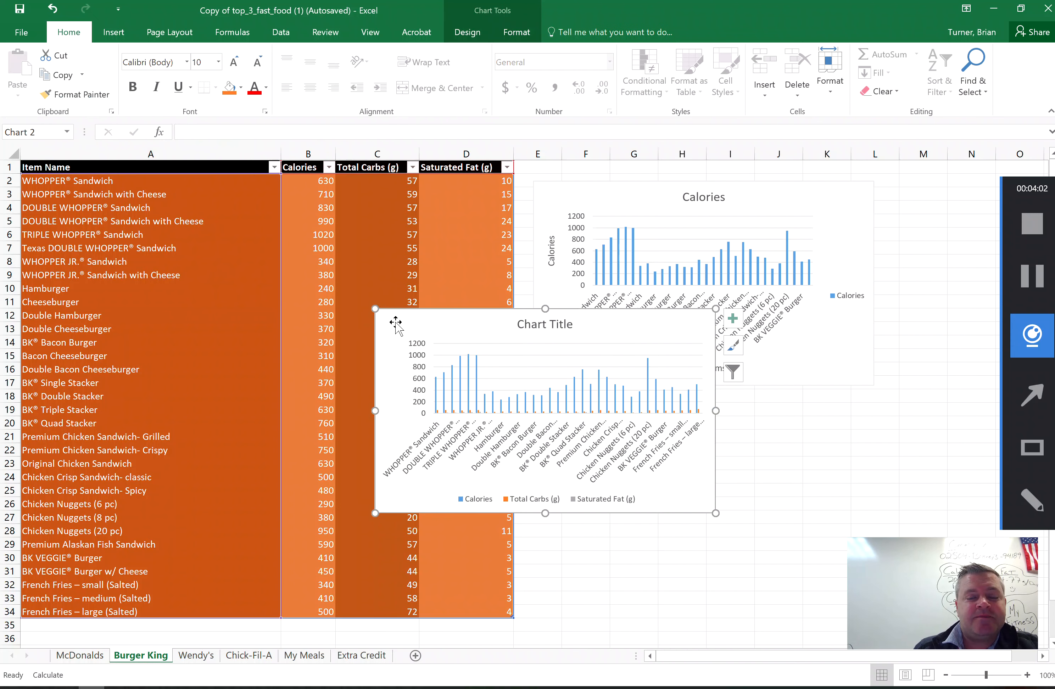
pyautogui.click(554, 327)
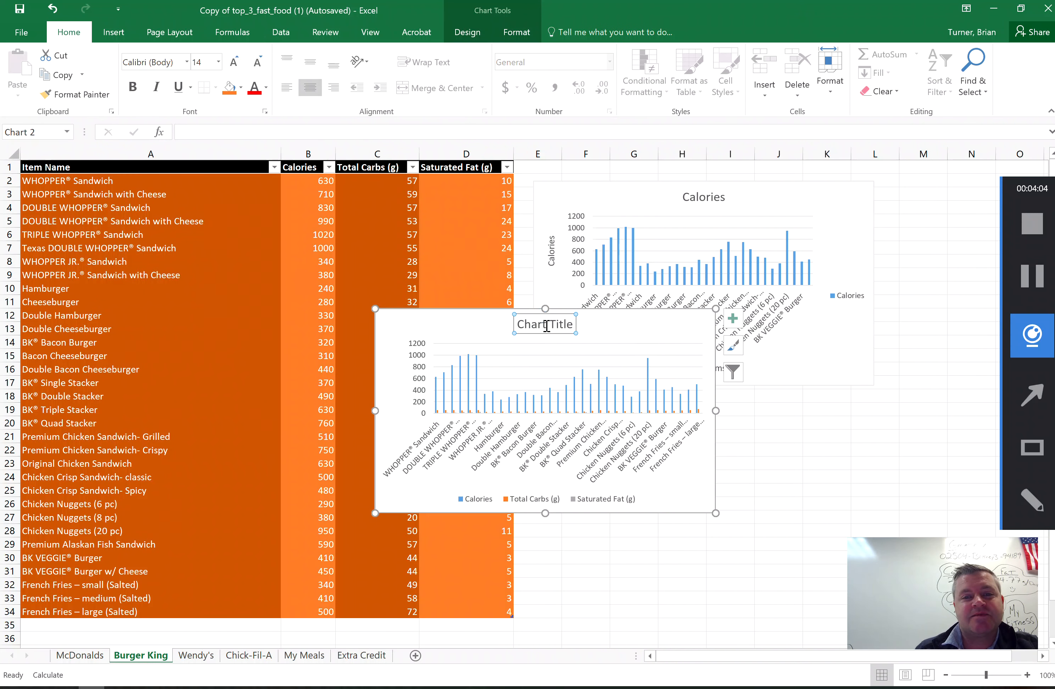
pyautogui.click(572, 325)
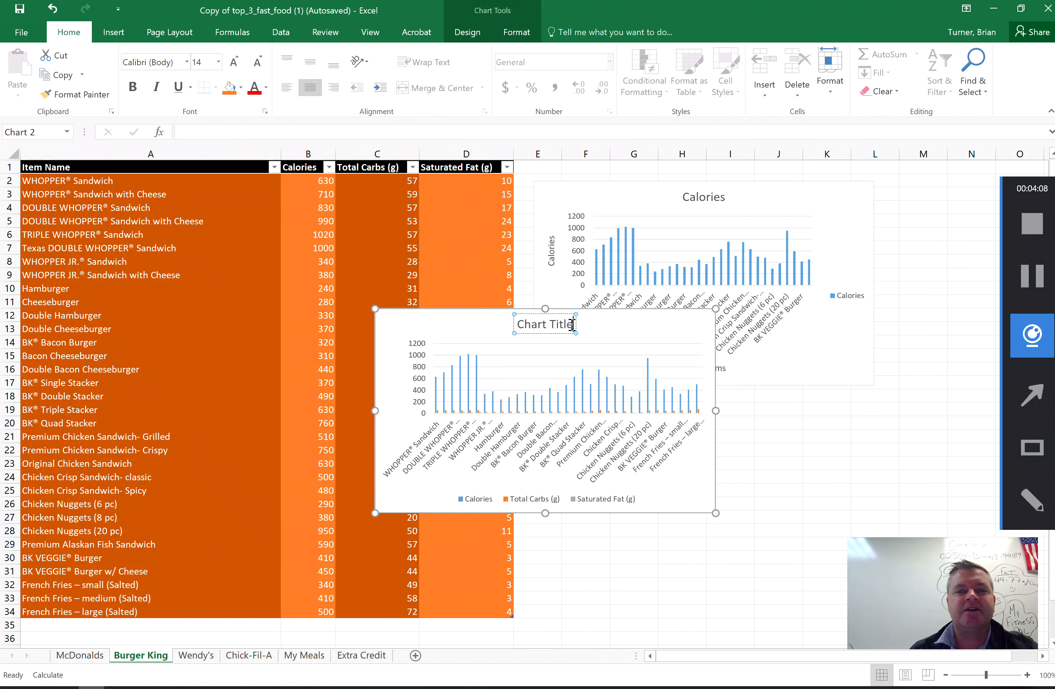
pyautogui.press('BackSpace')
pyautogui.press('BackSpace')
pyautogui.press('BackSpace')
pyautogui.press('BackSpace')
pyautogui.press('BackSpace')
pyautogui.press('BackSpace')
pyautogui.press('BackSpace')
pyautogui.press('BackSpace')
pyautogui.press('BackSpace')
pyautogui.press('BackSpace')
pyautogui.press('BackSpace')
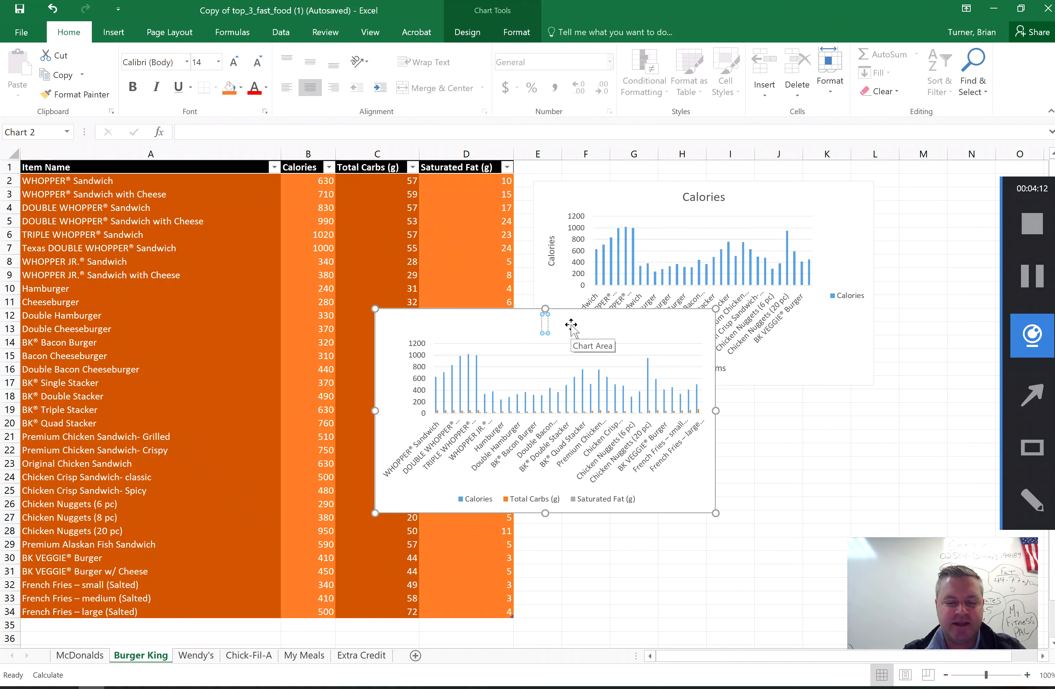
pyautogui.write('Burger')
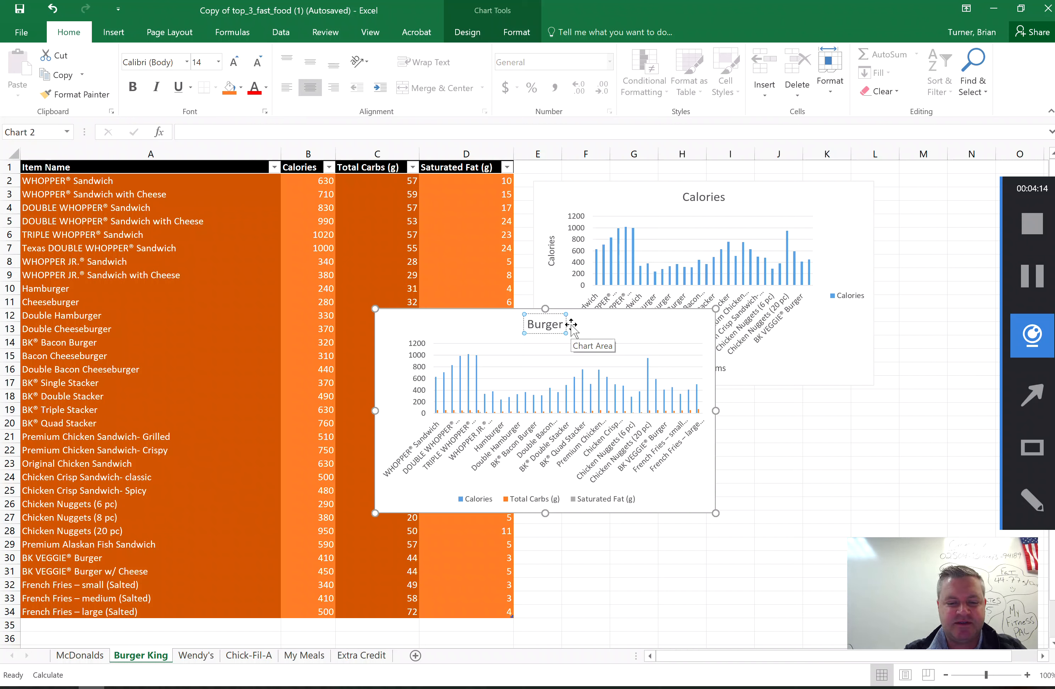
pyautogui.write(' King')
pyautogui.click(605, 316)
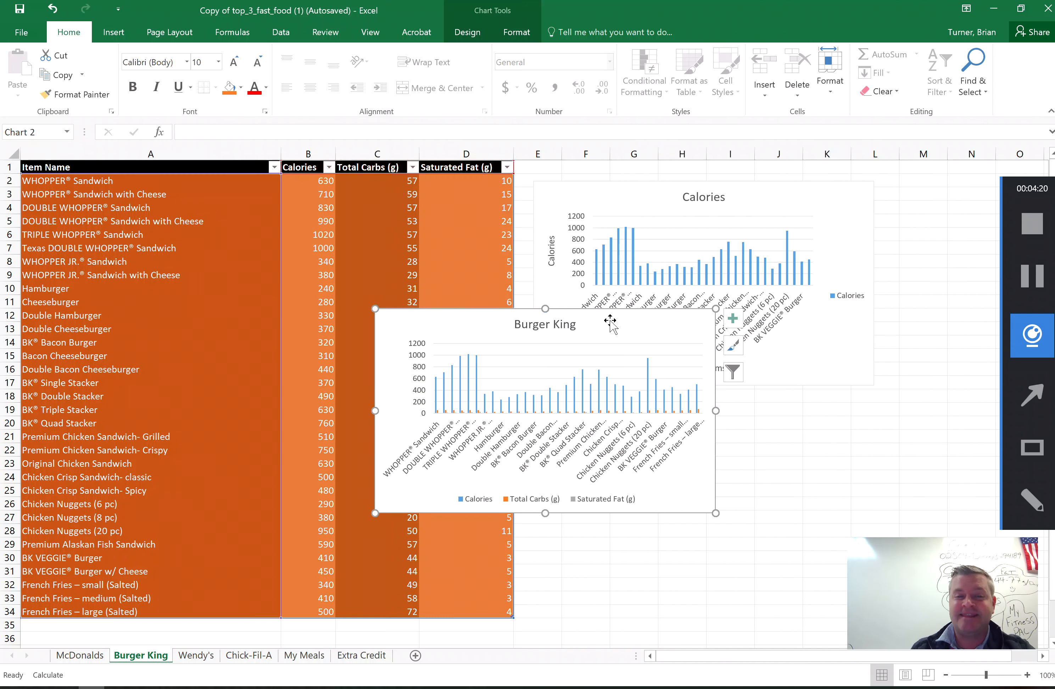
# Step: Examine the Burger King chart's alt text settings, including the title and description fields, in the chart area formatting options
pyautogui.rightClick(610, 321)
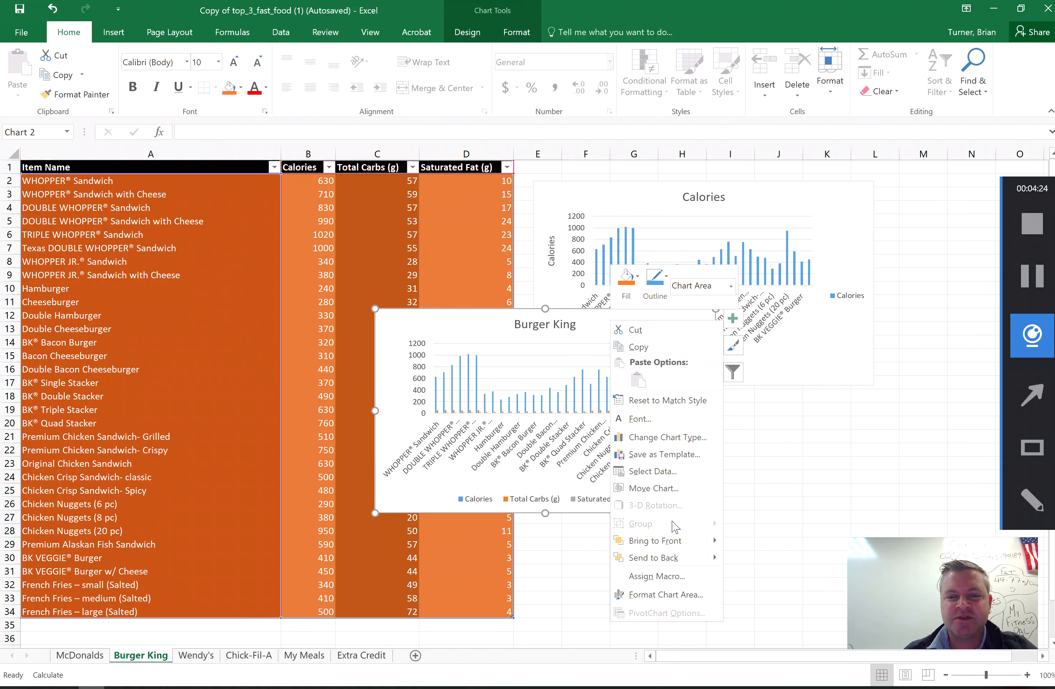
pyautogui.click(686, 589)
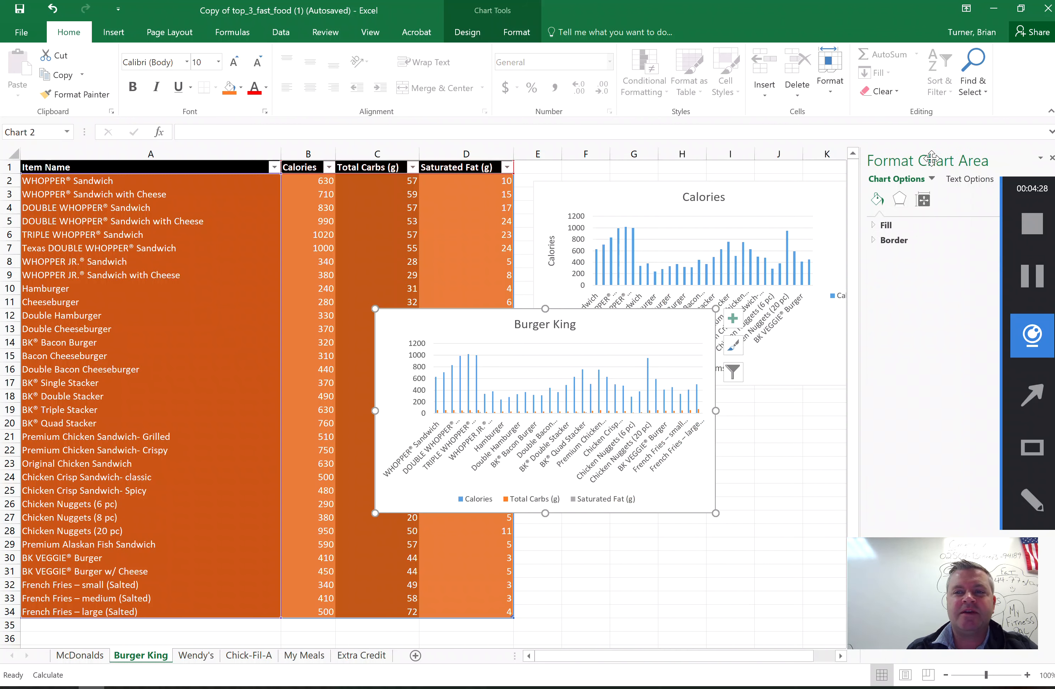
pyautogui.click(925, 199)
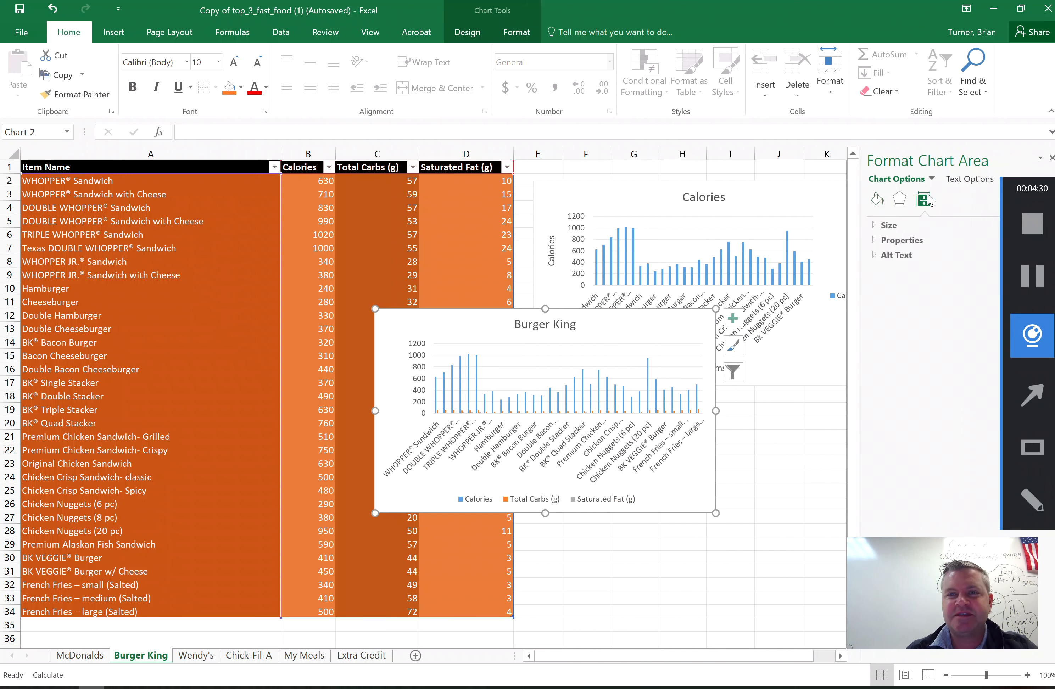
pyautogui.click(898, 258)
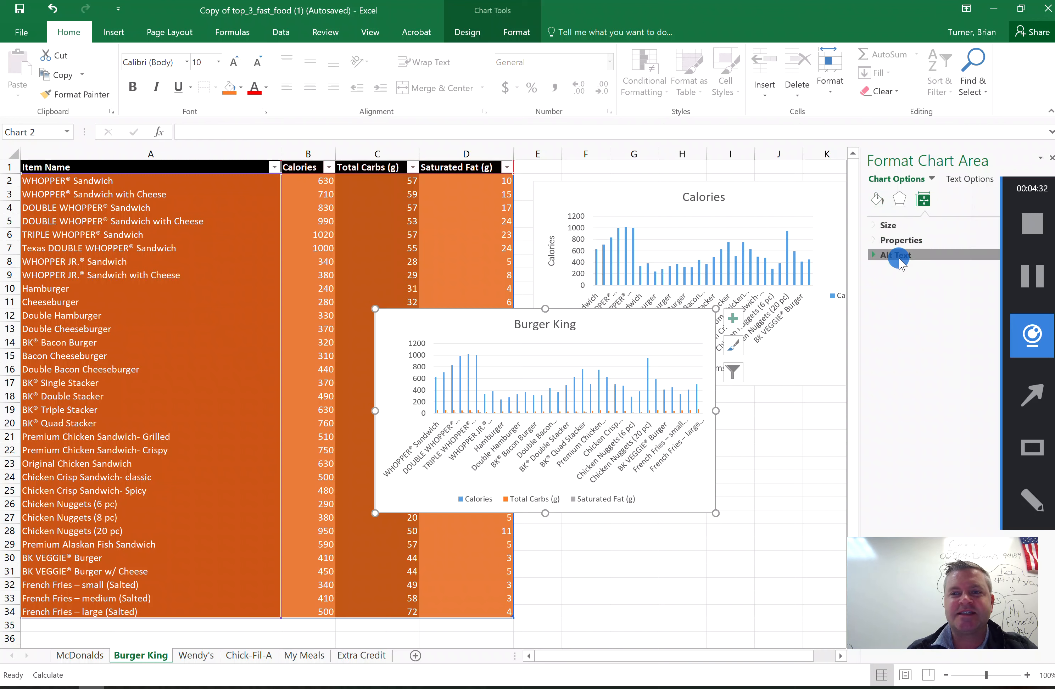
pyautogui.click(908, 285)
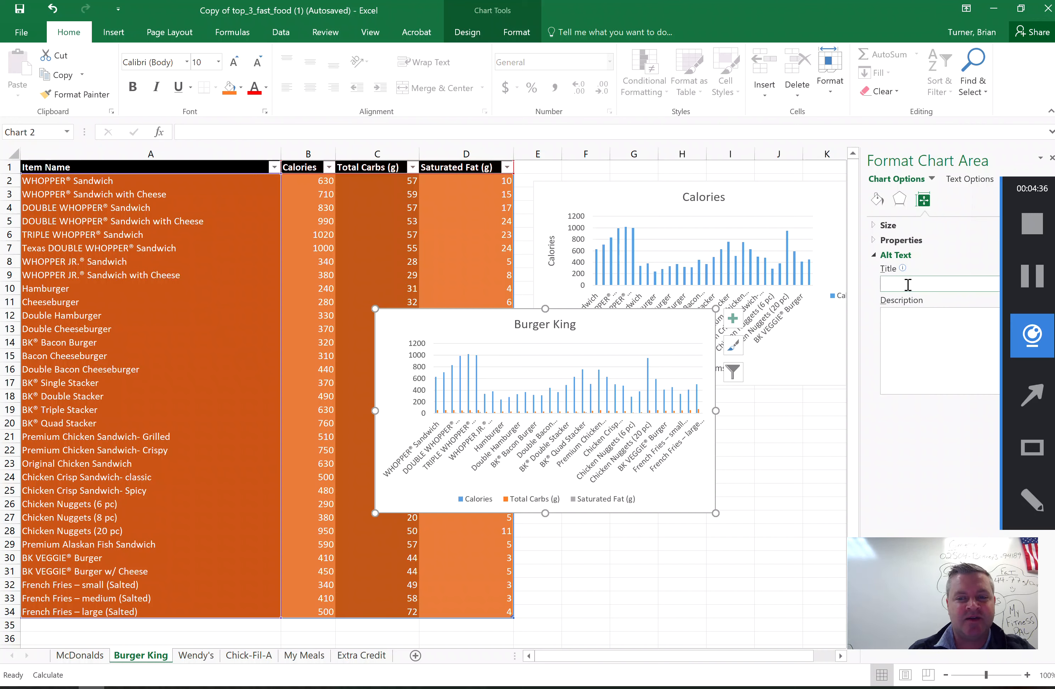
pyautogui.click(903, 269)
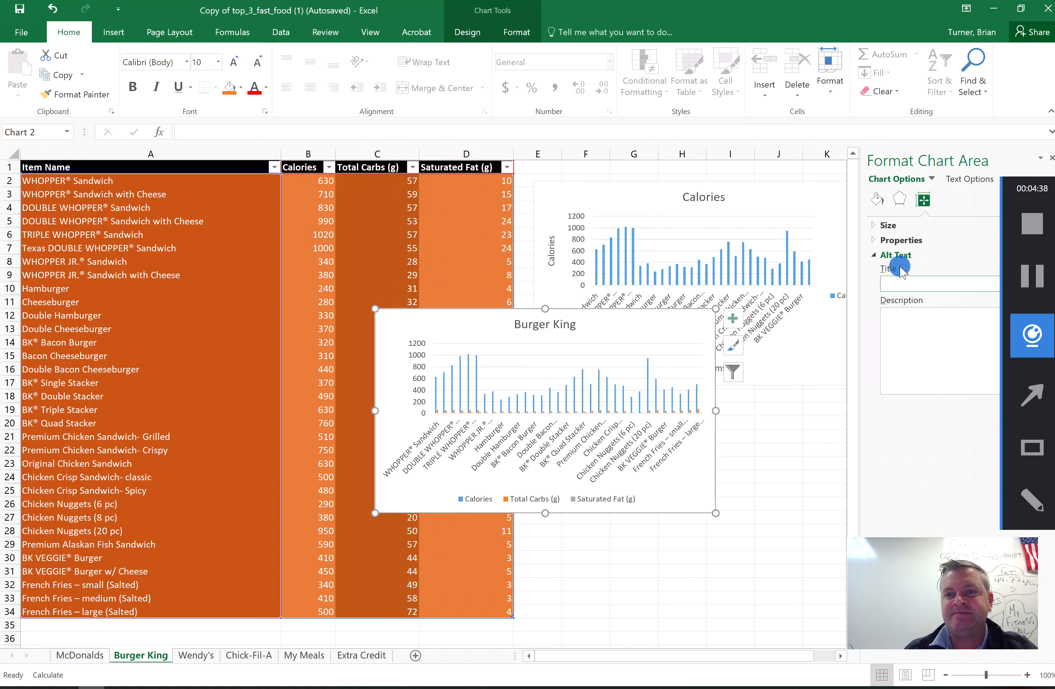
pyautogui.click(904, 269)
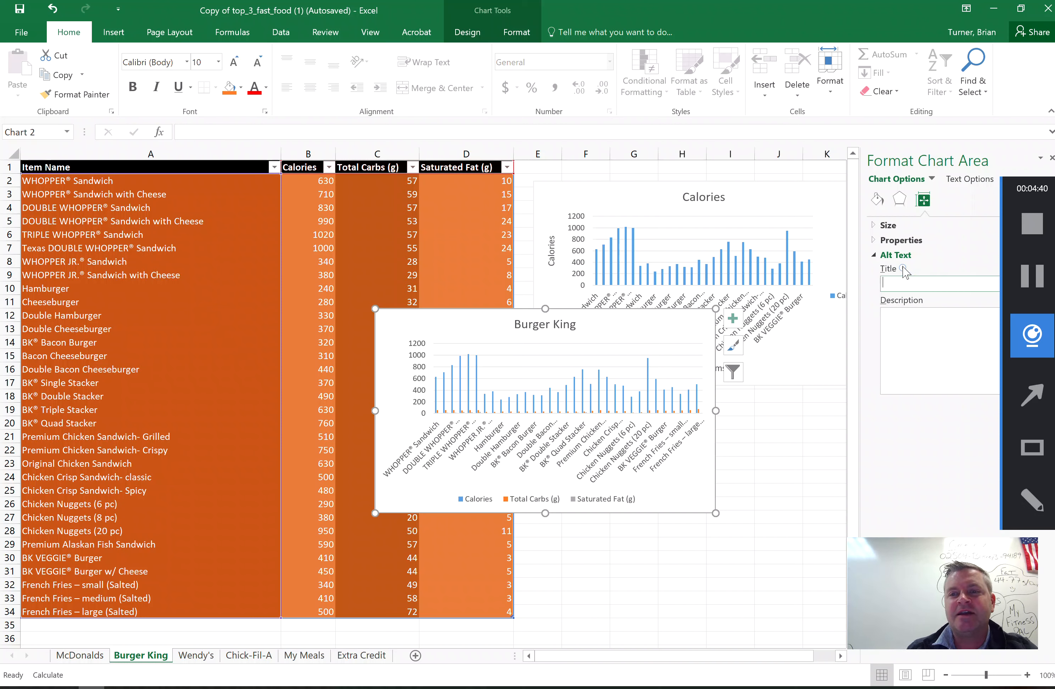
pyautogui.click(903, 268)
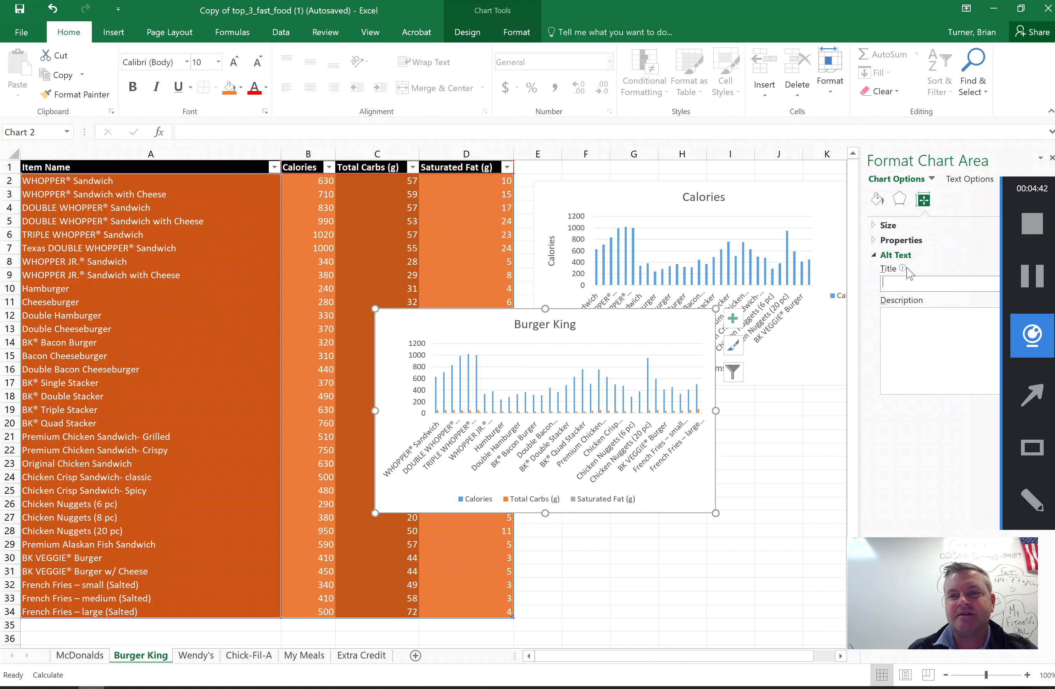
pyautogui.click(917, 321)
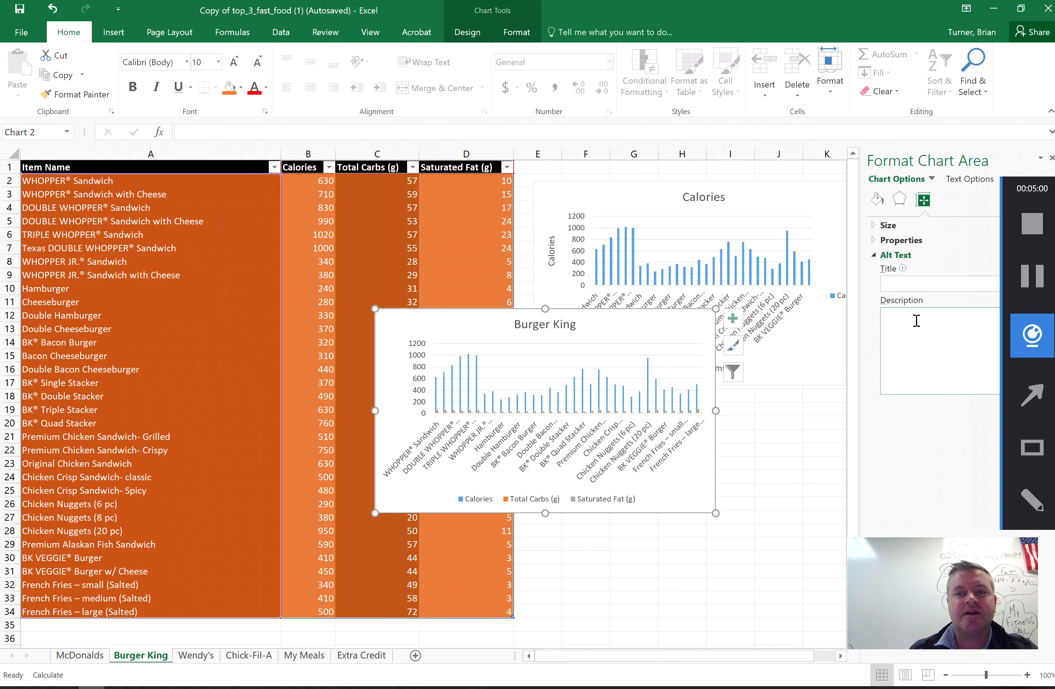
pyautogui.click(1051, 159)
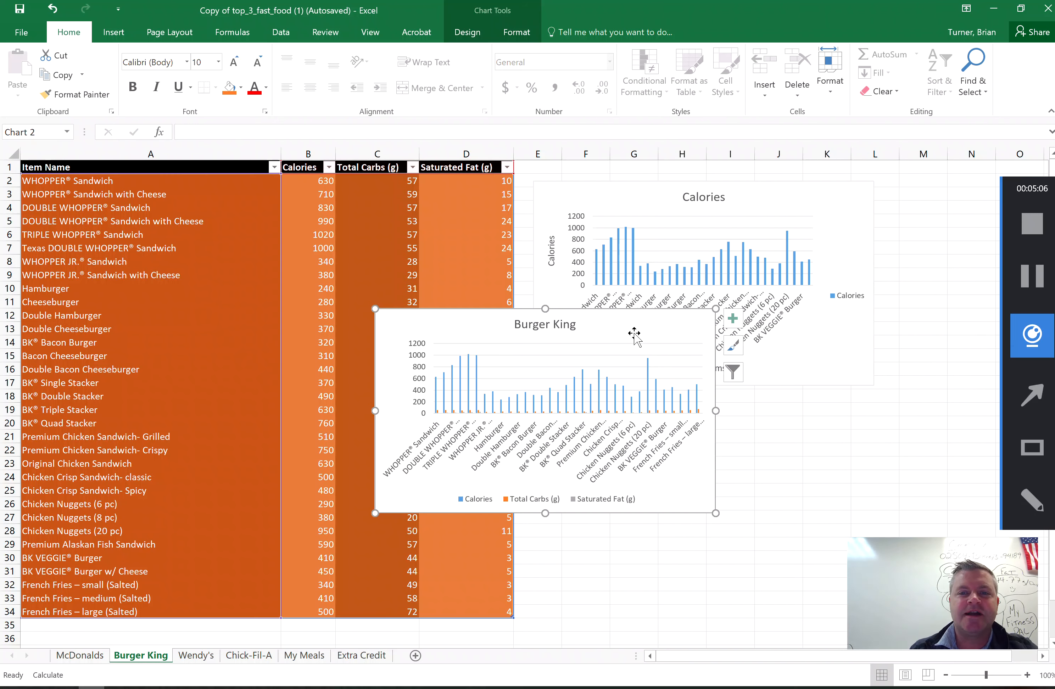
# Step: Move the Burger King chart so it partly overlaps the table's number columns, and add axis titles to it
pyautogui.moveTo(632, 332); pyautogui.dragTo(720, 431)
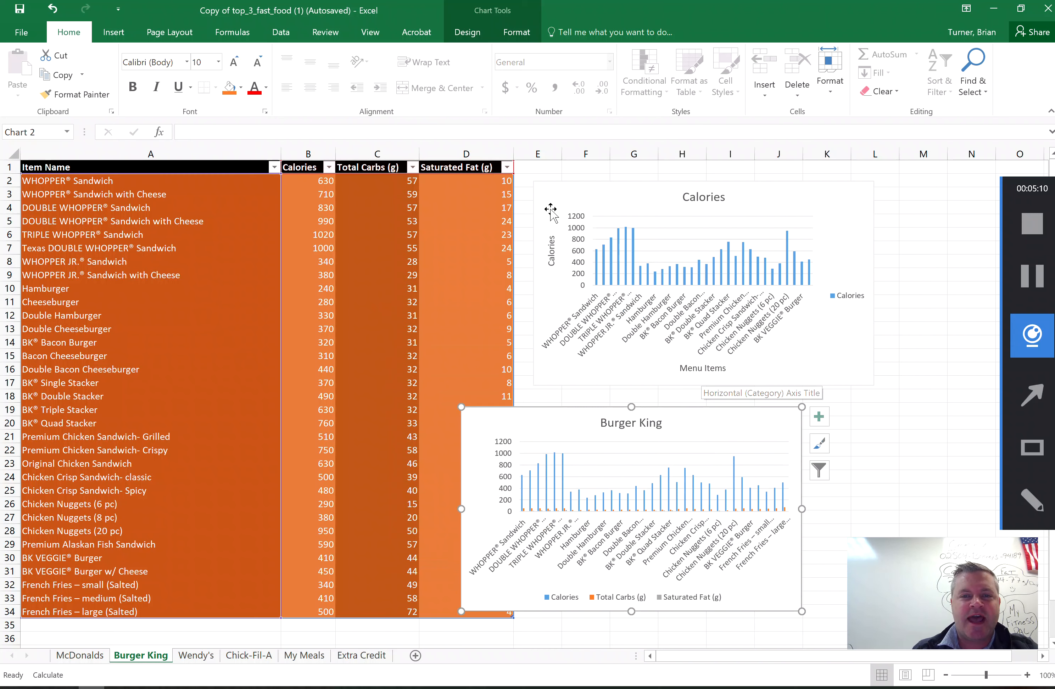
pyautogui.moveTo(572, 431); pyautogui.dragTo(411, 280)
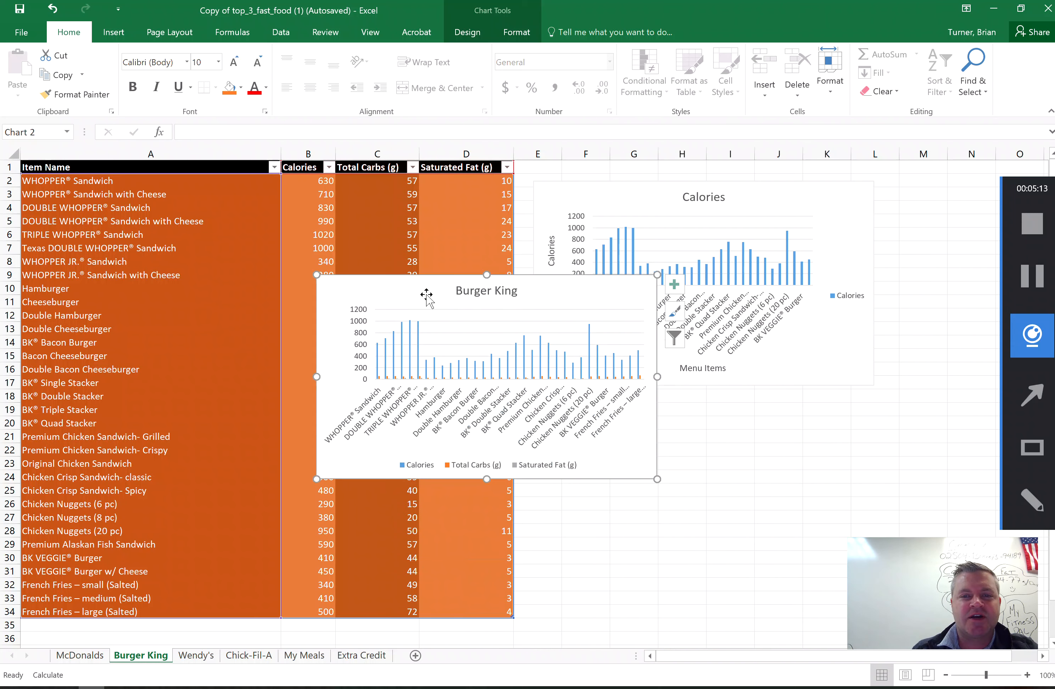
pyautogui.click(679, 289)
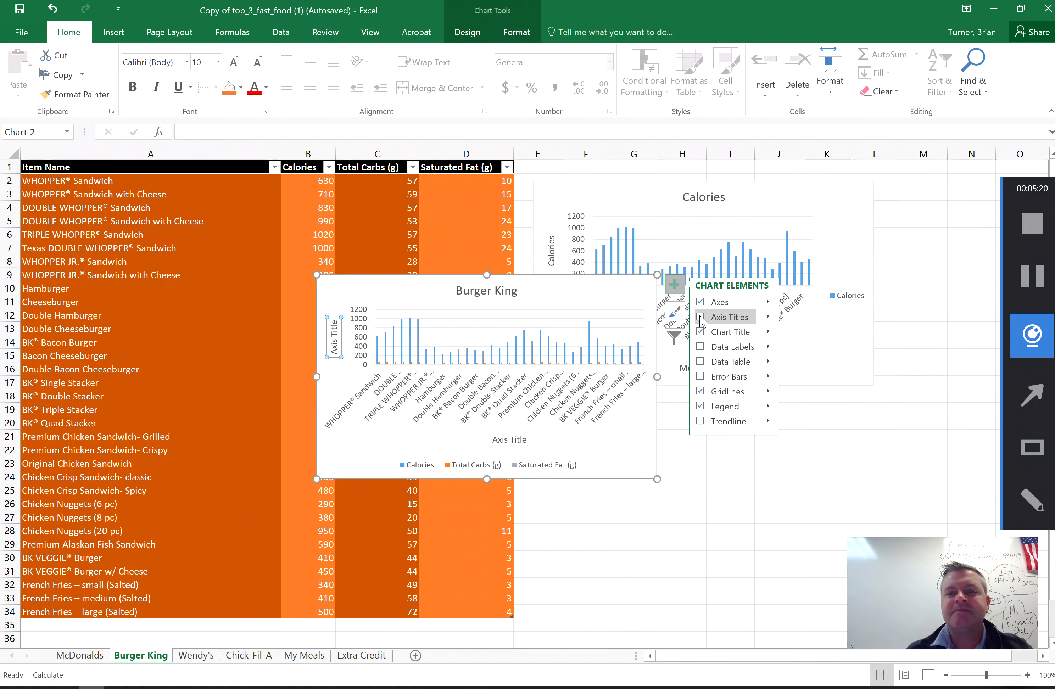
pyautogui.click(701, 317)
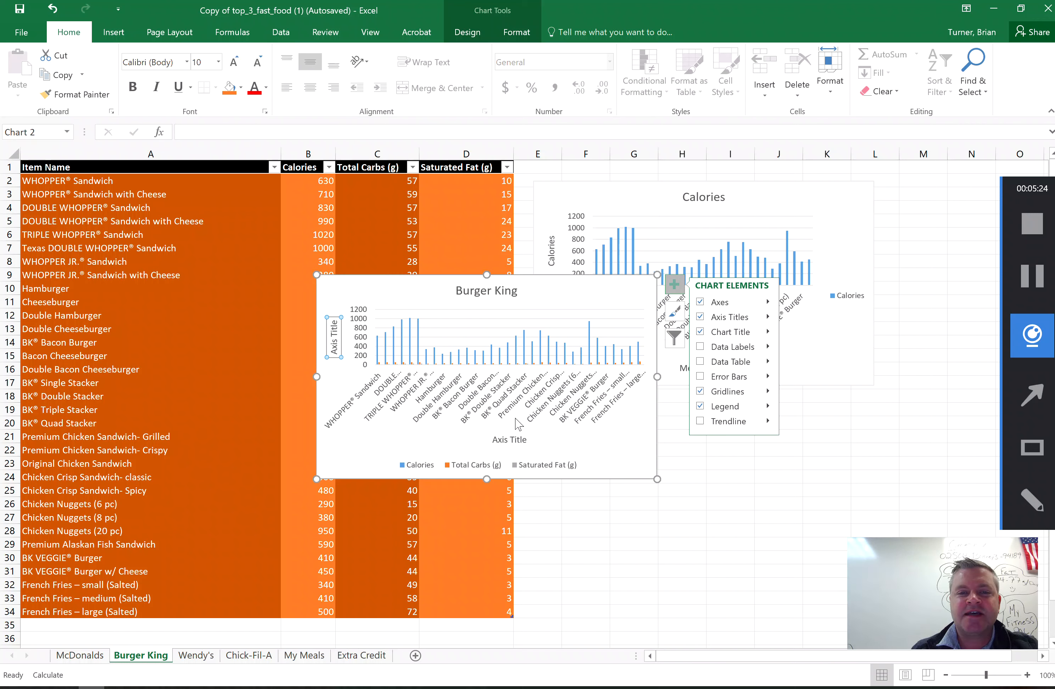
# Step: Set the Burger King chart's horizontal axis title to "Menu Items"
pyautogui.click(498, 440)
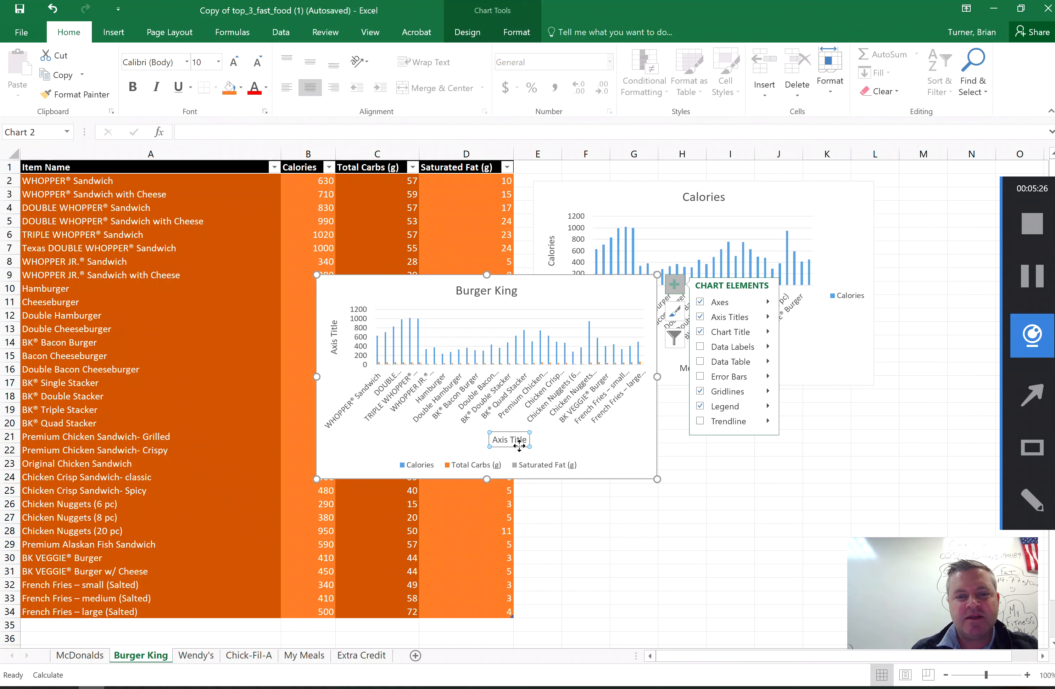
pyautogui.click(331, 333)
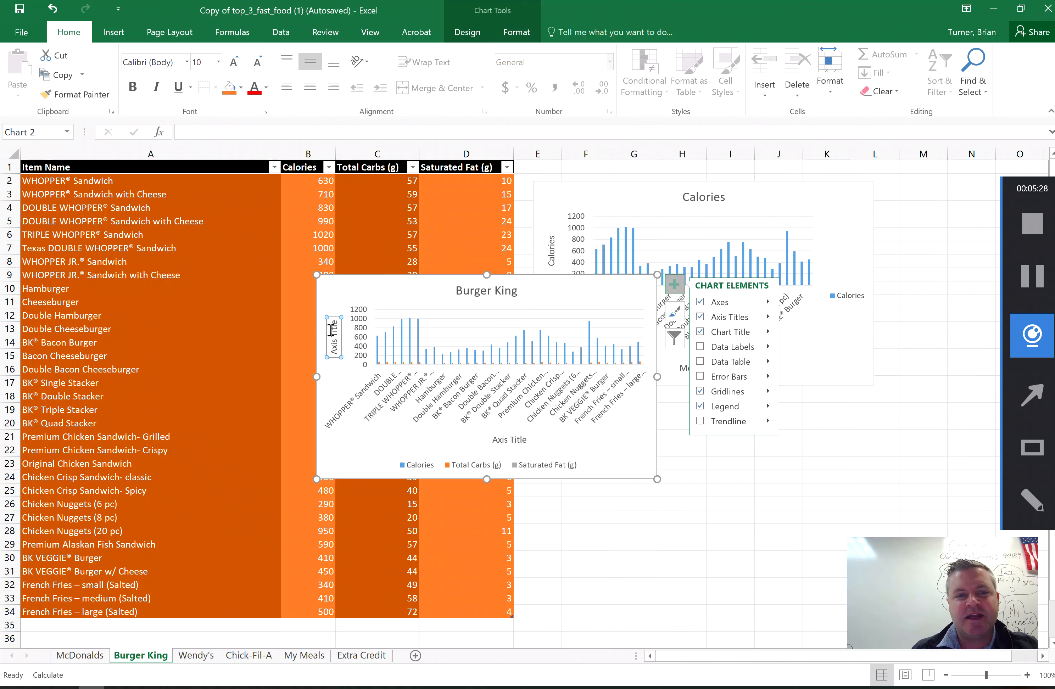
pyautogui.click(515, 437)
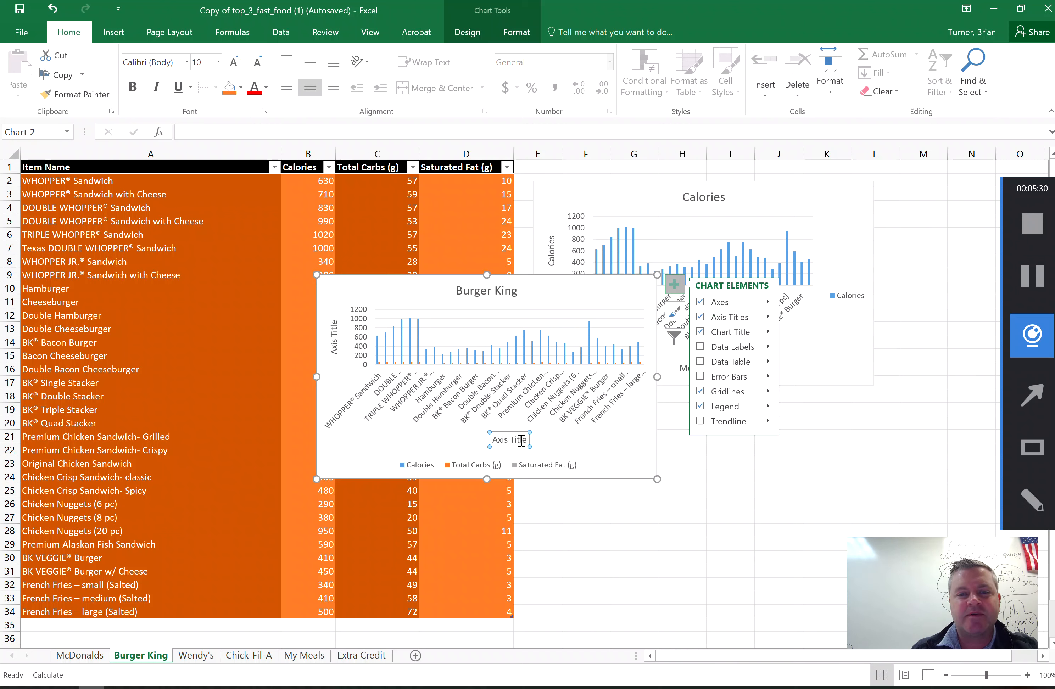
pyautogui.doubleClick(519, 440)
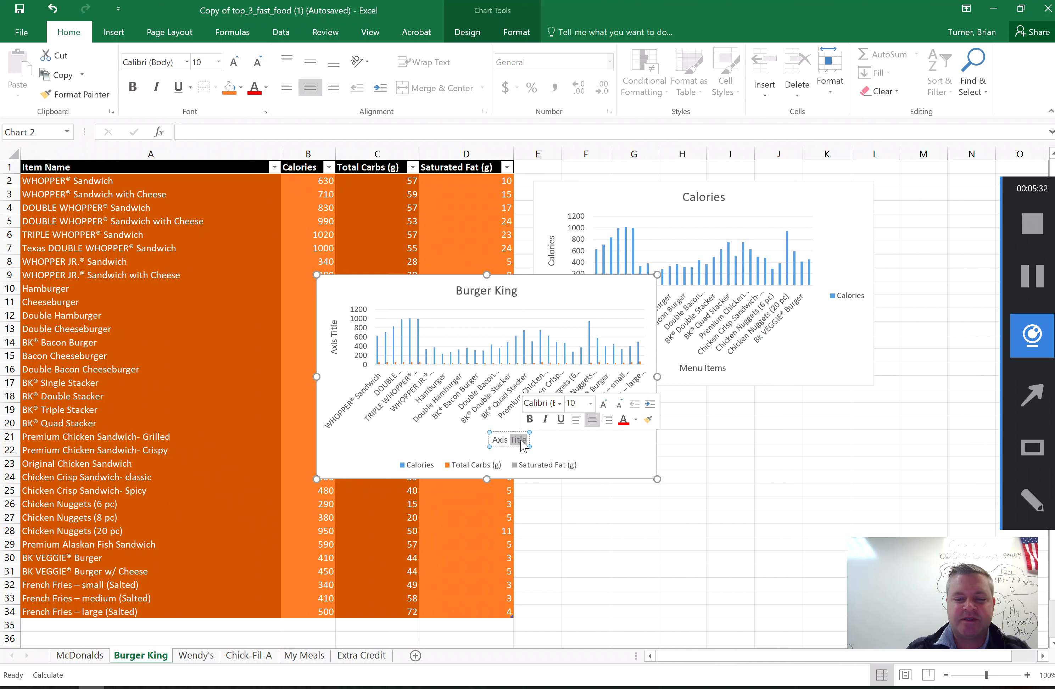
pyautogui.press('BackSpace')
pyautogui.press('BackSpace')
pyautogui.press('BackSpace')
pyautogui.press('BackSpace')
pyautogui.press('BackSpace')
pyautogui.press('BackSpace')
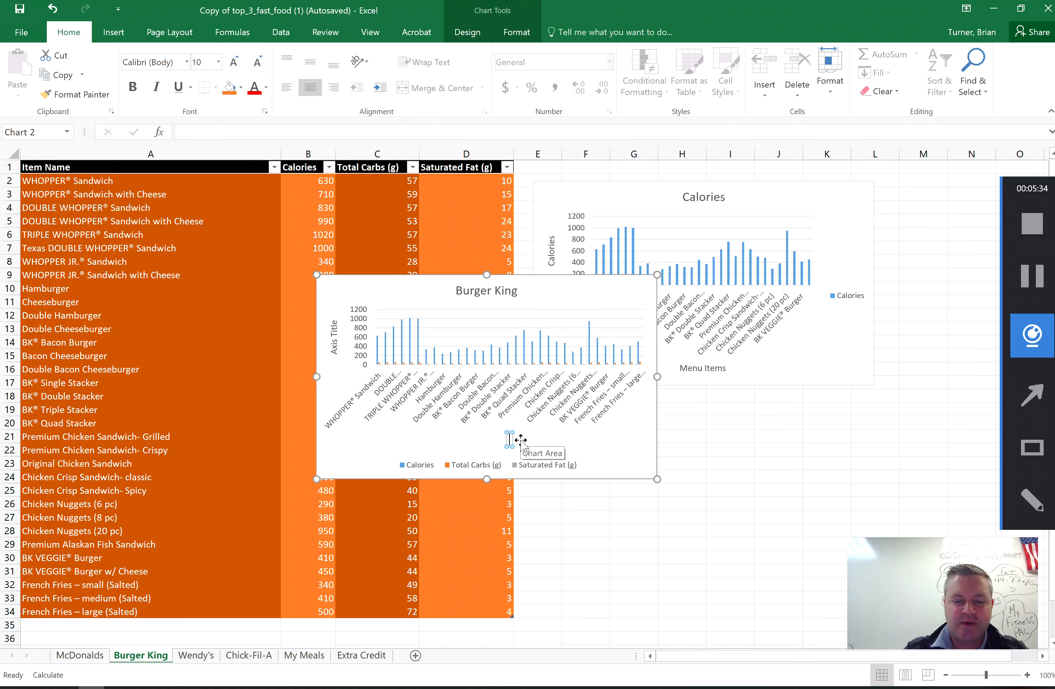
pyautogui.write('Menu')
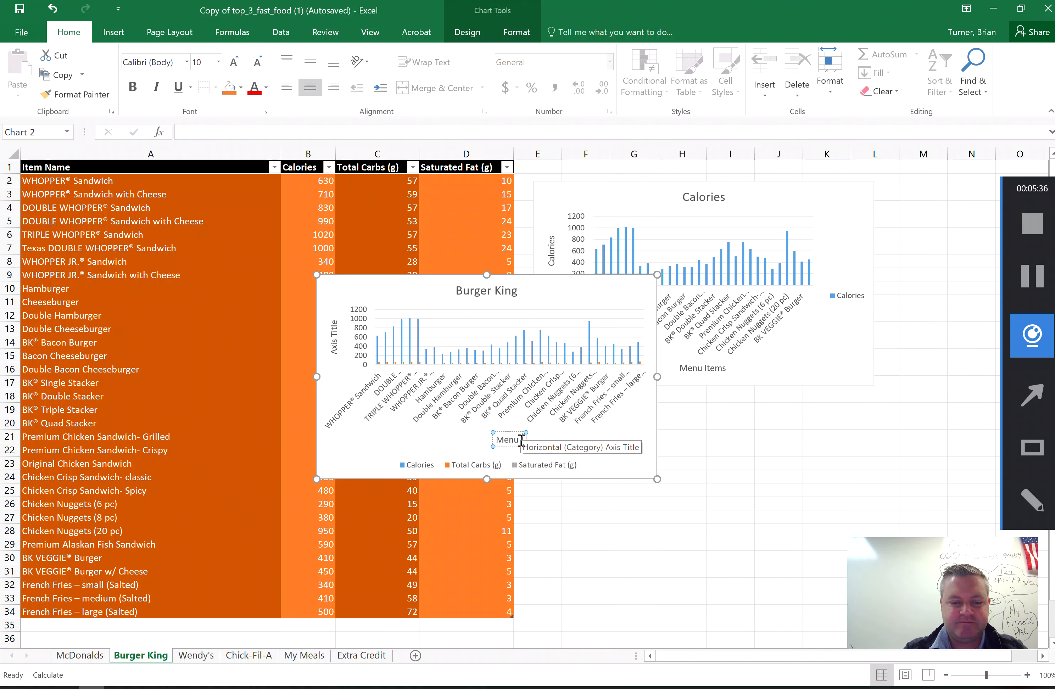
pyautogui.write(' Items')
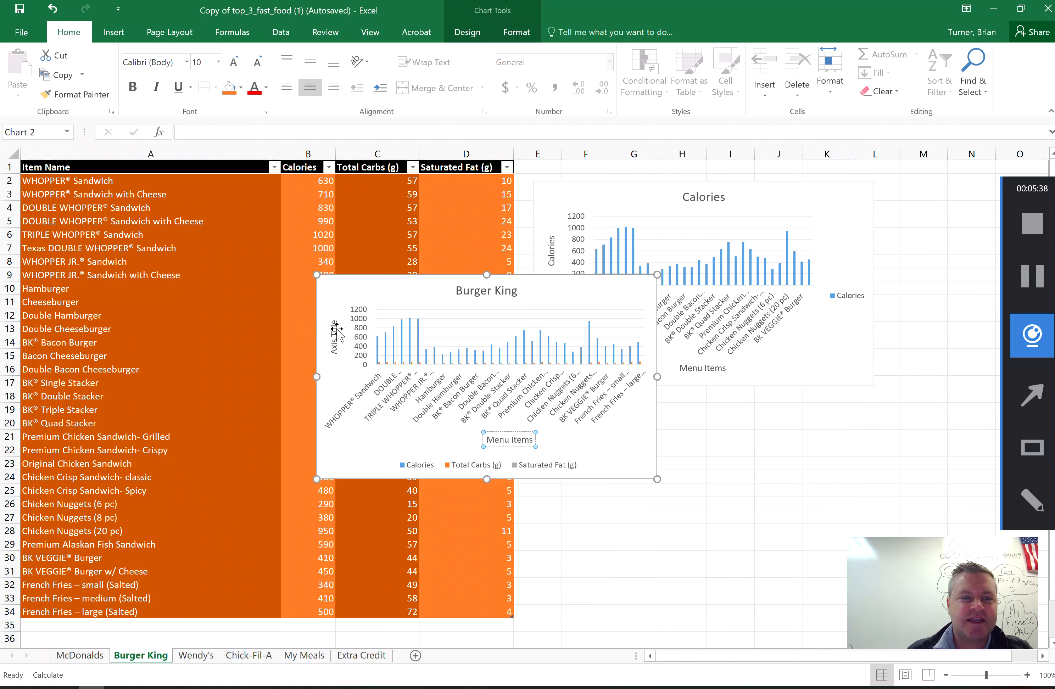
# Step: Set the Burger King chart's vertical axis title to "Calories"
pyautogui.click(337, 329)
pyautogui.click(336, 329)
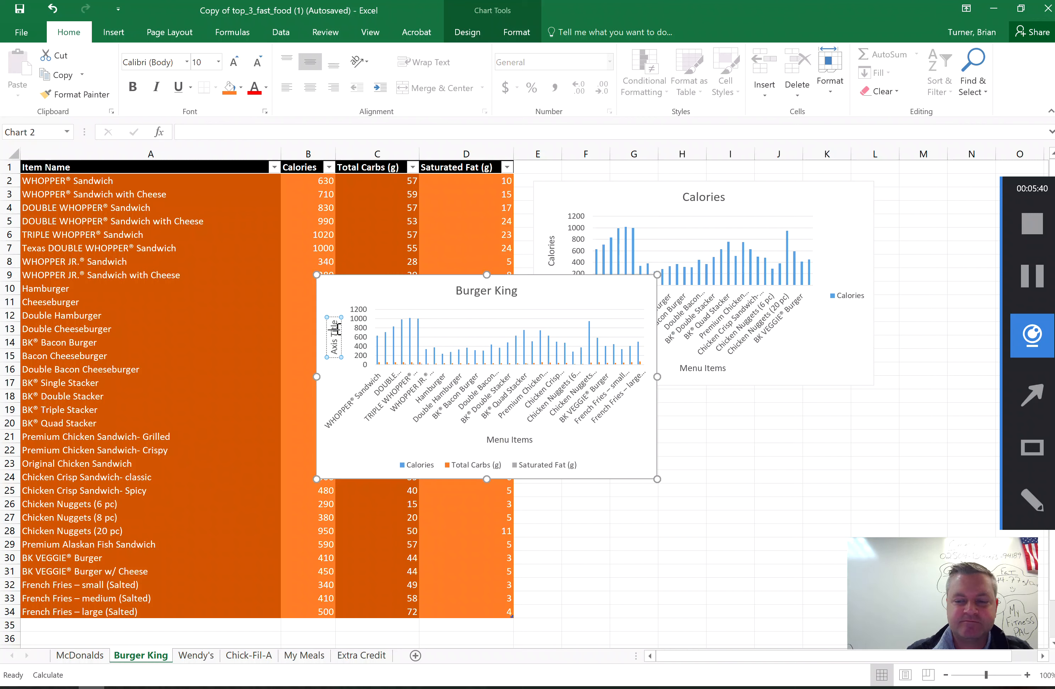
pyautogui.press('BackSpace')
pyautogui.press('BackSpace')
pyautogui.press('BackSpace')
pyautogui.press('BackSpace')
pyautogui.press('BackSpace')
pyautogui.press('BackSpace')
pyautogui.press('BackSpace')
pyautogui.press('BackSpace')
pyautogui.press('BackSpace')
pyautogui.press('BackSpace')
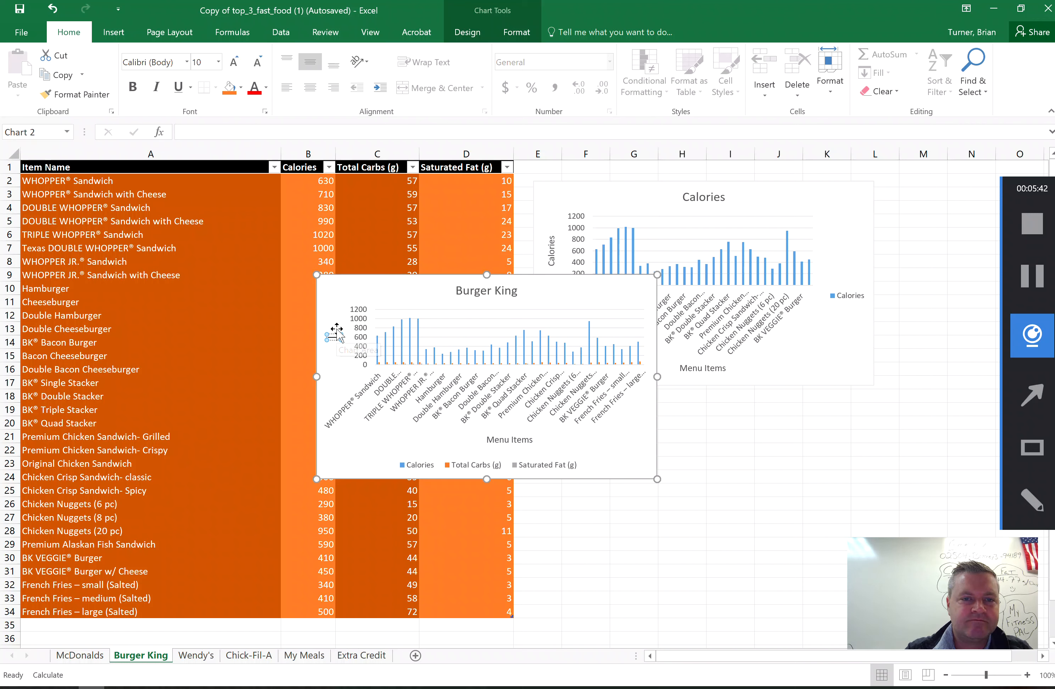
pyautogui.write('Calories')
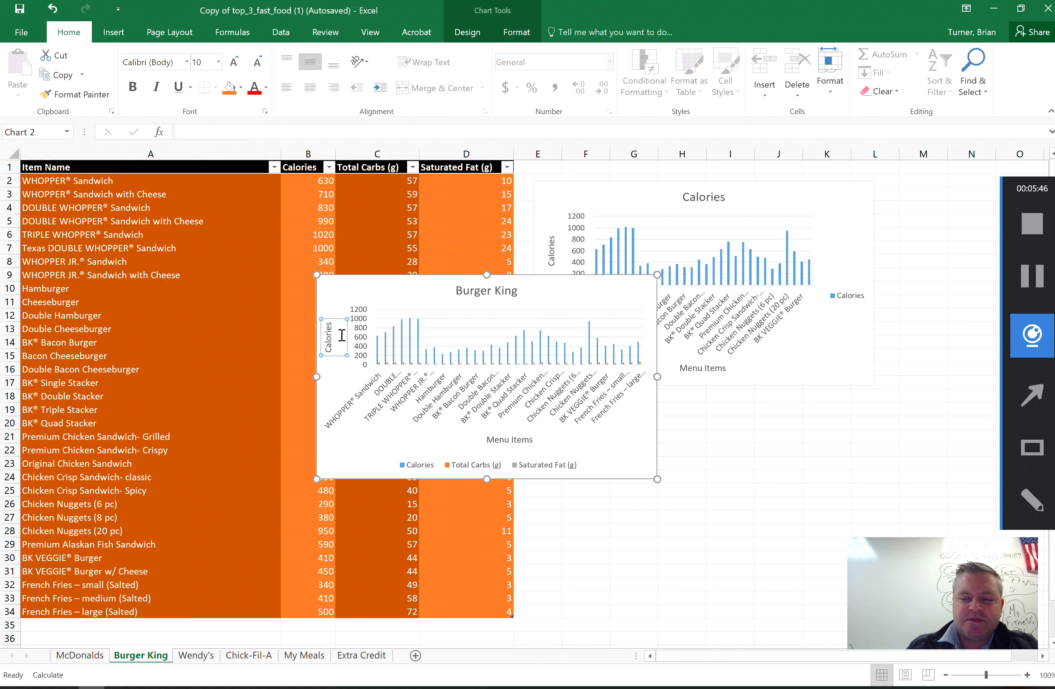
pyautogui.click(392, 281)
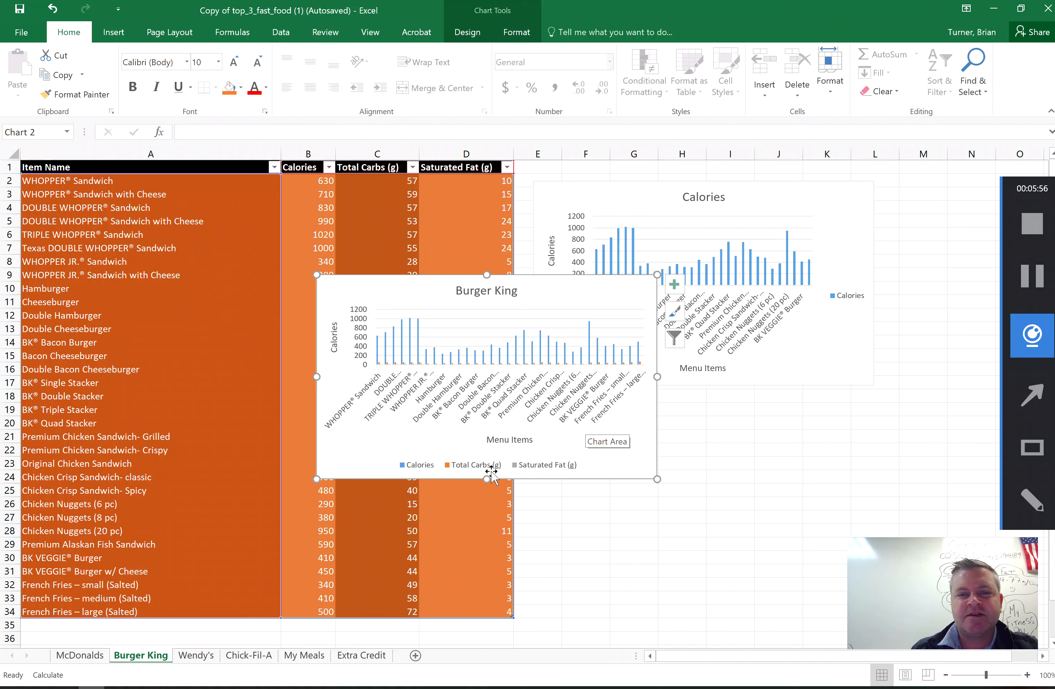
# Step: Place the Burger King chart's legend on the right side of the chart
pyautogui.click(677, 291)
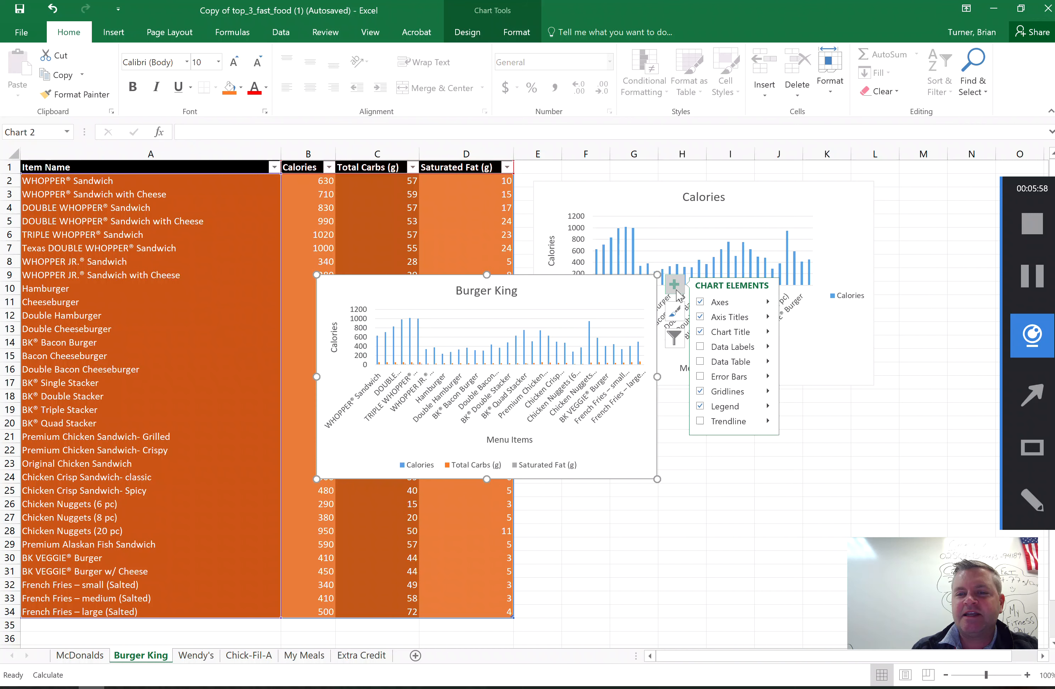
pyautogui.click(768, 406)
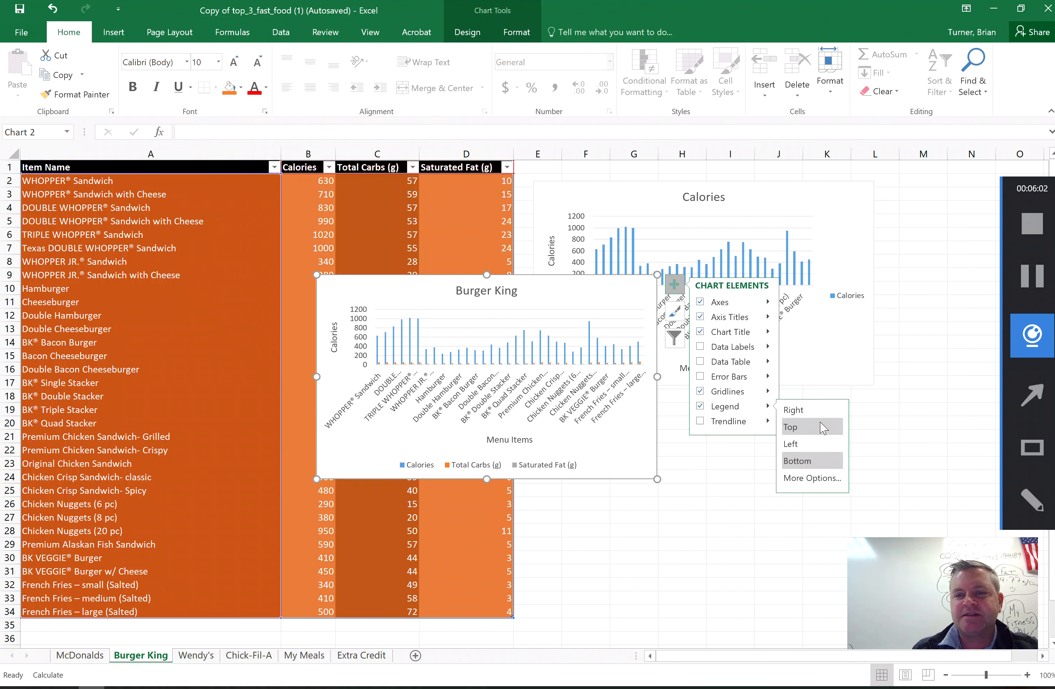
pyautogui.click(803, 409)
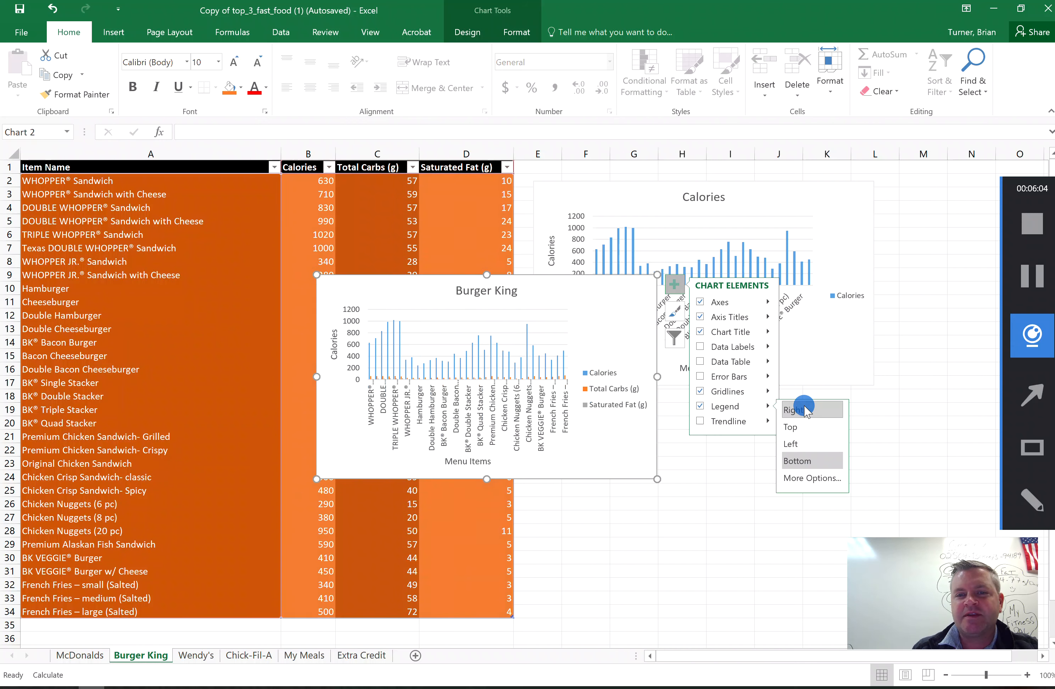
pyautogui.click(620, 289)
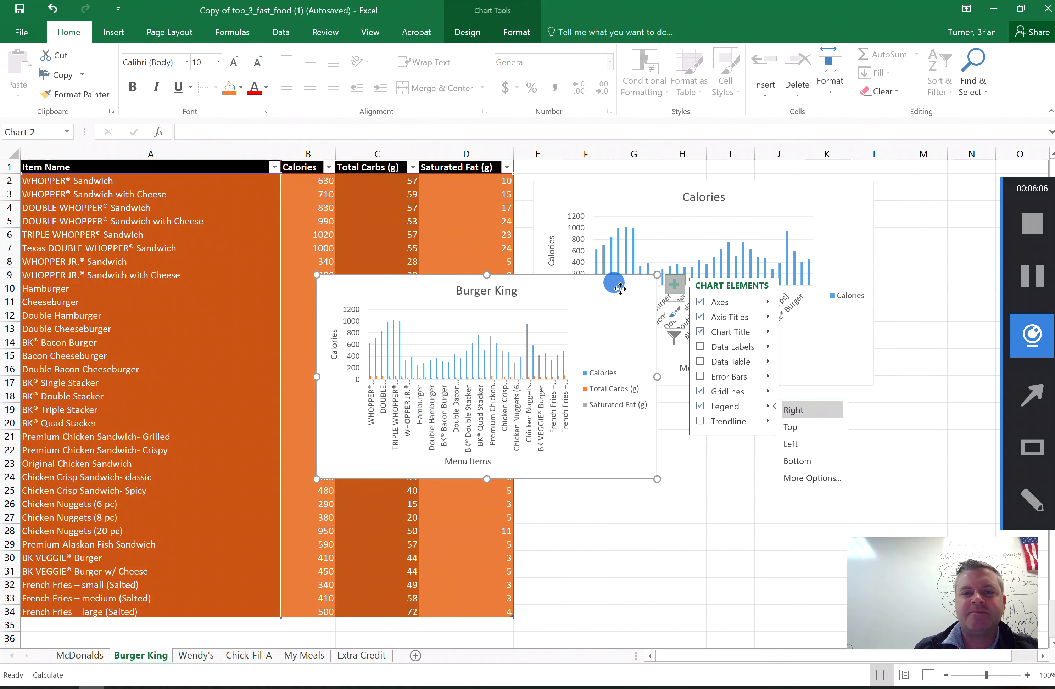
# Step: Move the Burger King chart directly below the Calories chart, beside the table
pyautogui.moveTo(620, 289); pyautogui.dragTo(847, 409)
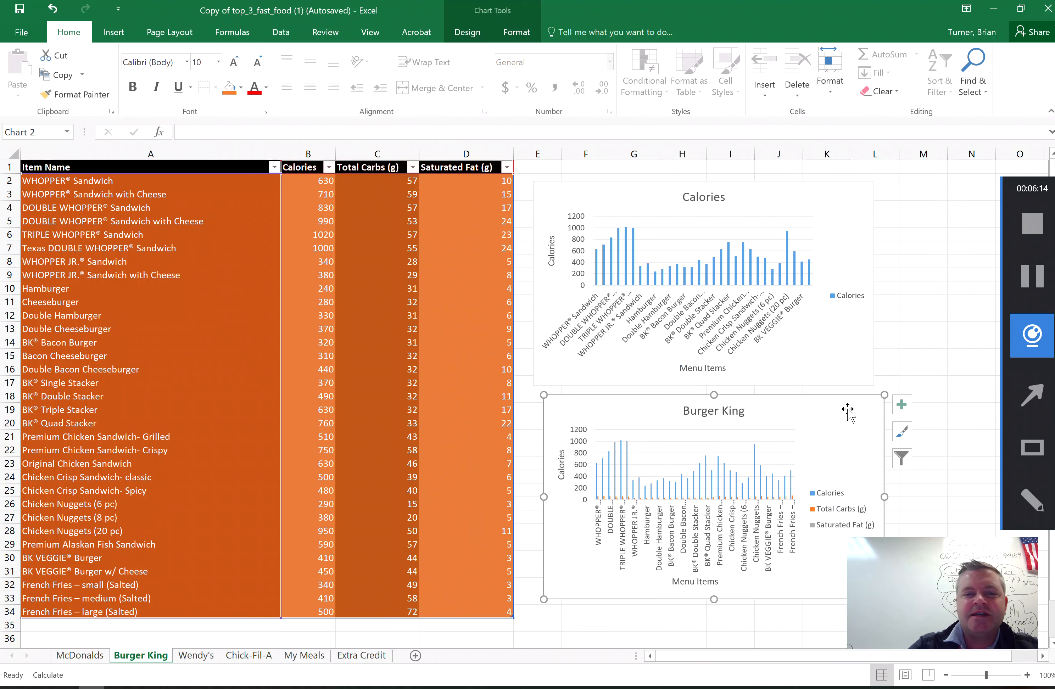
pyautogui.click(894, 301)
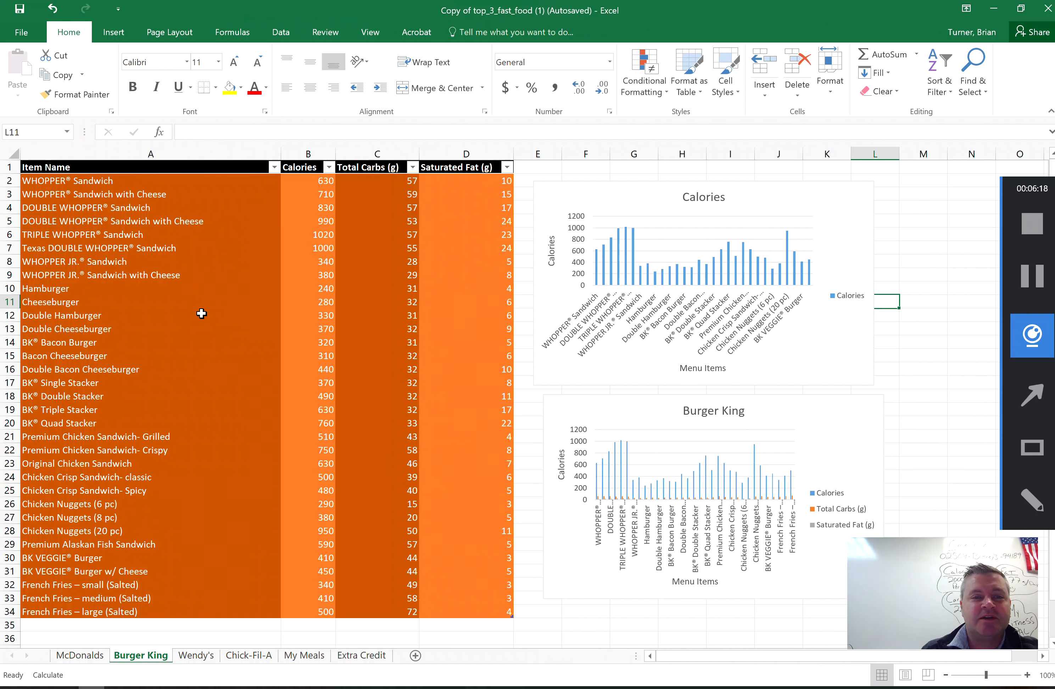
pyautogui.click(551, 406)
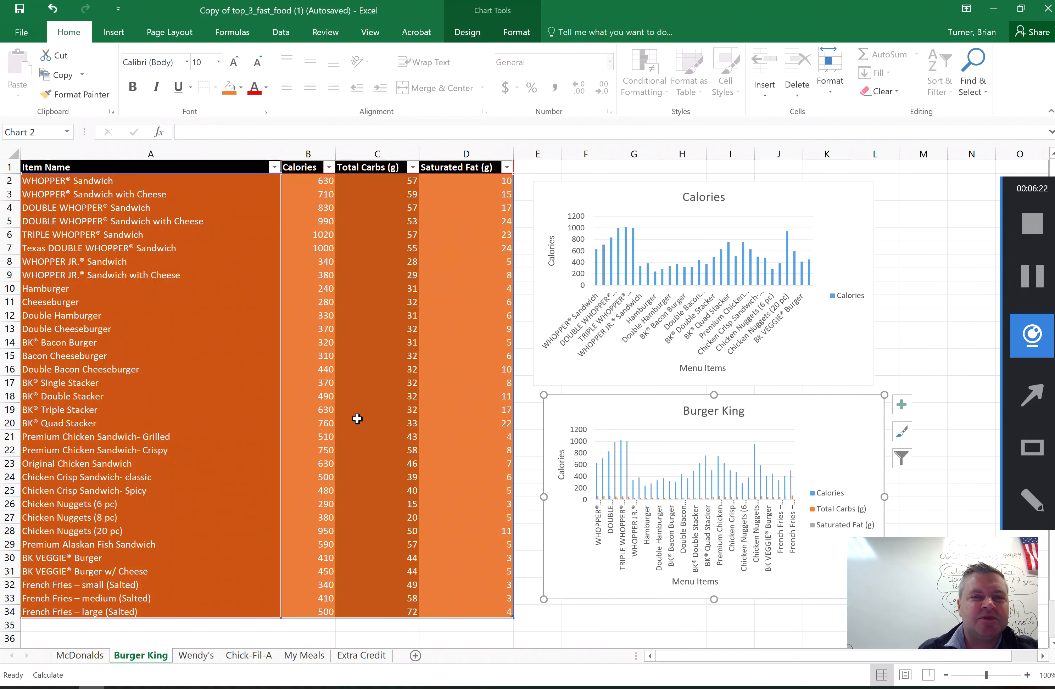
# Step: Shrink the Burger King chart's data range to end at row 31 and cover only the Item Name and Calories columns
pyautogui.scroll(-5, 756, 391)
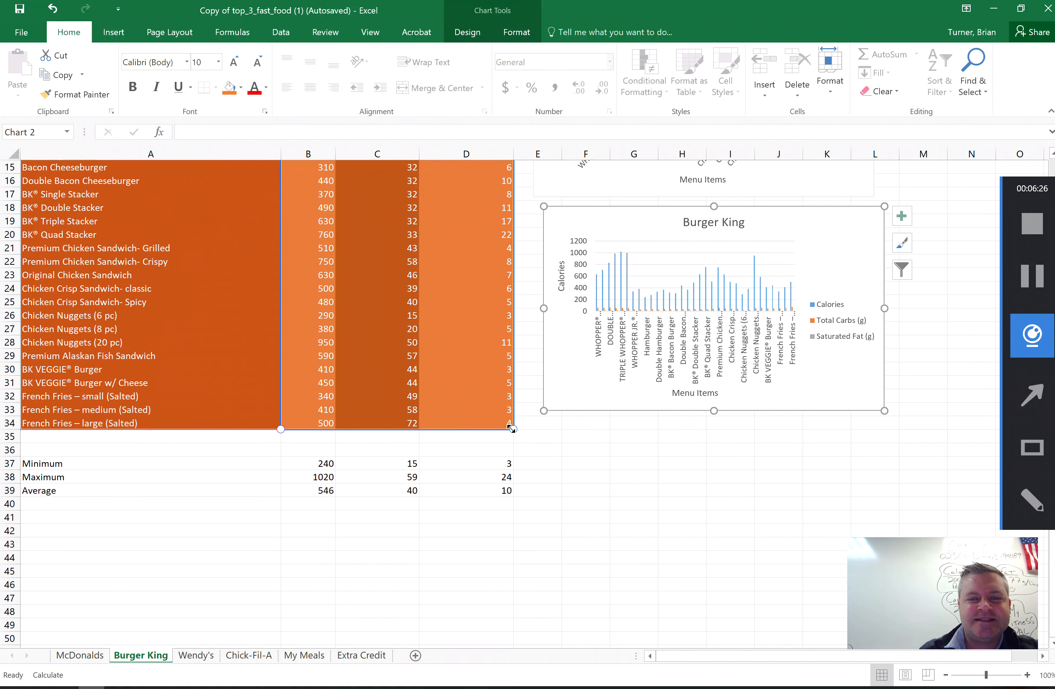
pyautogui.click(555, 436)
pyautogui.click(577, 404)
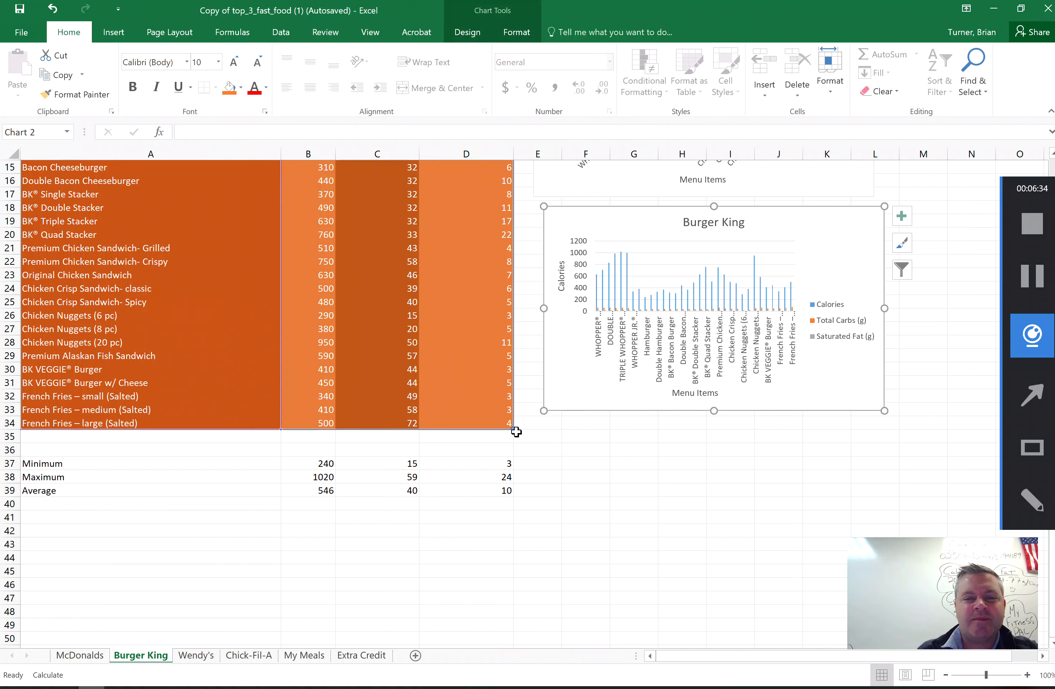
pyautogui.moveTo(514, 429); pyautogui.dragTo(519, 394)
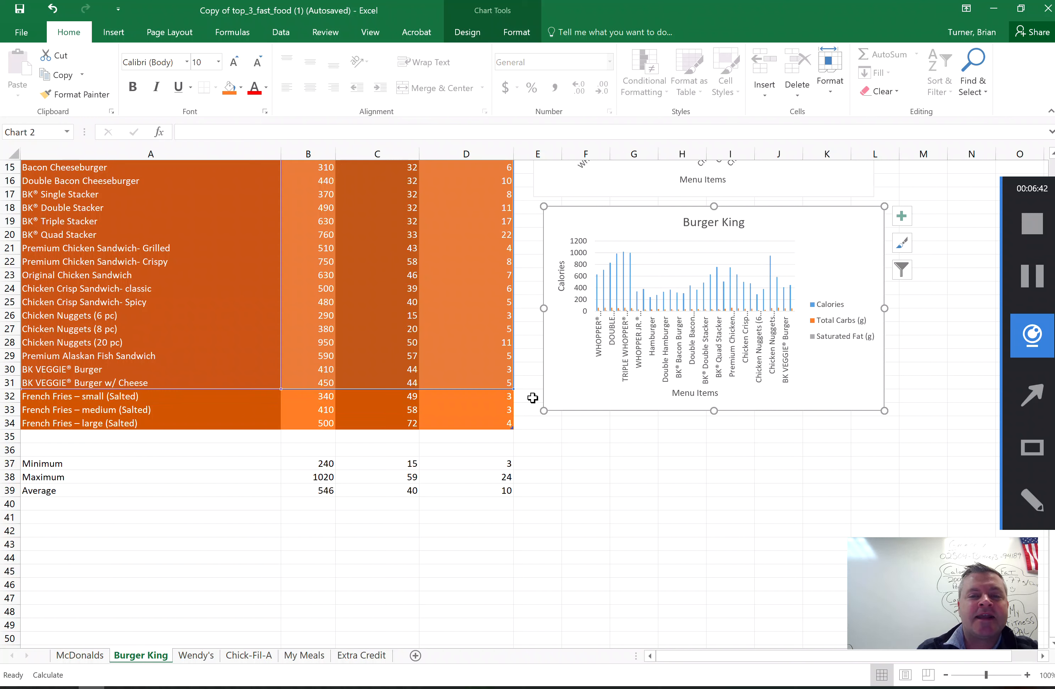
pyautogui.moveTo(514, 389); pyautogui.dragTo(354, 391)
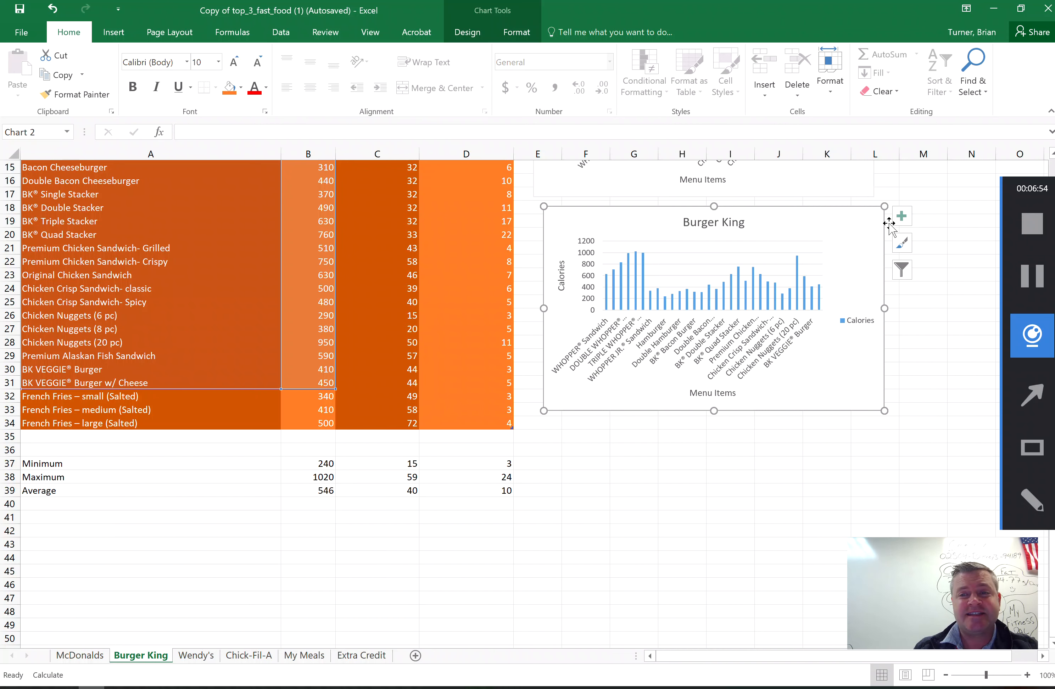
# Step: Review the Burger King chart's series and category filters and its data source range without changing them
pyautogui.click(904, 270)
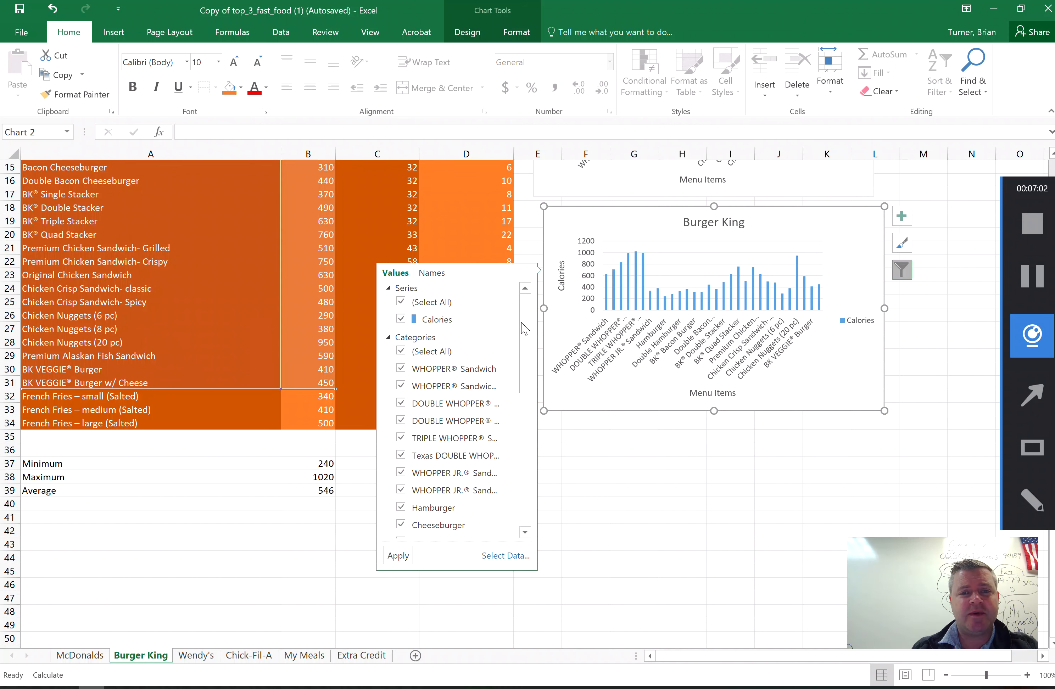
pyautogui.moveTo(524, 333)
pyautogui.mouseDown()
pyautogui.moveTo(519, 465)
pyautogui.moveTo(524, 328)
pyautogui.mouseUp()
pyautogui.click(600, 208)
pyautogui.rightClick(607, 217)
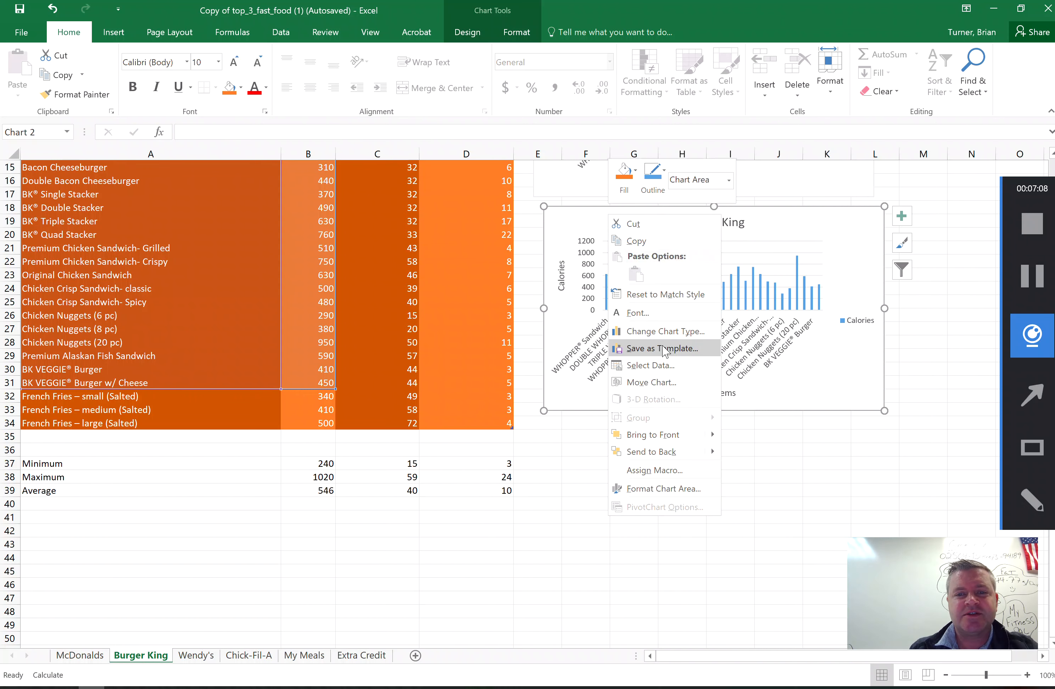
pyautogui.click(666, 365)
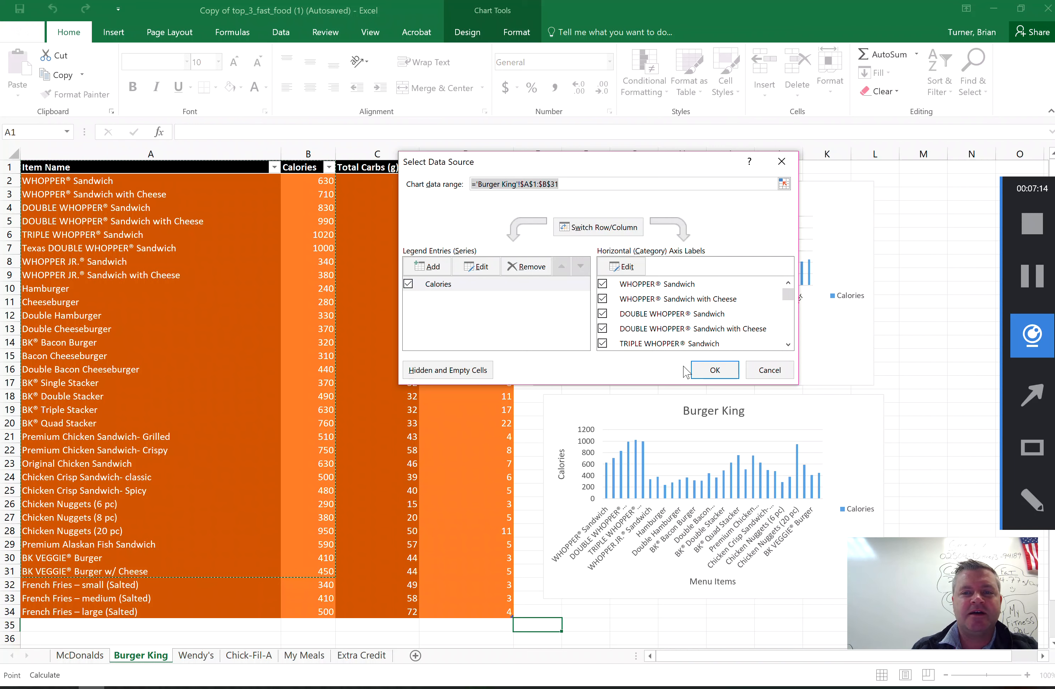
pyautogui.click(755, 375)
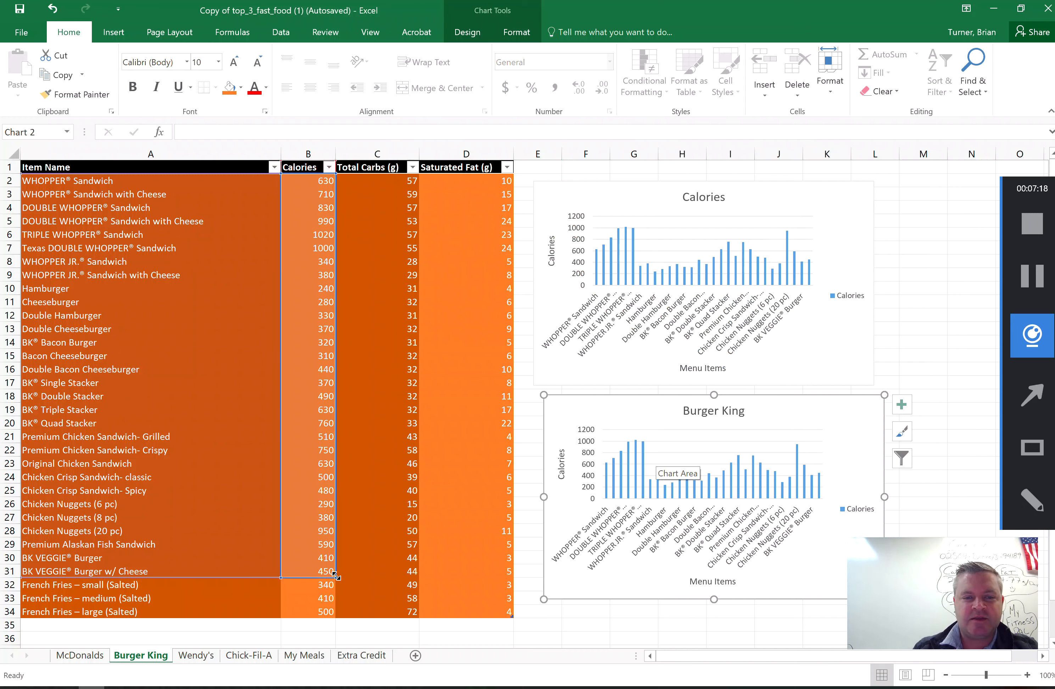
# Step: Extend the Burger King chart's data range across the Total Carbs and Saturated Fat columns, ending at row 31
pyautogui.moveTo(336, 577); pyautogui.dragTo(491, 576)
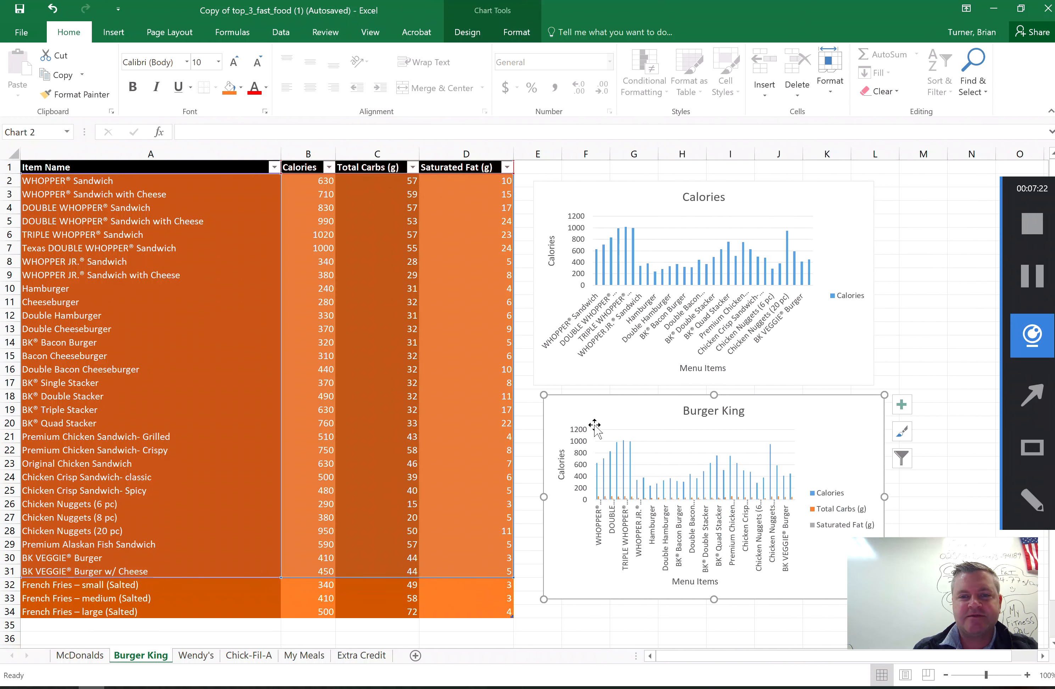
pyautogui.click(598, 406)
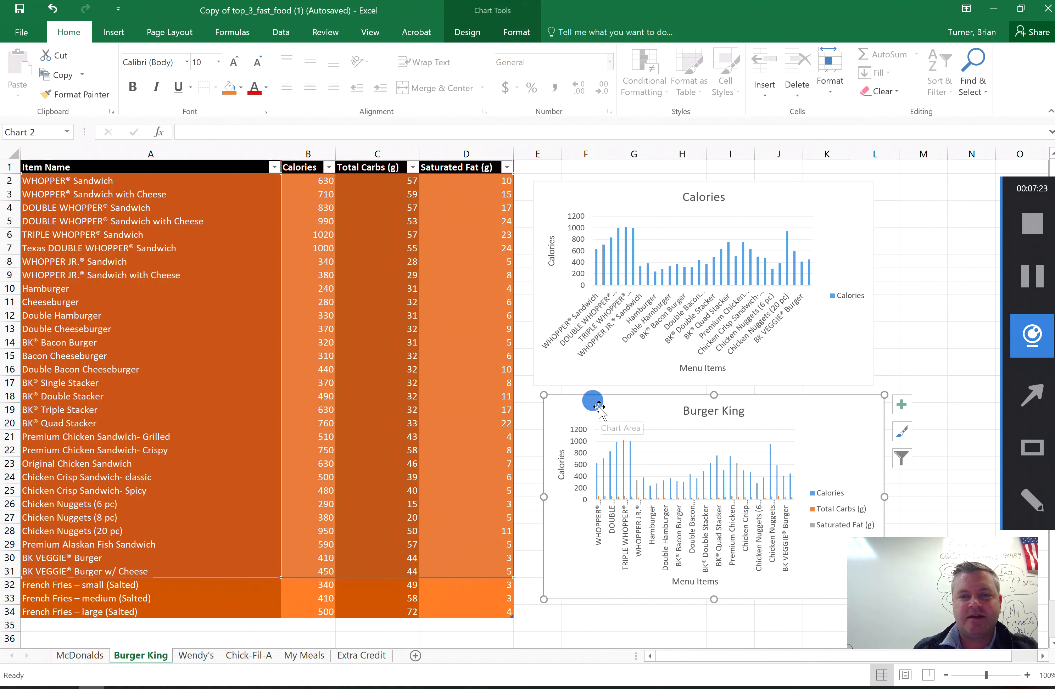
pyautogui.click(902, 463)
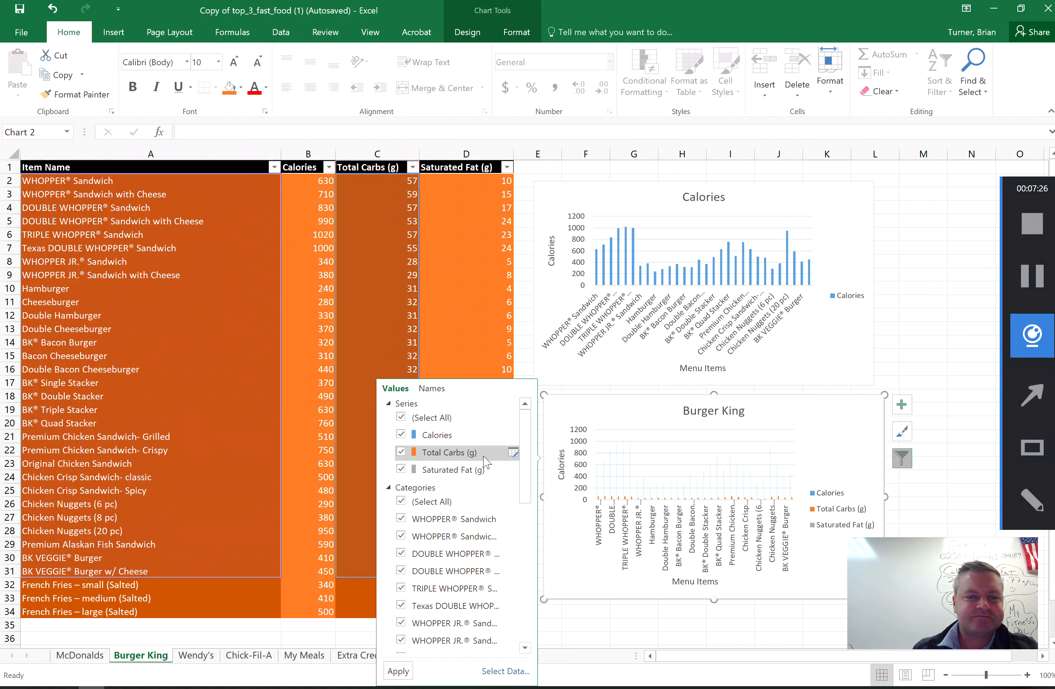
pyautogui.click(401, 453)
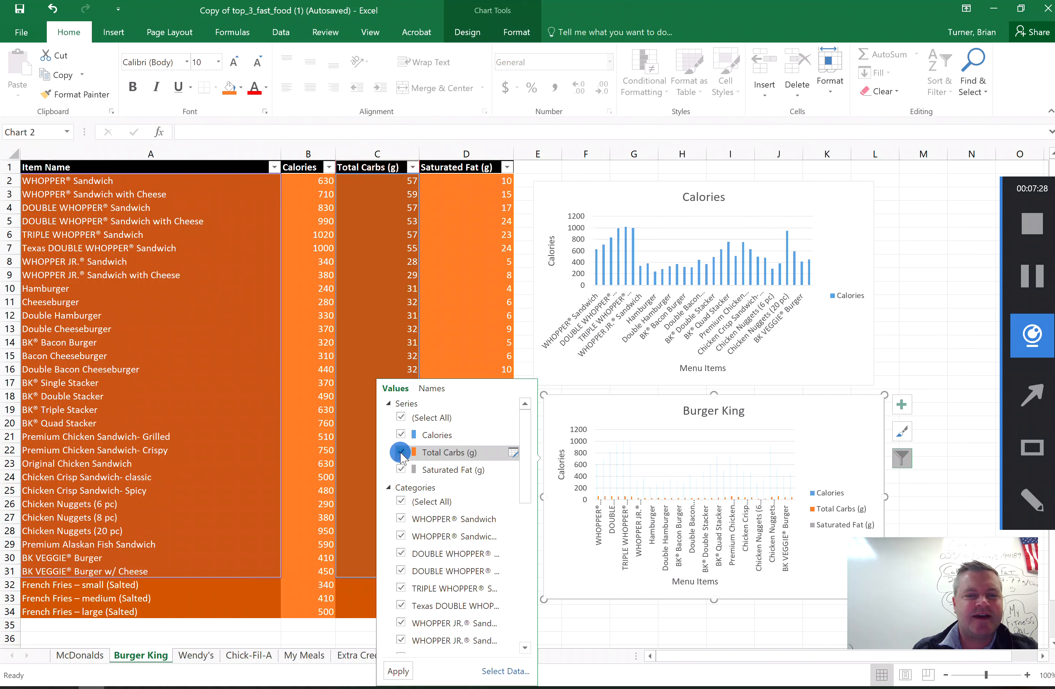
pyautogui.click(401, 469)
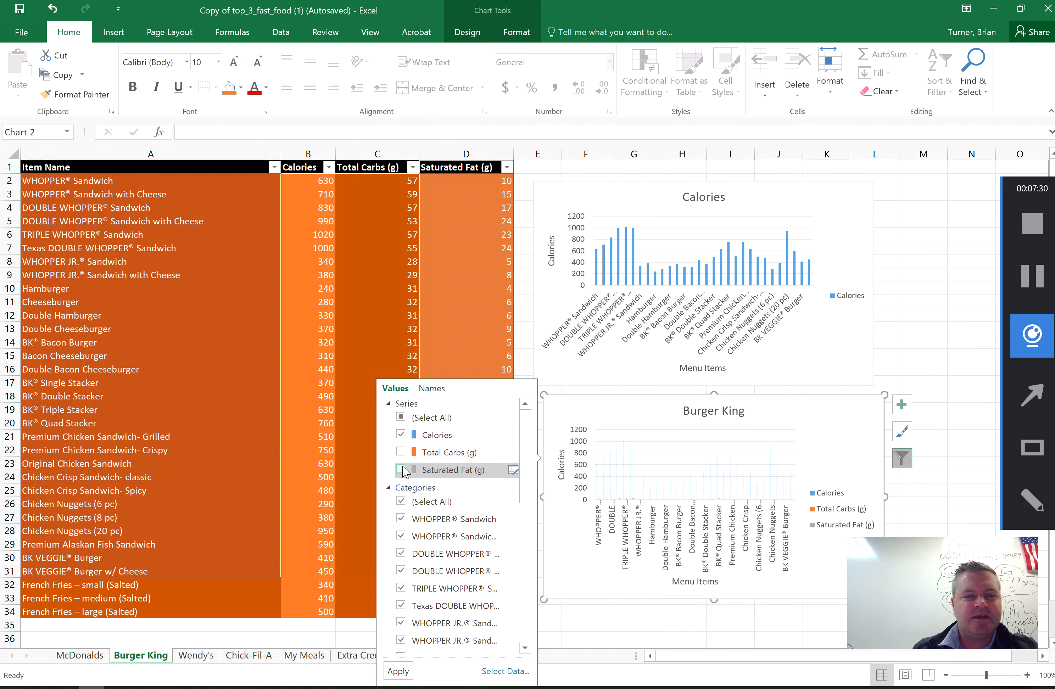
pyautogui.click(588, 400)
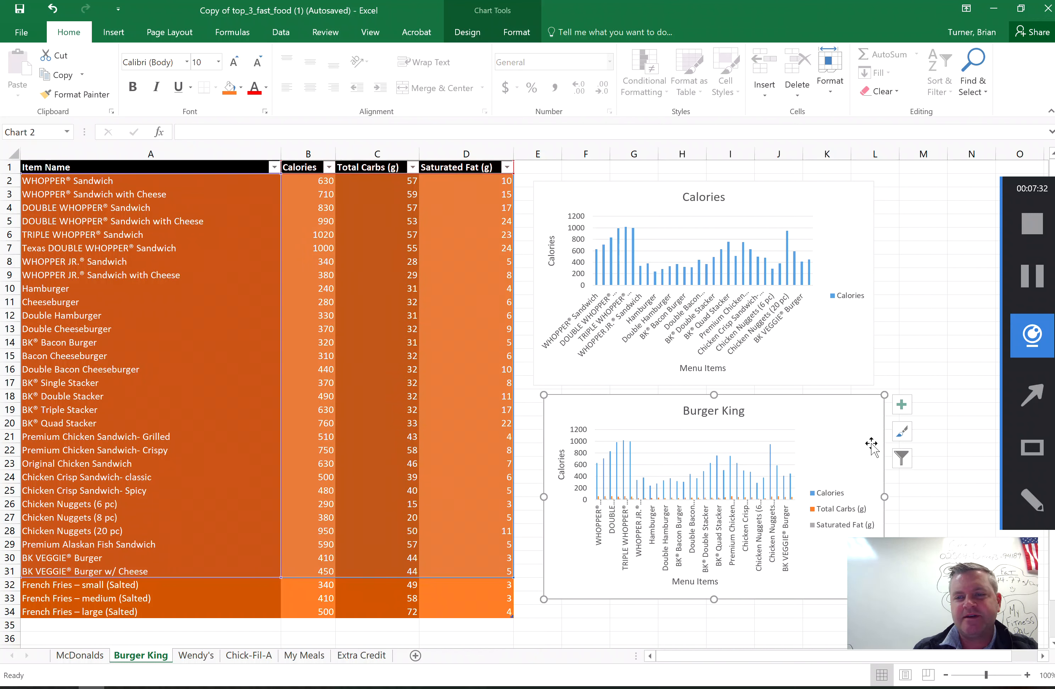
# Step: Filter out the Total Carbs (g) and Saturated Fat (g) series so the Burger King chart plots only Calories
pyautogui.click(903, 465)
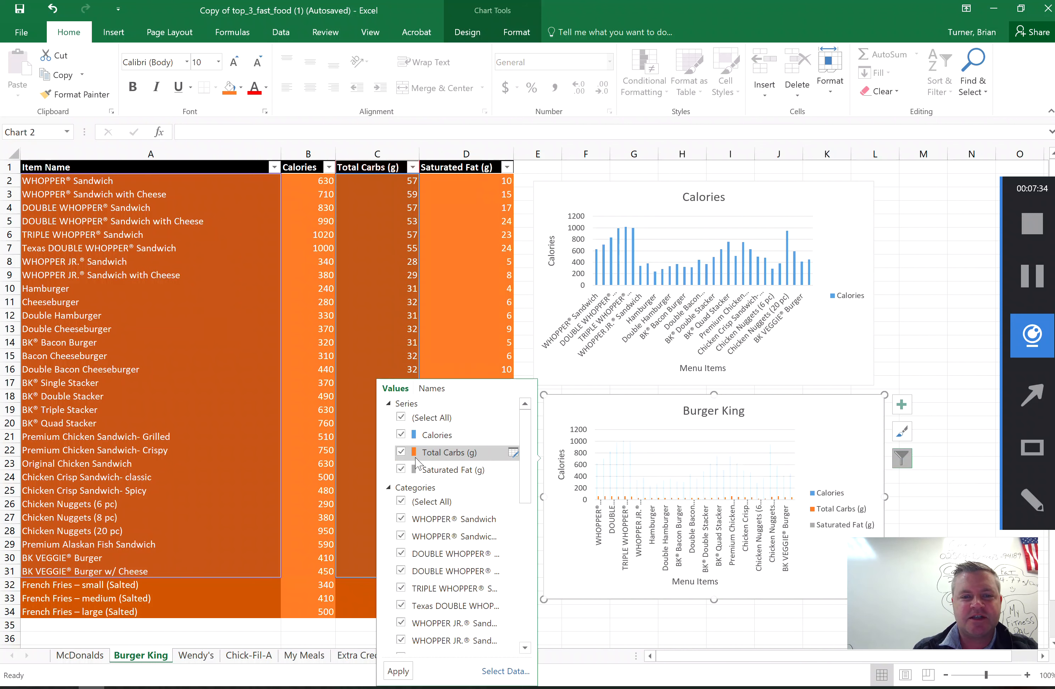
pyautogui.click(402, 452)
pyautogui.click(401, 469)
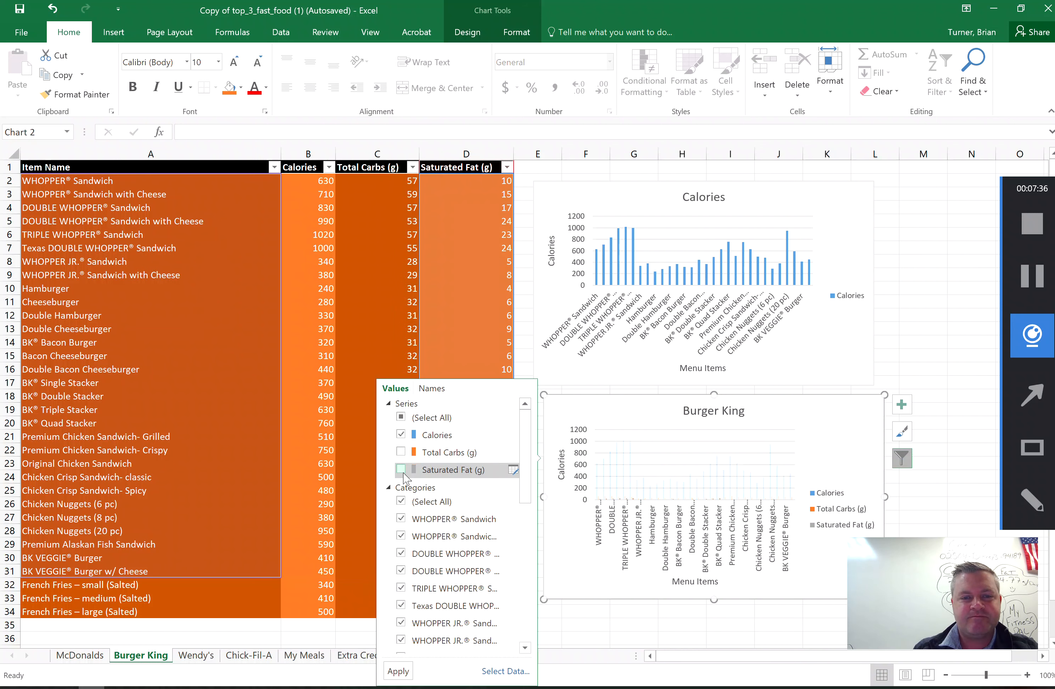
pyautogui.click(400, 670)
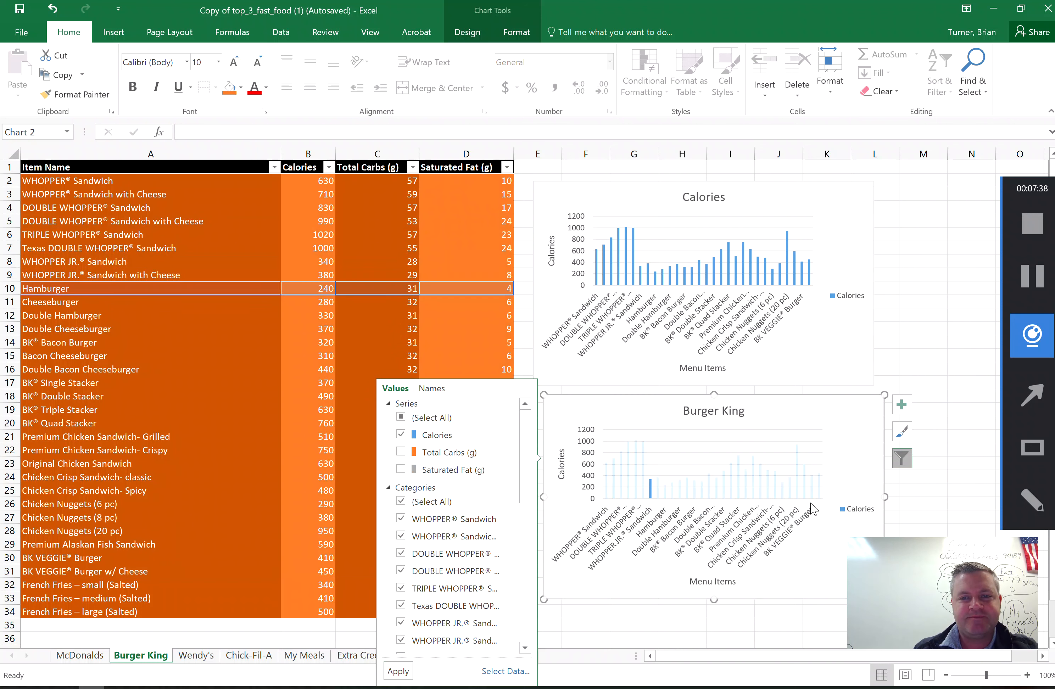
pyautogui.click(841, 411)
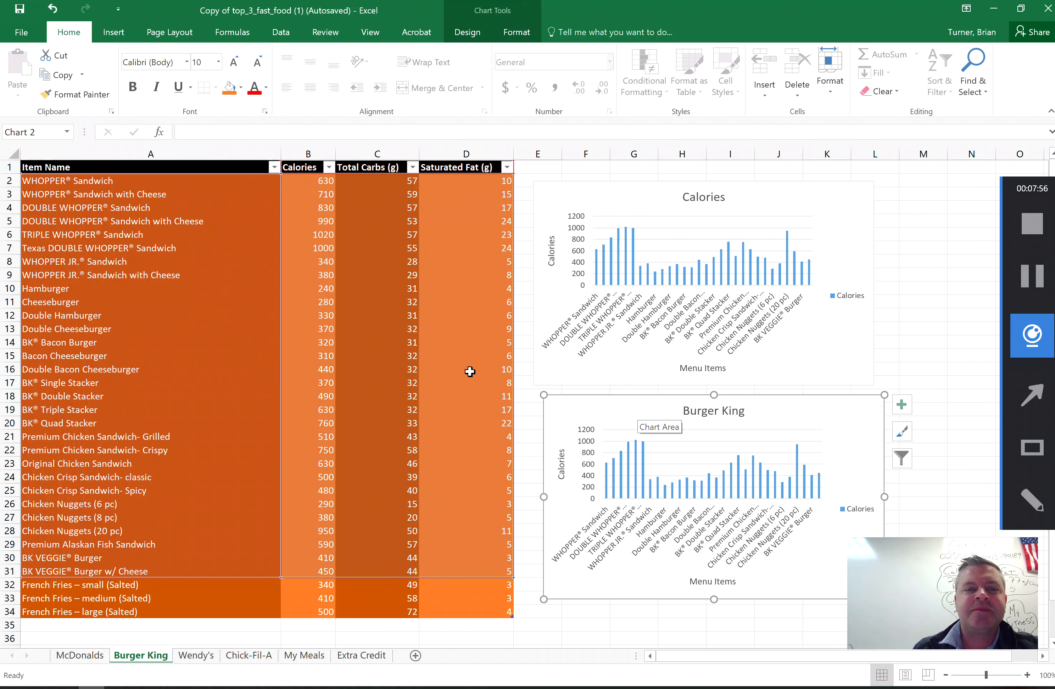
pyautogui.click(381, 328)
pyautogui.click(460, 231)
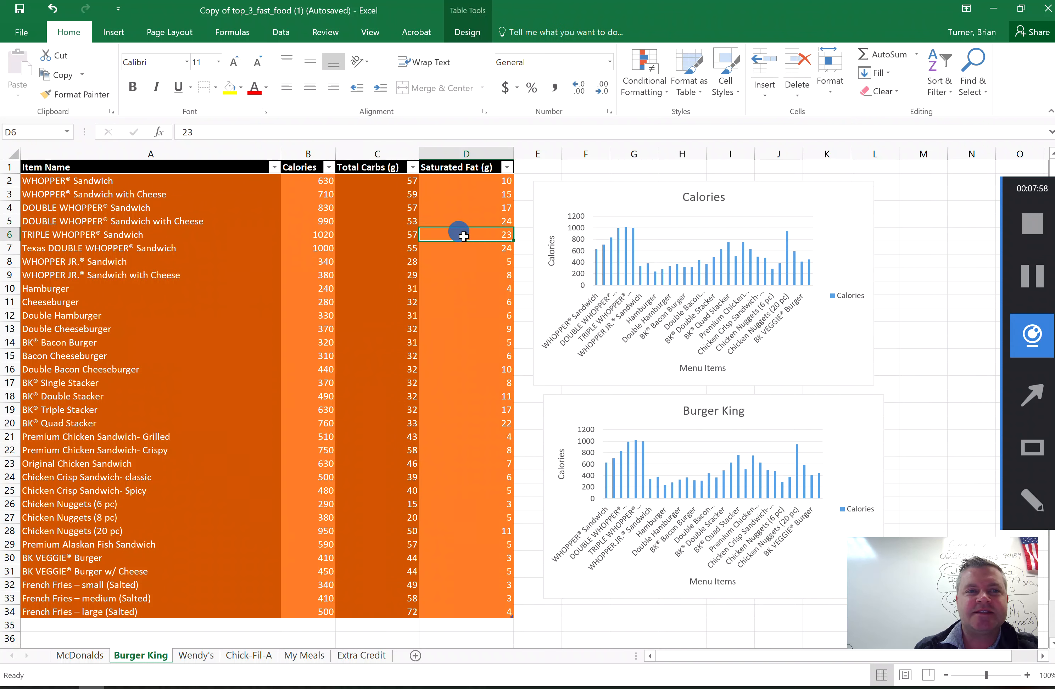
# Step: Convert the Wendy's sheet data in A1:E34 into a table with headers
pyautogui.click(203, 656)
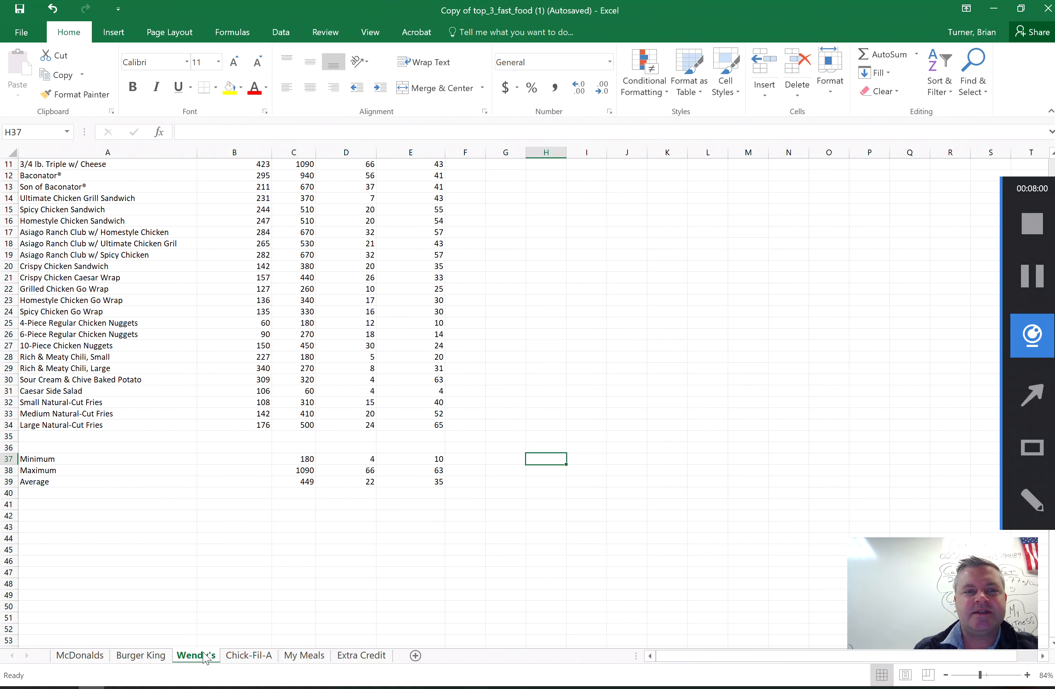
pyautogui.scroll(4, 778, 566)
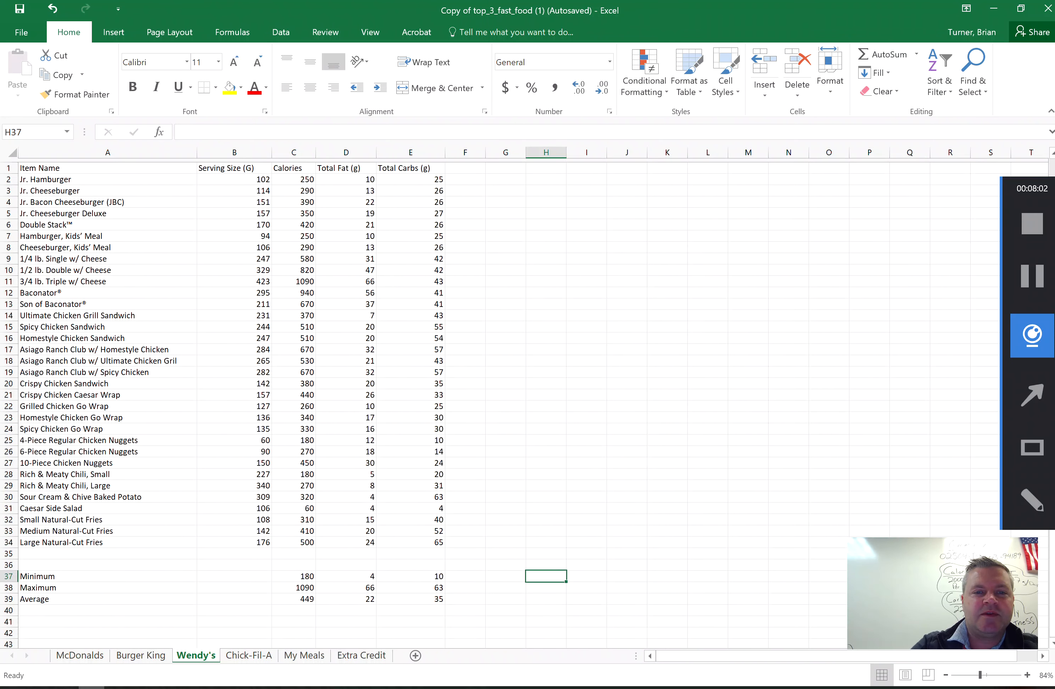
pyautogui.click(202, 244)
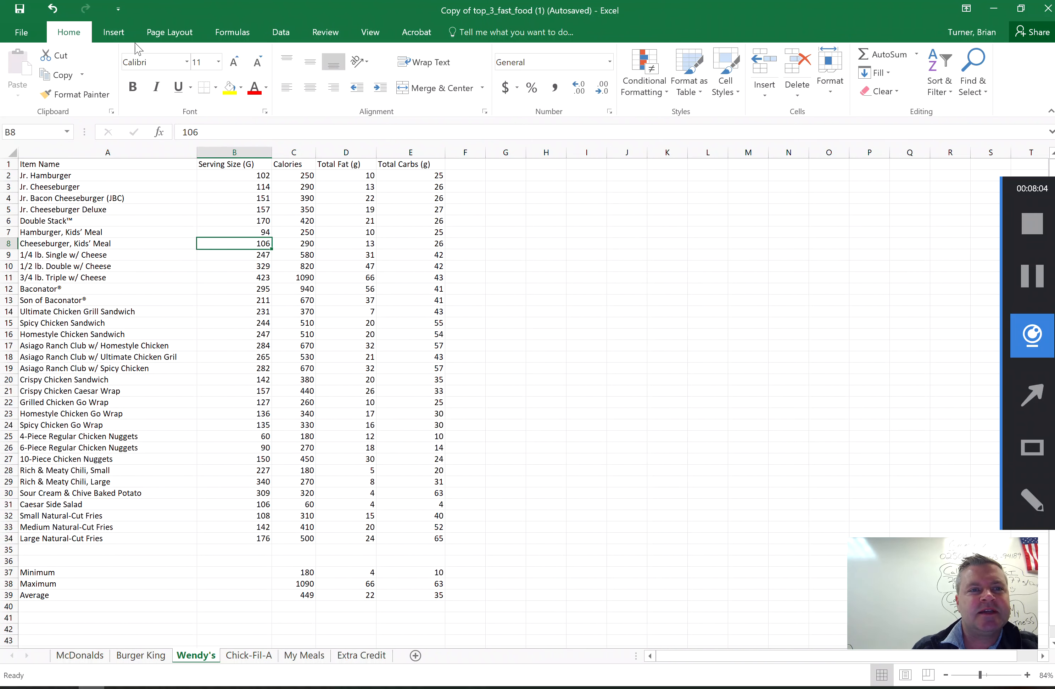
pyautogui.click(113, 32)
pyautogui.click(118, 67)
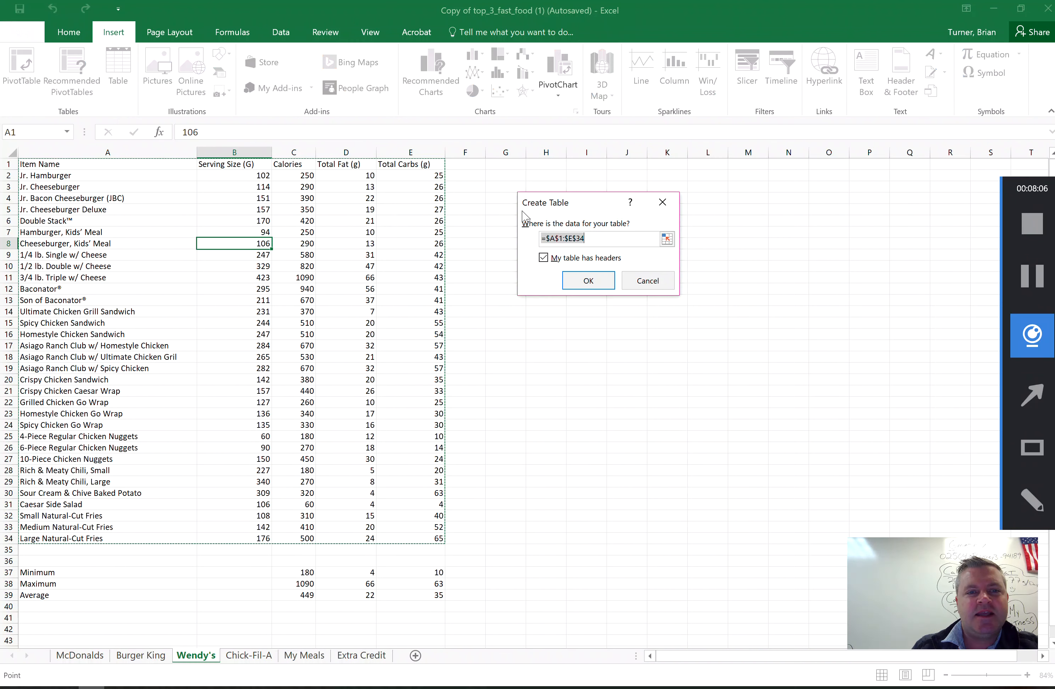
pyautogui.click(583, 278)
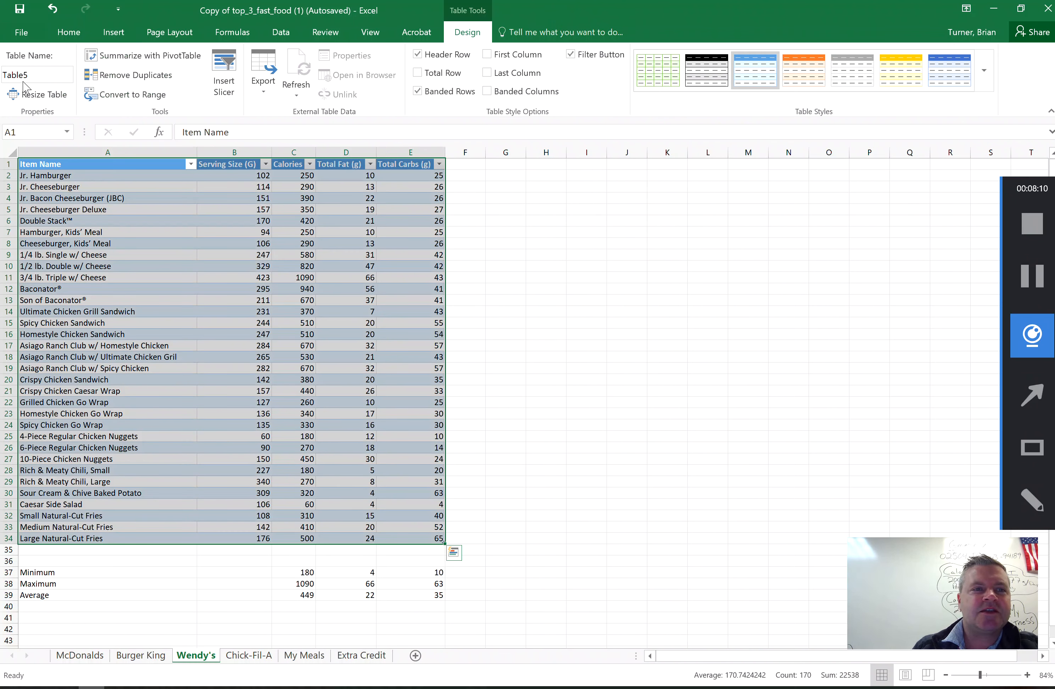
# Step: Name the Wendy's sheet's table "Wendys"
pyautogui.click(37, 74)
pyautogui.write('Wendys')
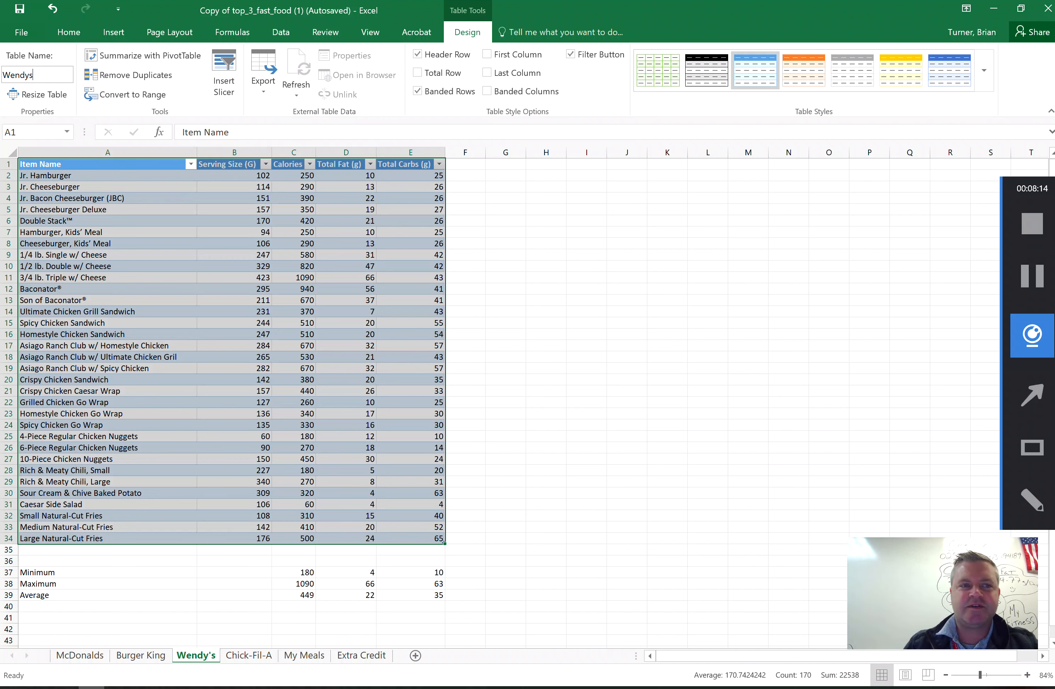
pyautogui.click(120, 244)
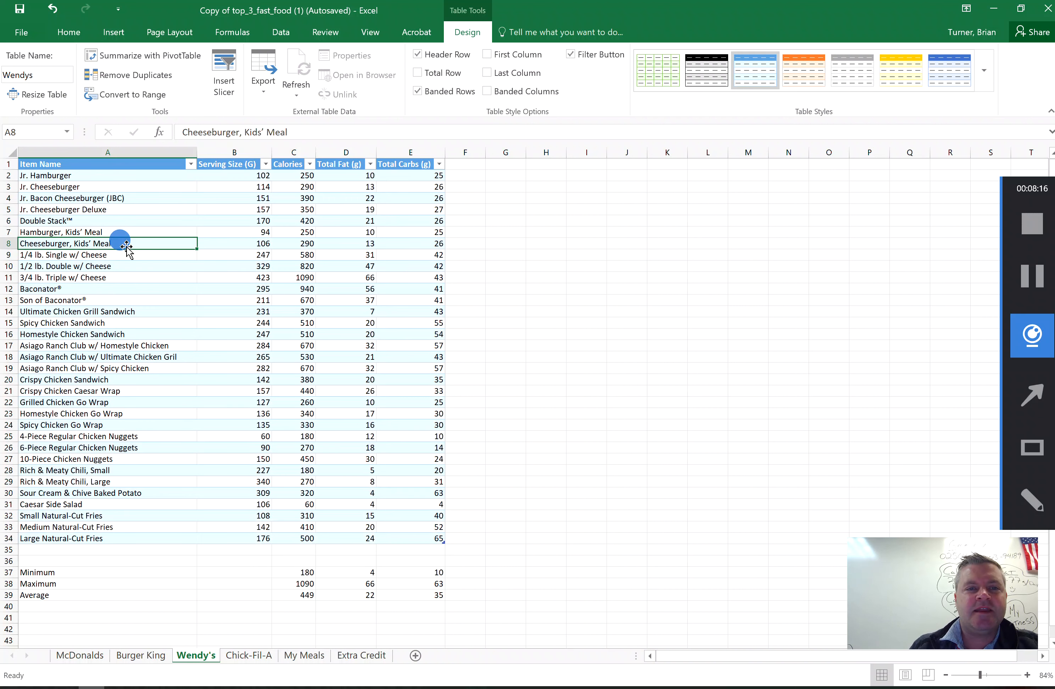
# Step: Apply solid green data bars as conditional formatting to the whole Calories column on the Wendy's sheet
pyautogui.click(294, 152)
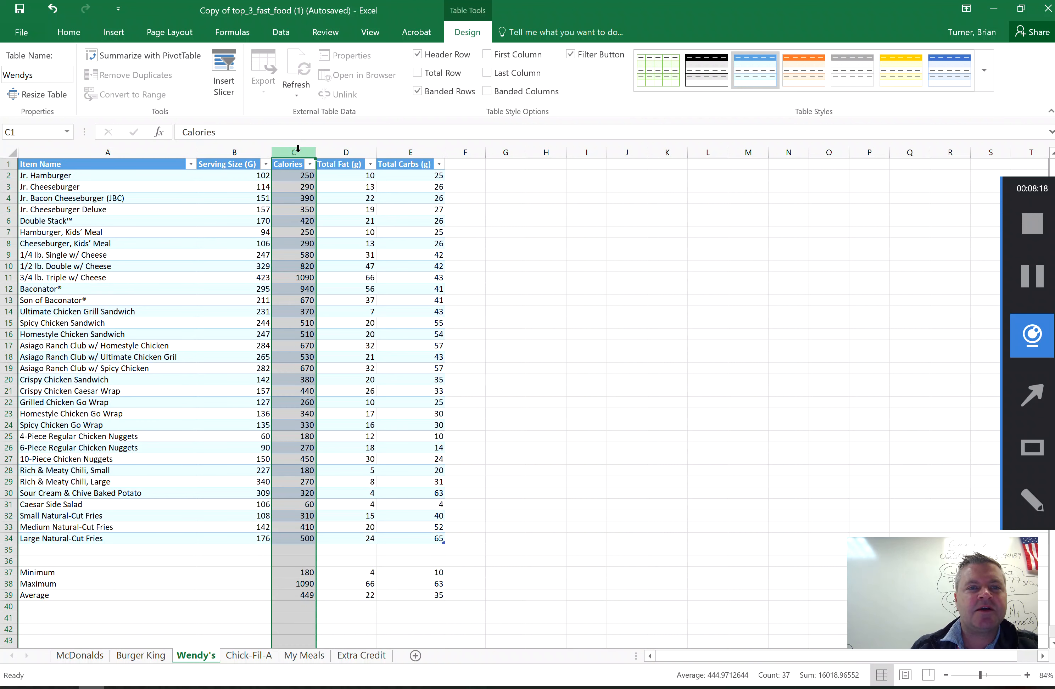
pyautogui.click(65, 33)
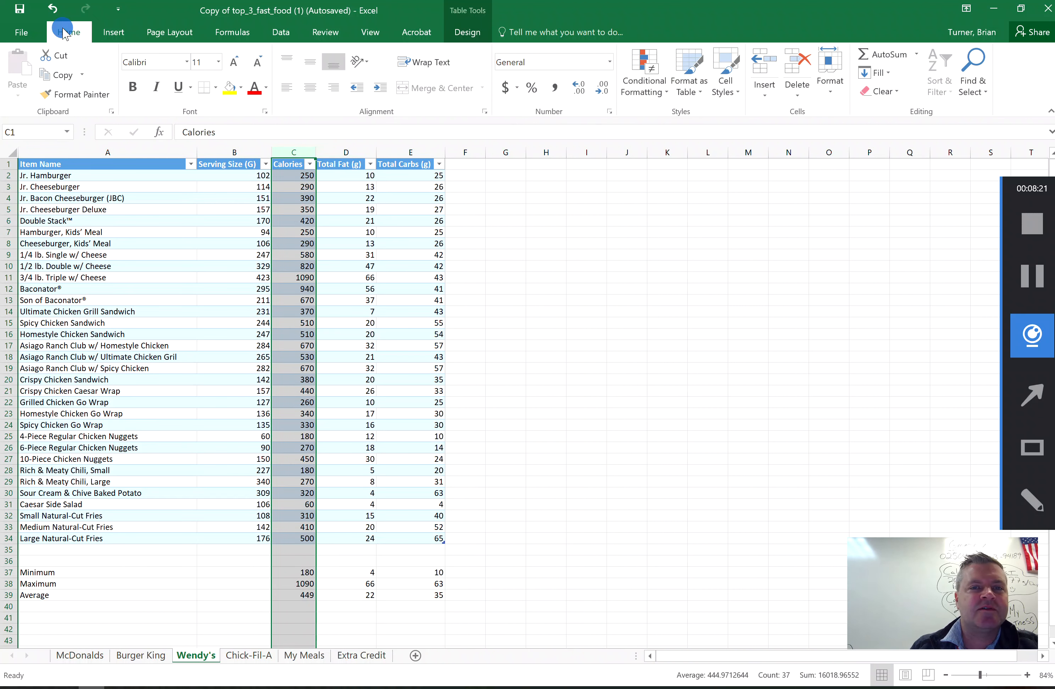
pyautogui.click(656, 92)
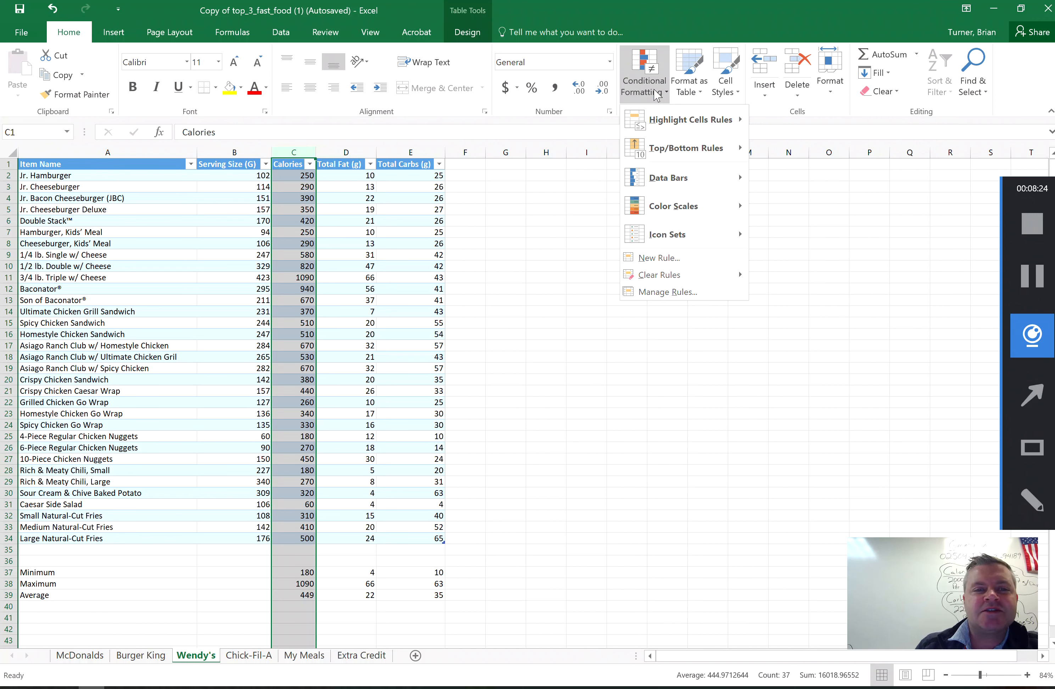
pyautogui.moveTo(700, 192)
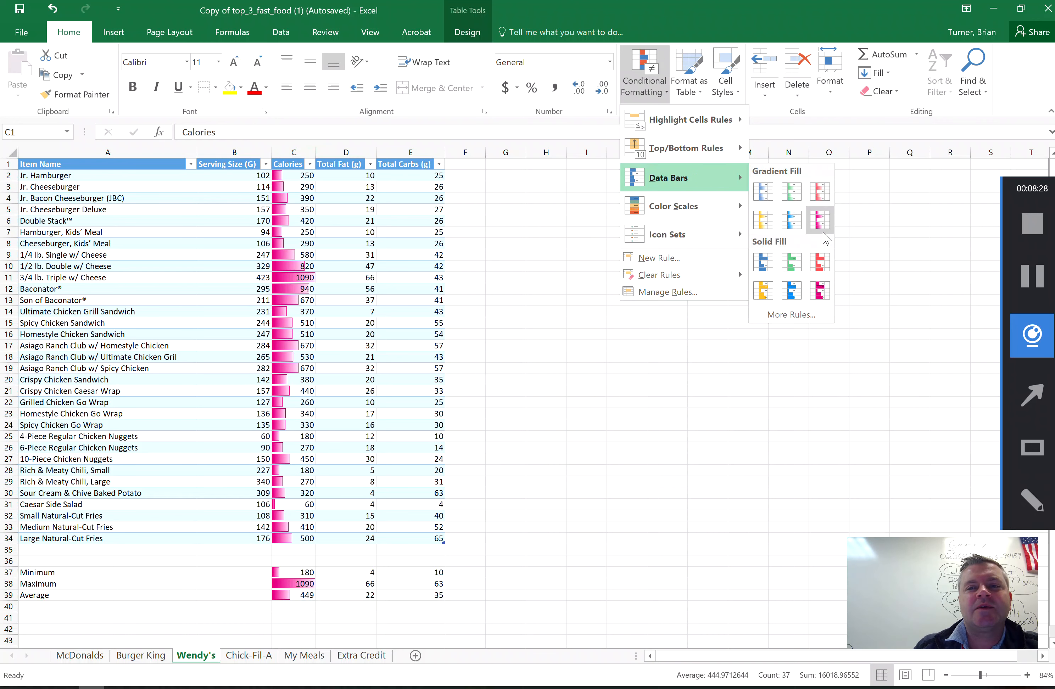
pyautogui.click(791, 264)
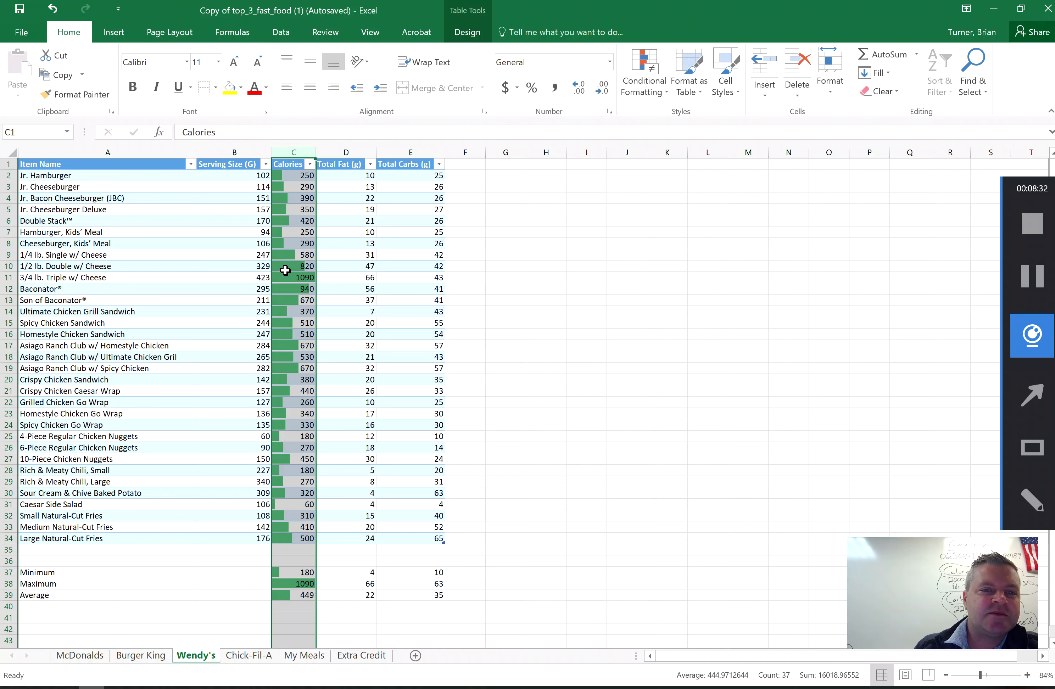
pyautogui.click(295, 277)
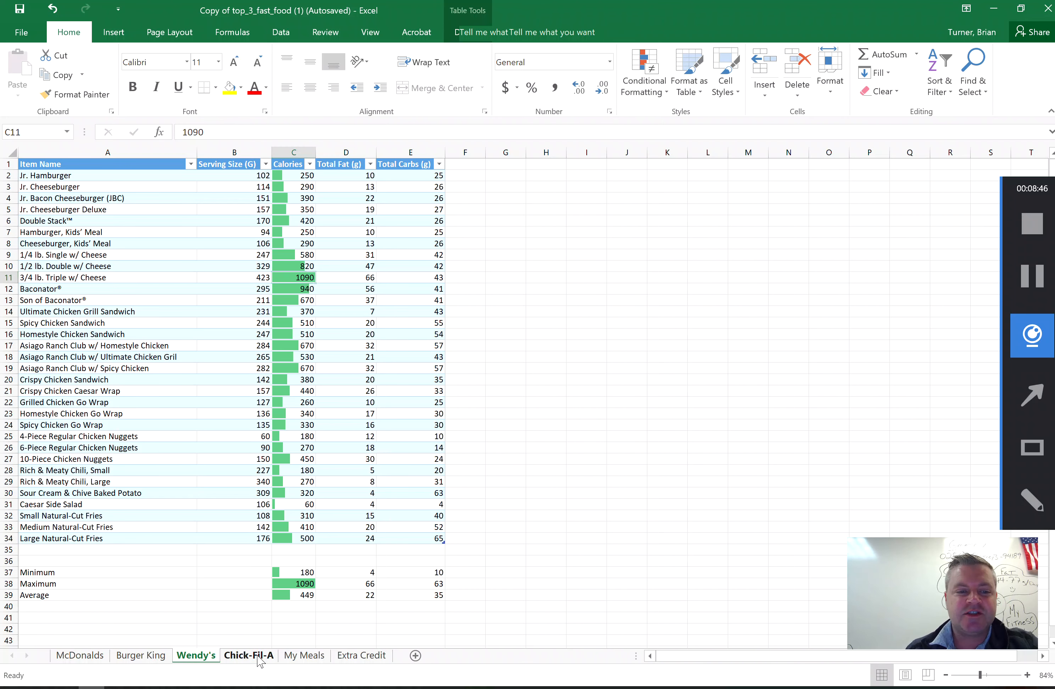
# Step: Convert the Chick-Fil-A sheet's menu data in A1:D51 into a table with headers
pyautogui.click(258, 656)
pyautogui.click(200, 380)
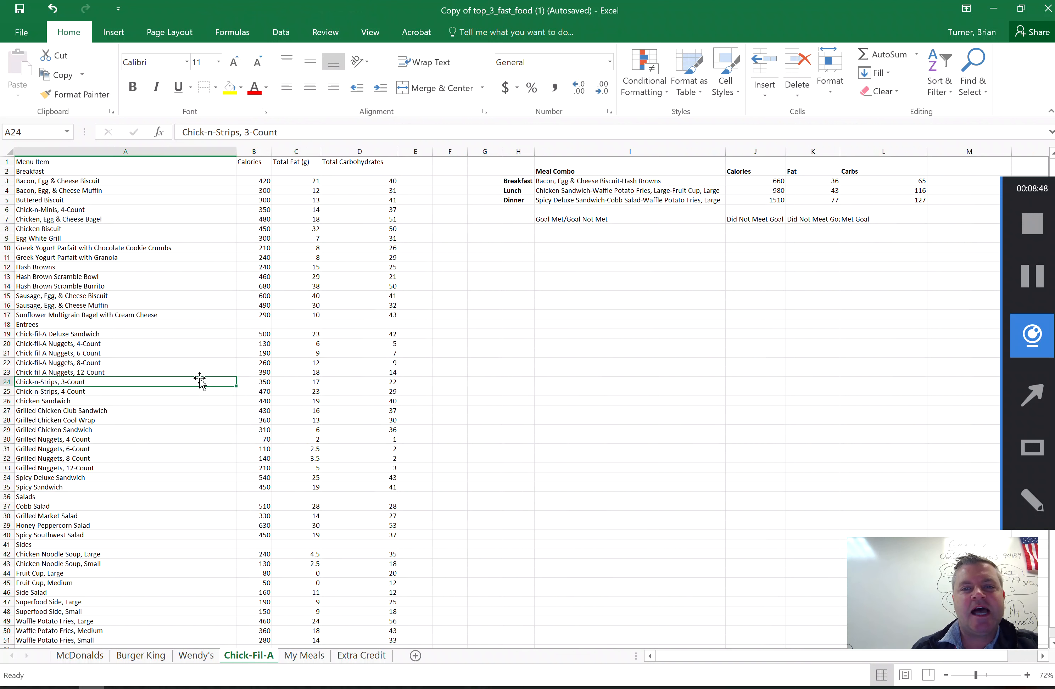
pyautogui.click(222, 295)
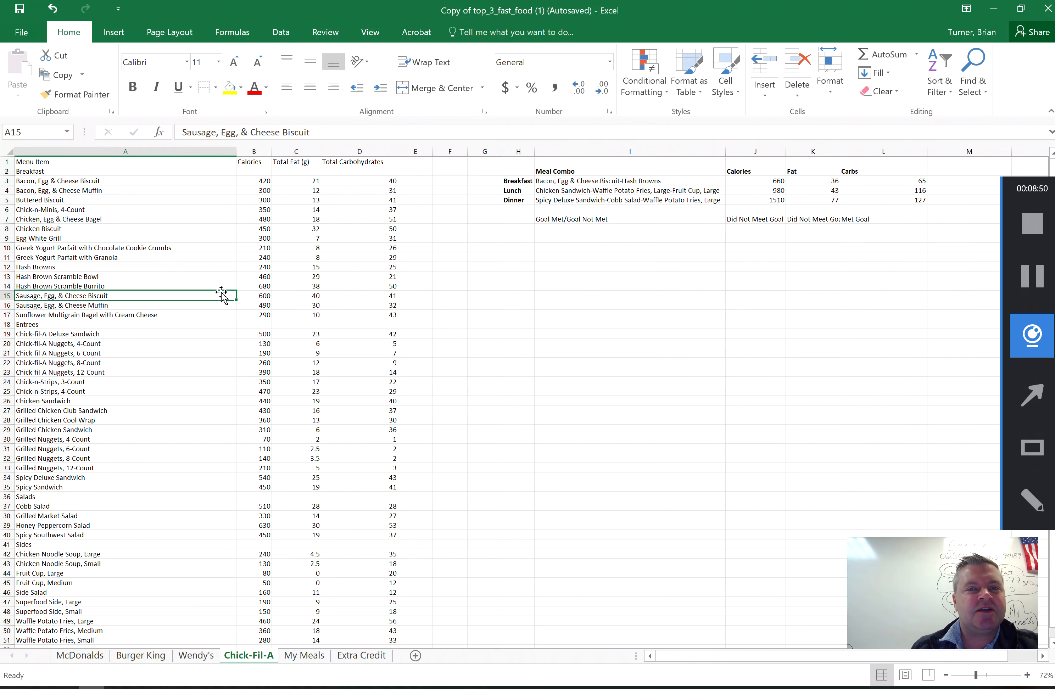
pyautogui.click(585, 179)
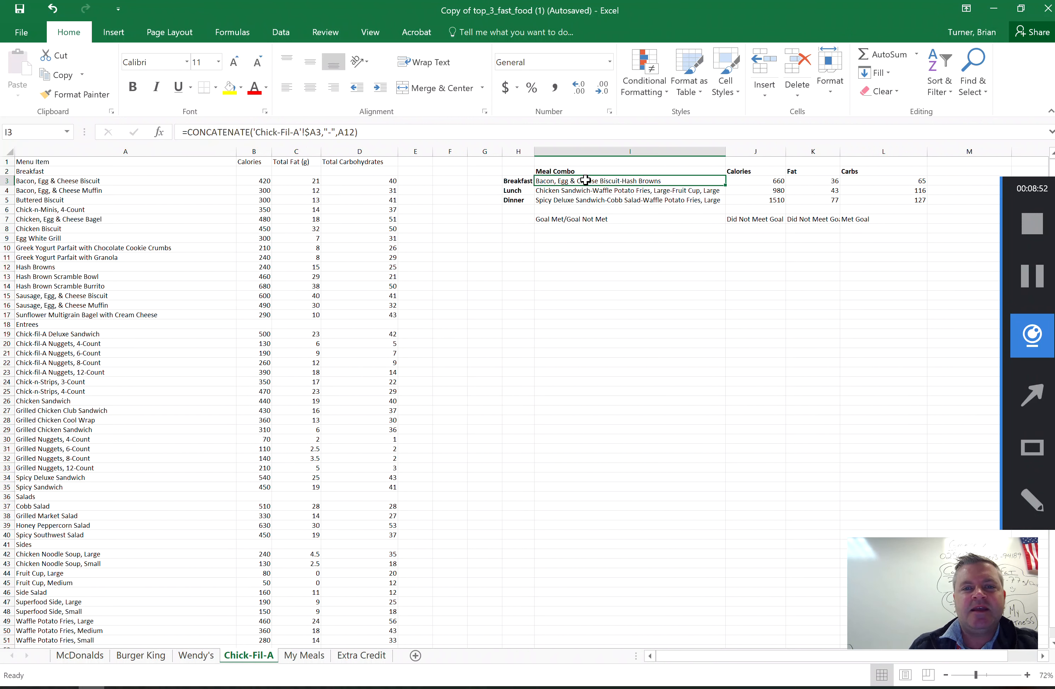
pyautogui.click(136, 268)
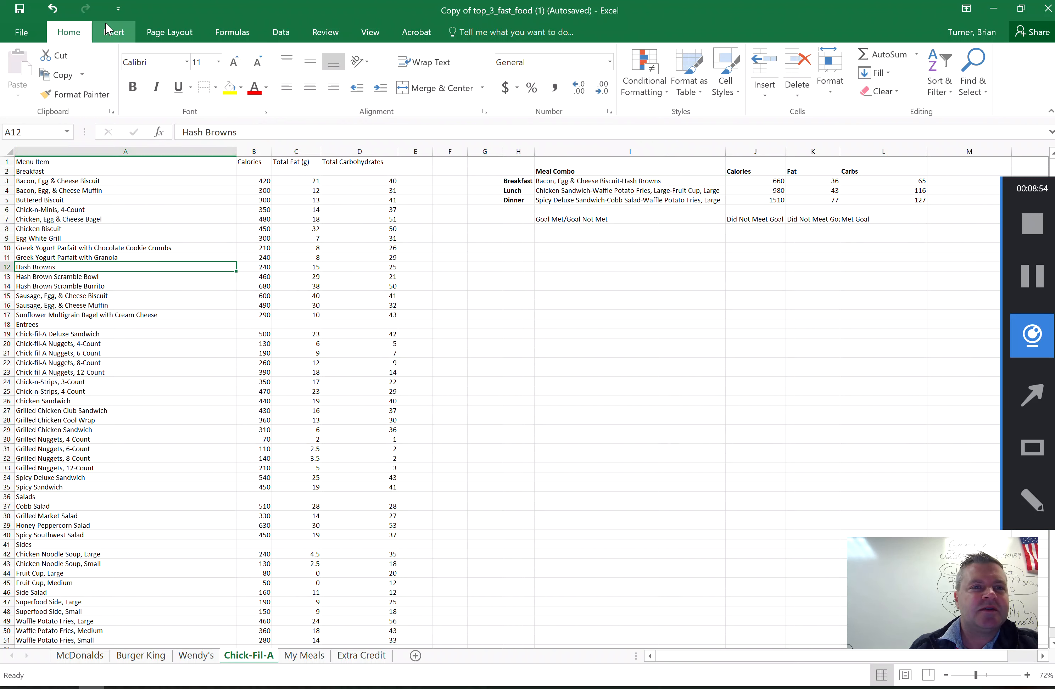
pyautogui.click(113, 32)
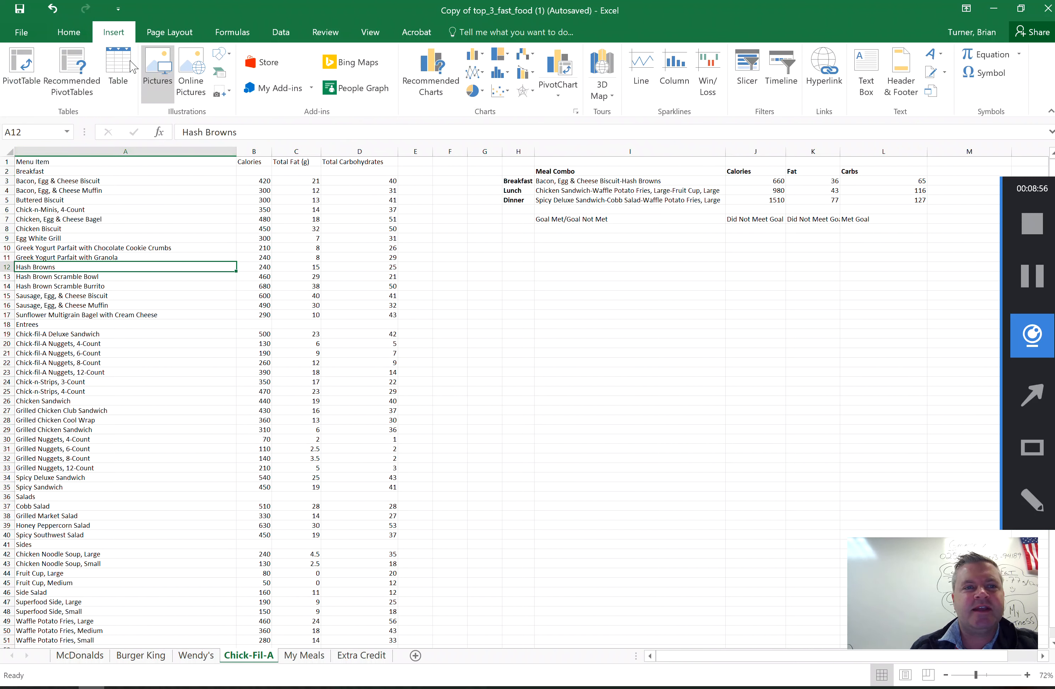
pyautogui.click(118, 69)
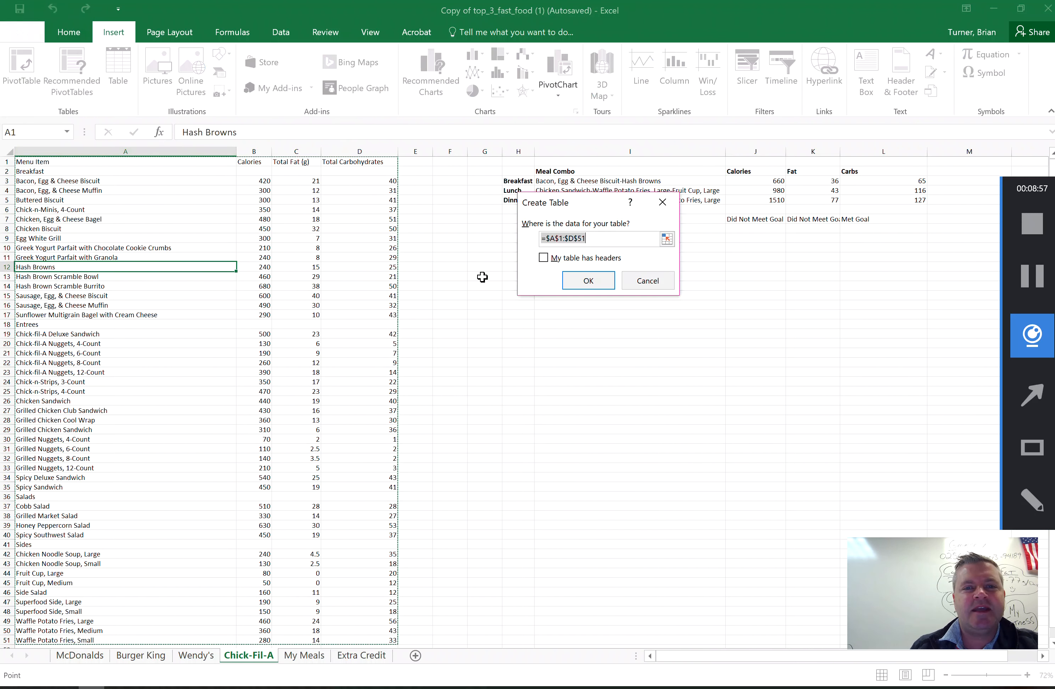
pyautogui.click(543, 259)
pyautogui.click(587, 281)
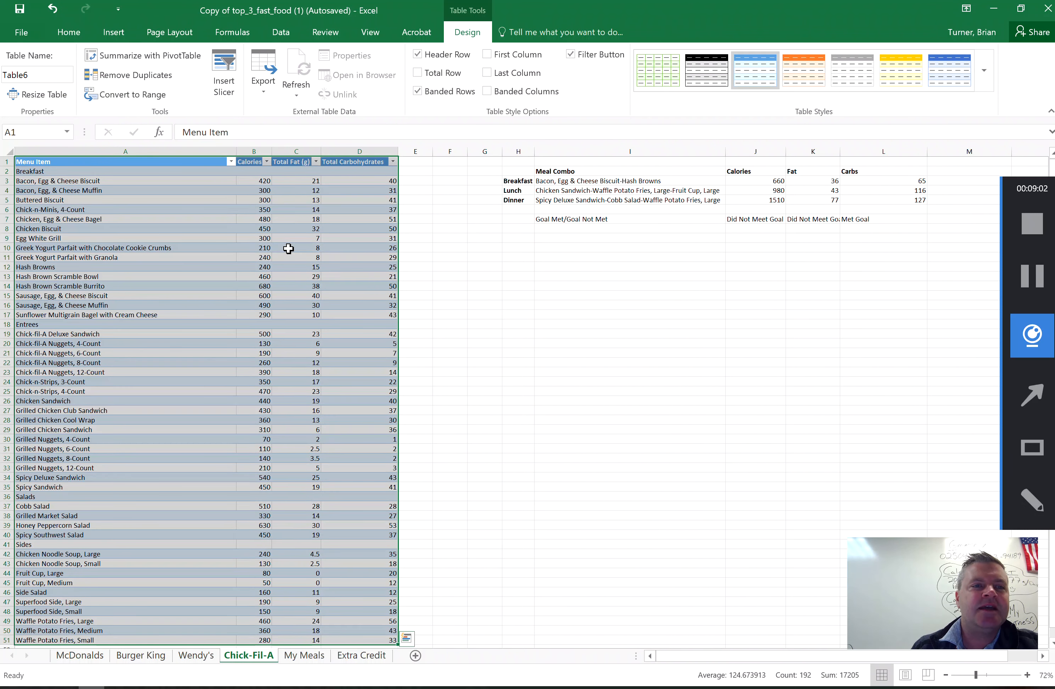
# Step: Name the Chick-Fil-A sheet's table "ChikFilA"
pyautogui.click(60, 73)
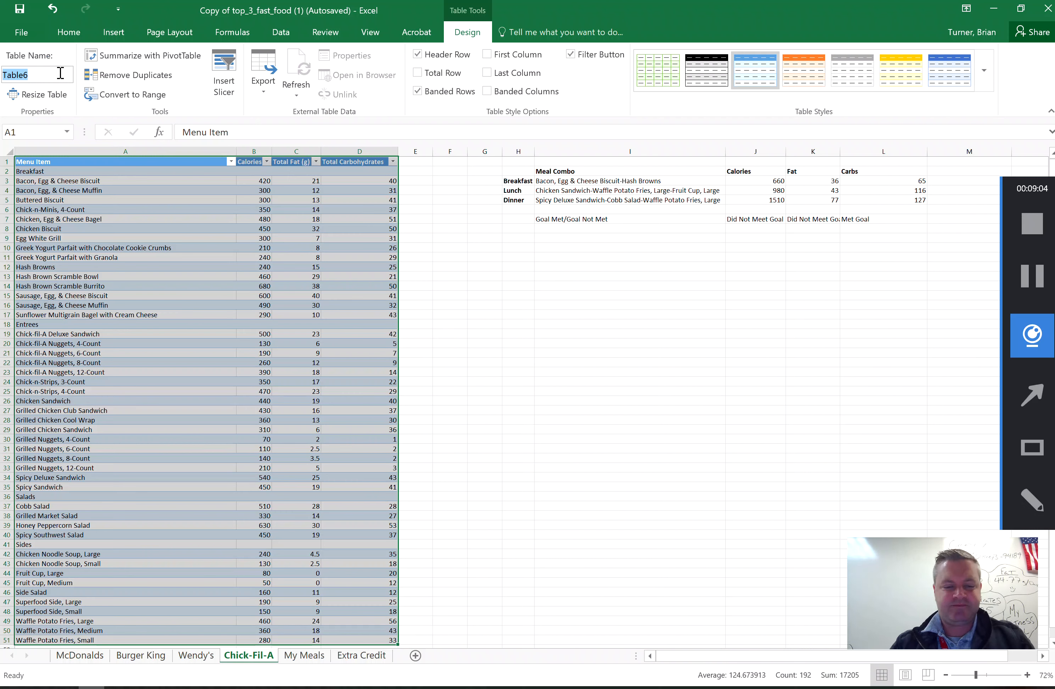
pyautogui.write('ChikFilA')
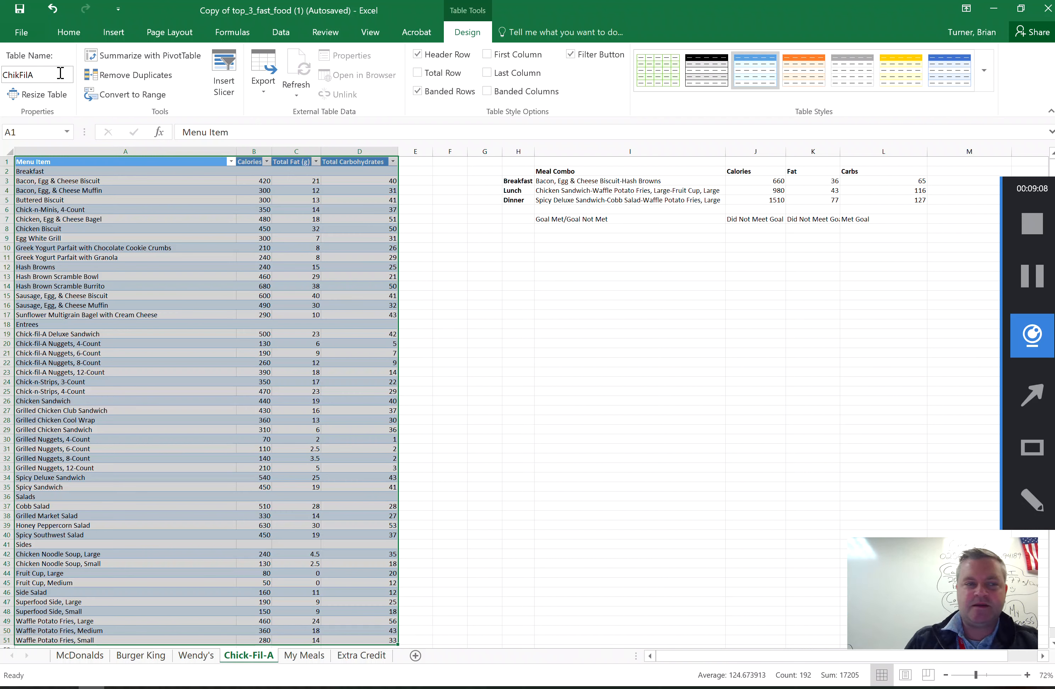
pyautogui.click(108, 208)
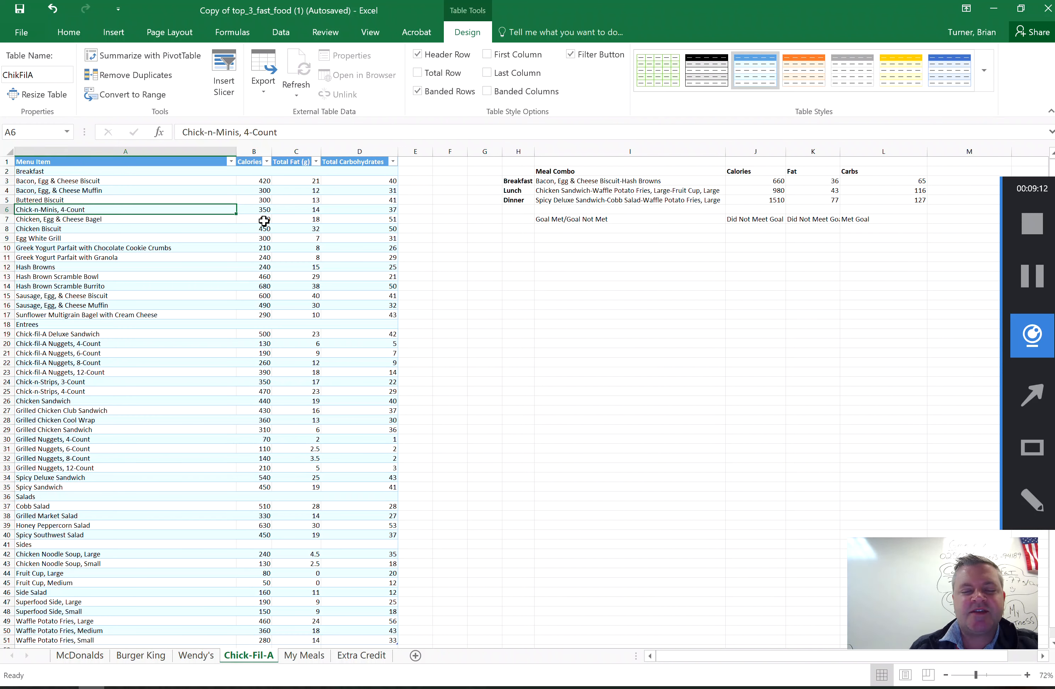
pyautogui.click(317, 238)
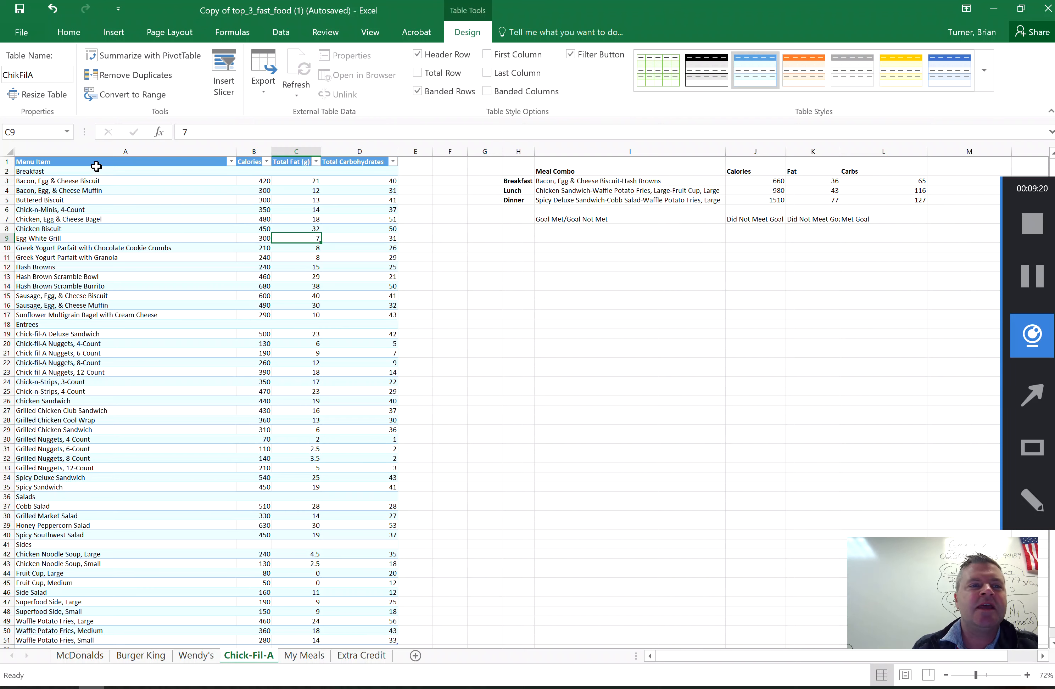
# Step: Check the workbook's defined names by jumping to the McDonalds table and back to the ChikFilA table
pyautogui.click(67, 132)
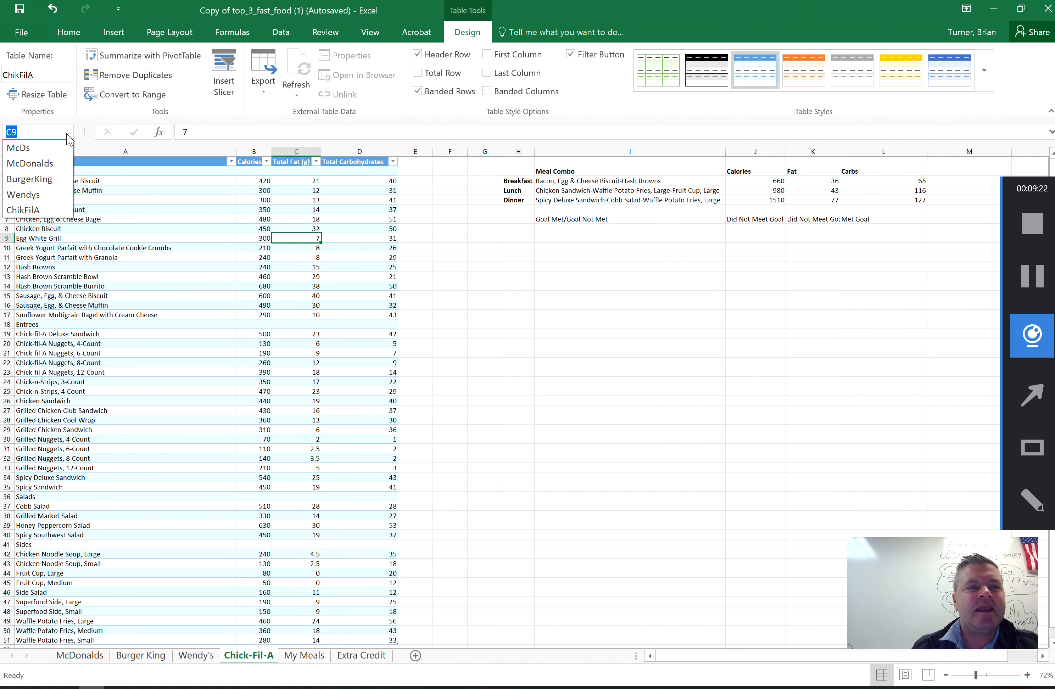
pyautogui.click(49, 164)
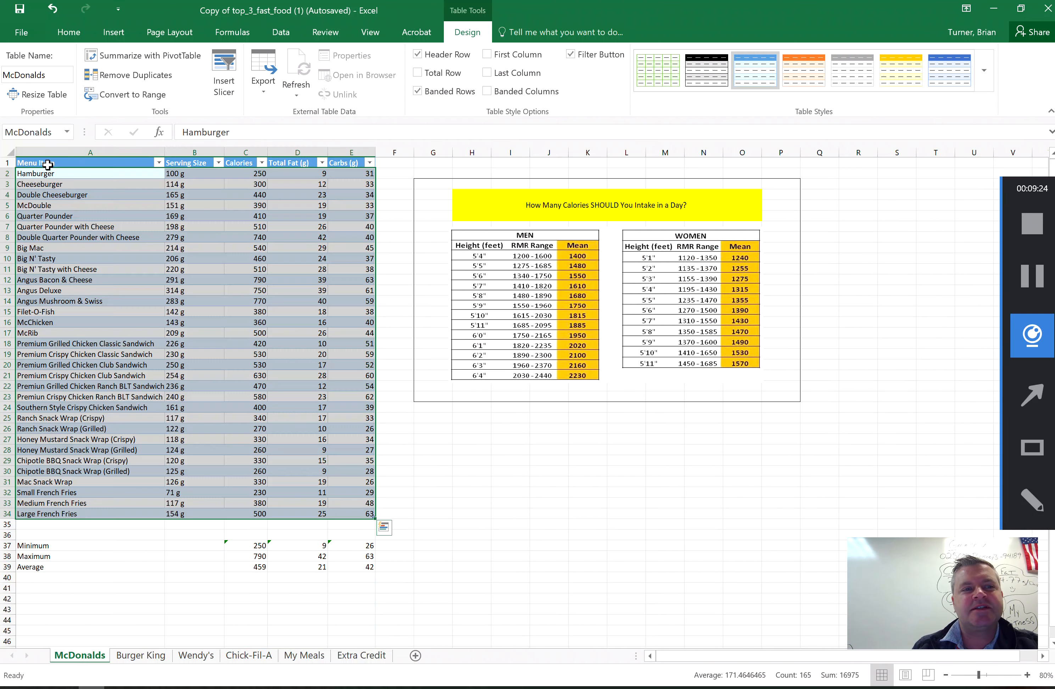
pyautogui.click(69, 131)
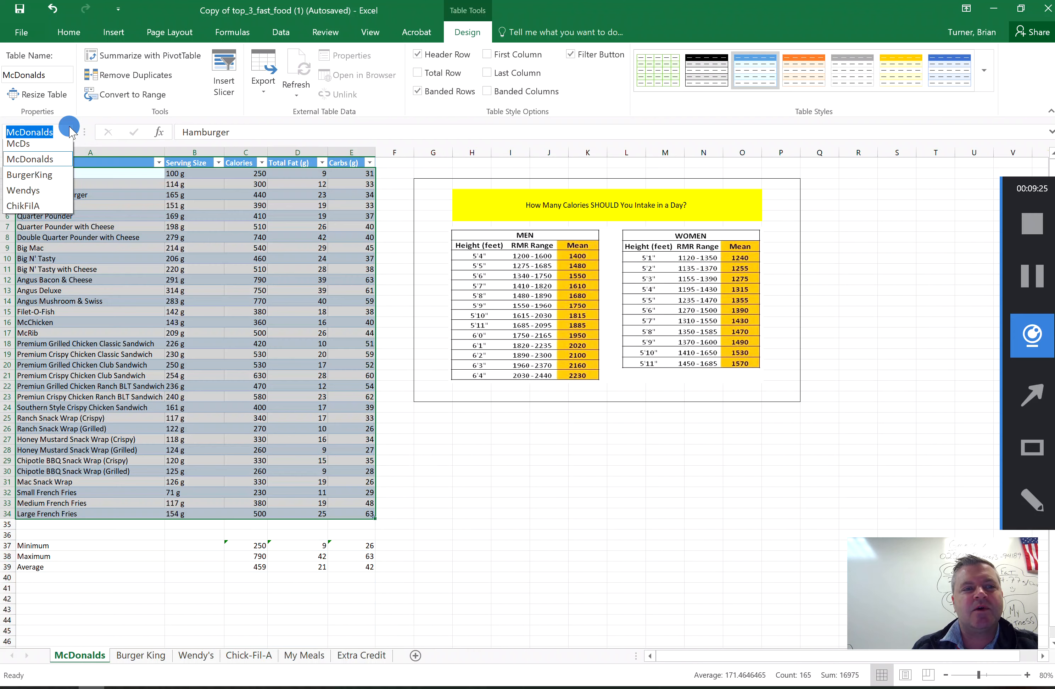
pyautogui.click(53, 206)
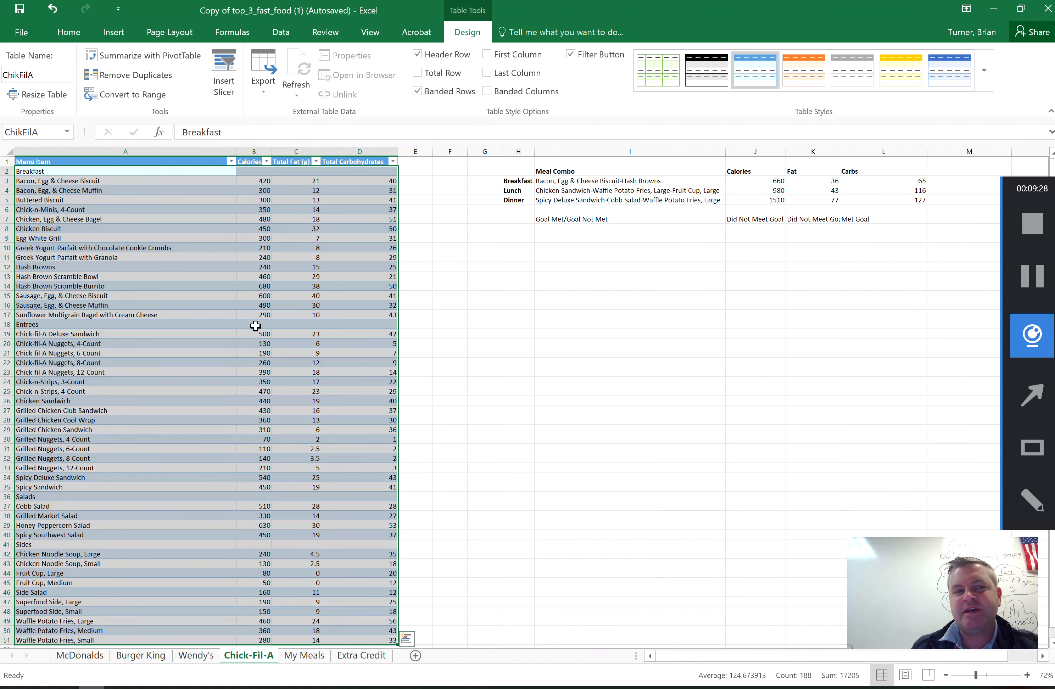
pyautogui.click(66, 131)
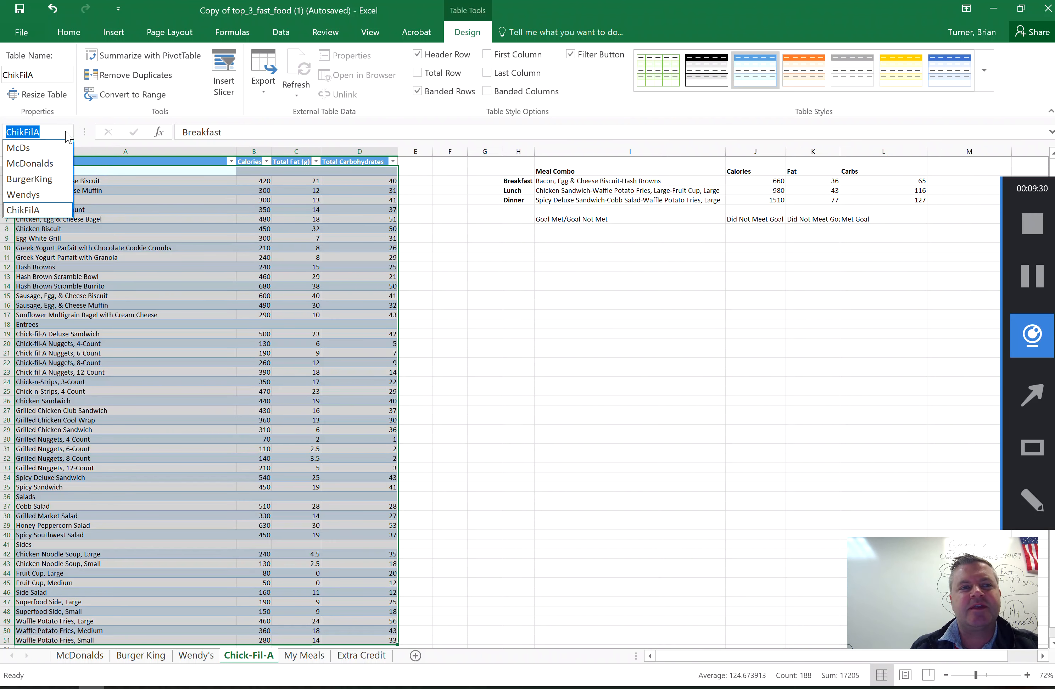
pyautogui.click(66, 131)
pyautogui.click(316, 392)
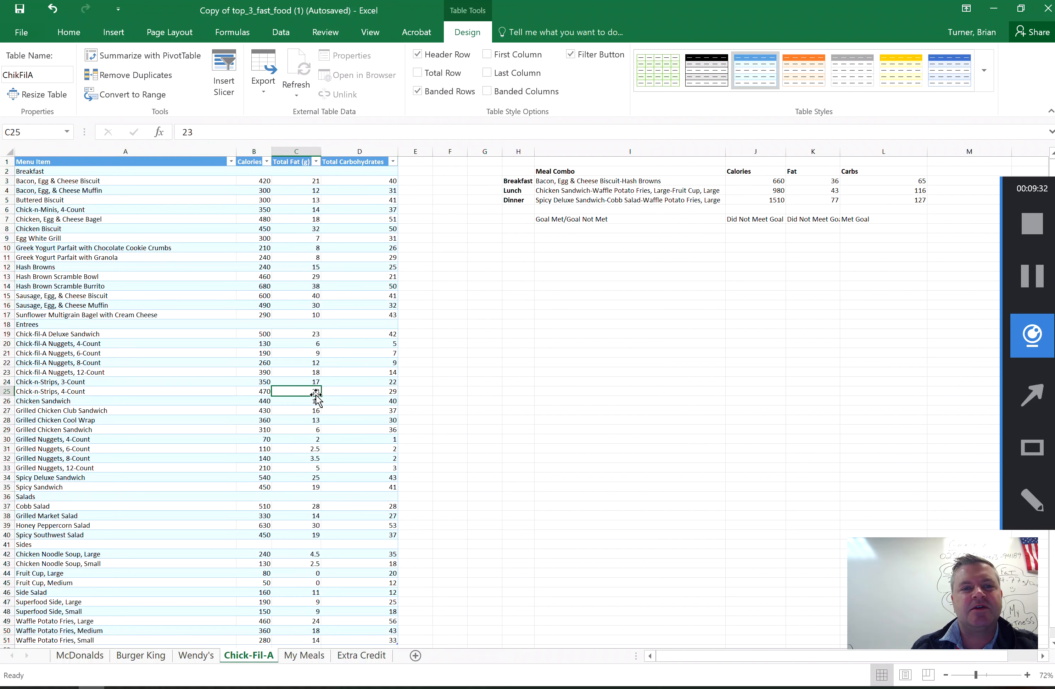
pyautogui.click(311, 249)
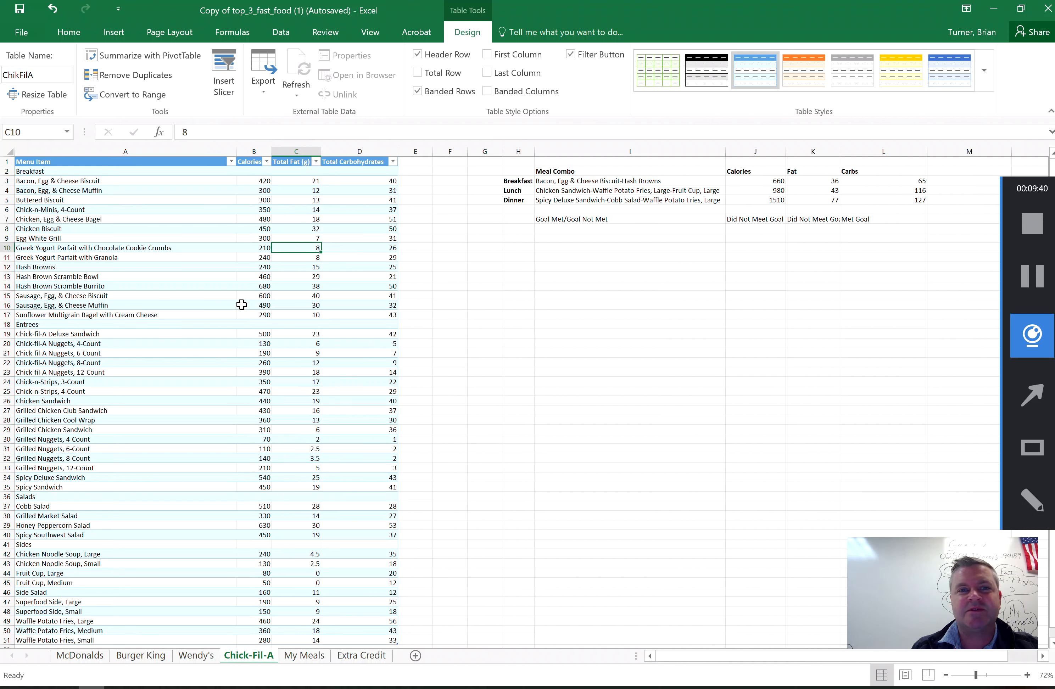
pyautogui.click(66, 132)
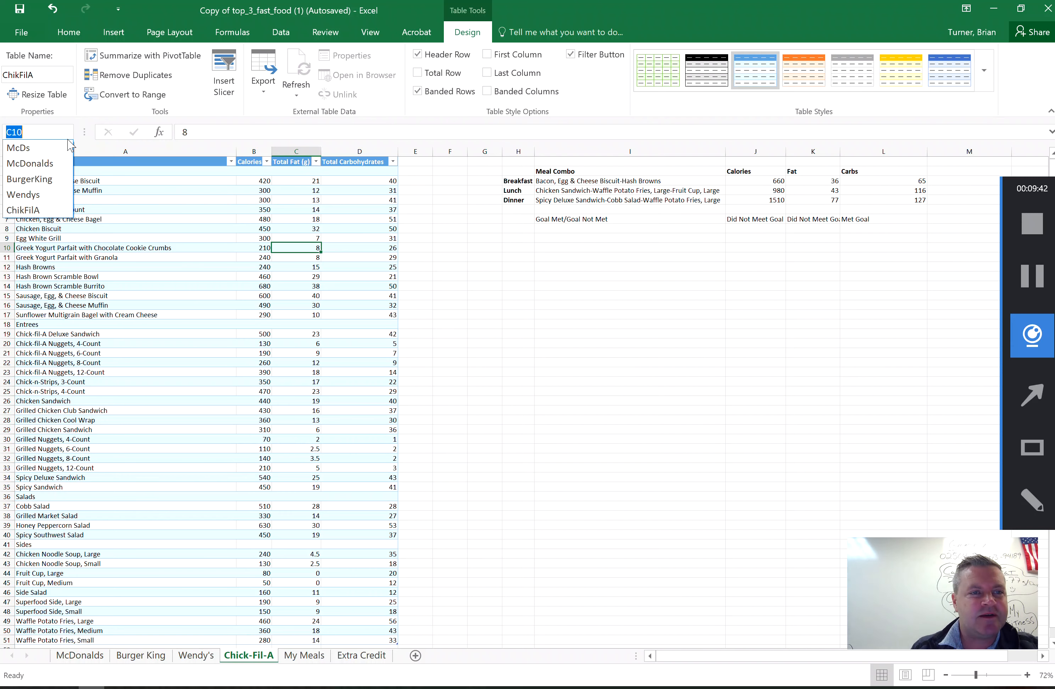
pyautogui.click(68, 140)
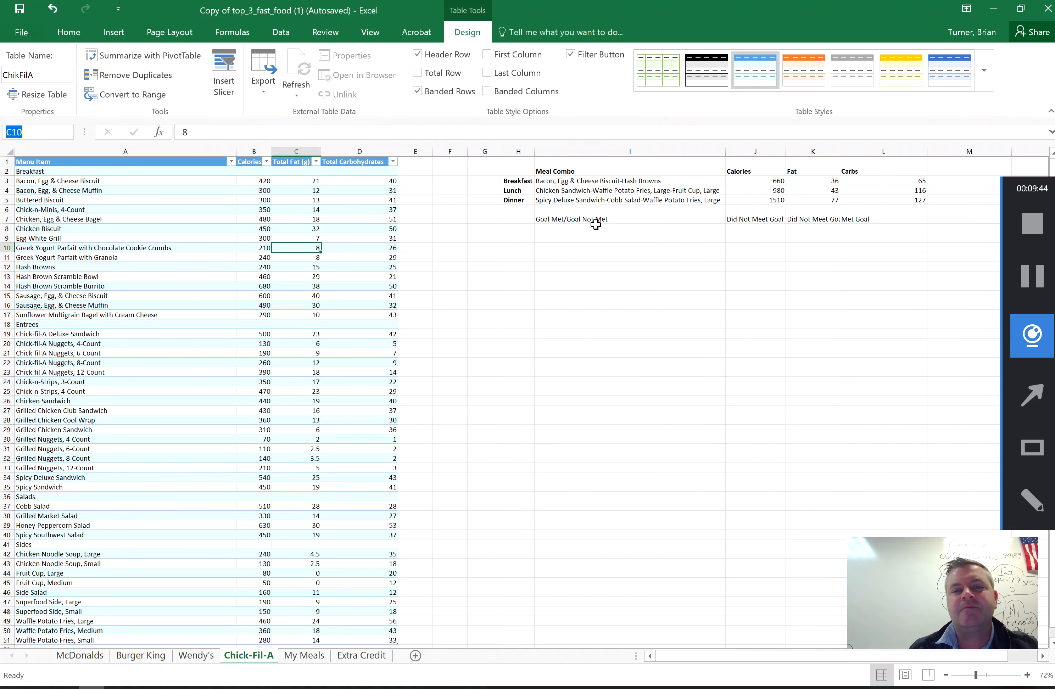
# Step: Clear the existing Breakfast meal combo formula from cell I3
pyautogui.click(616, 181)
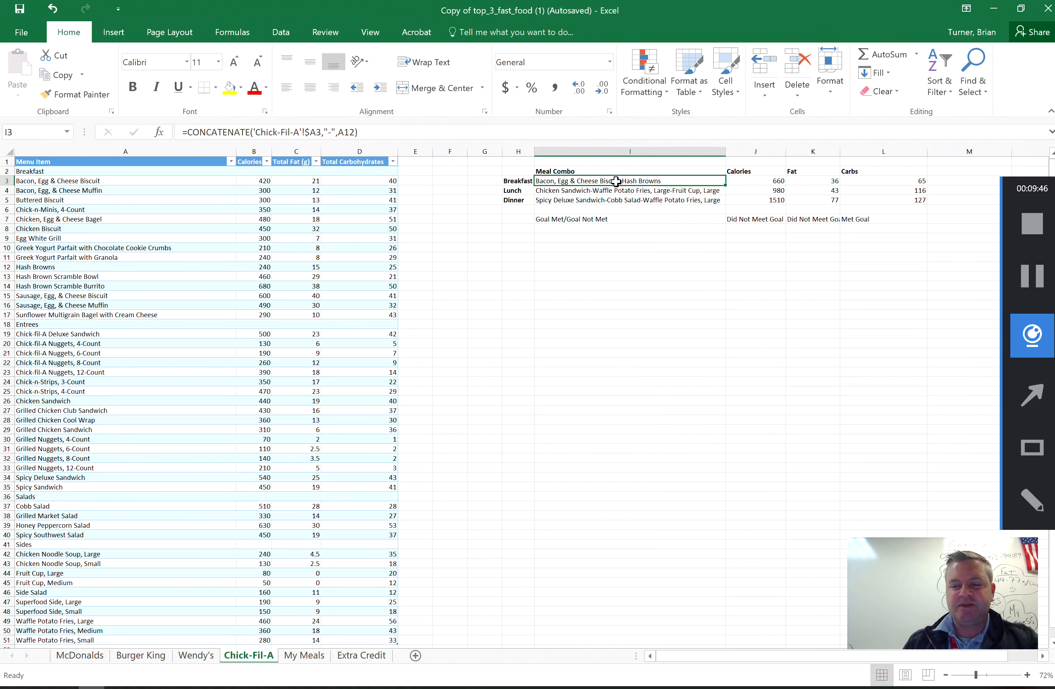
pyautogui.press('Delete')
pyautogui.click(626, 285)
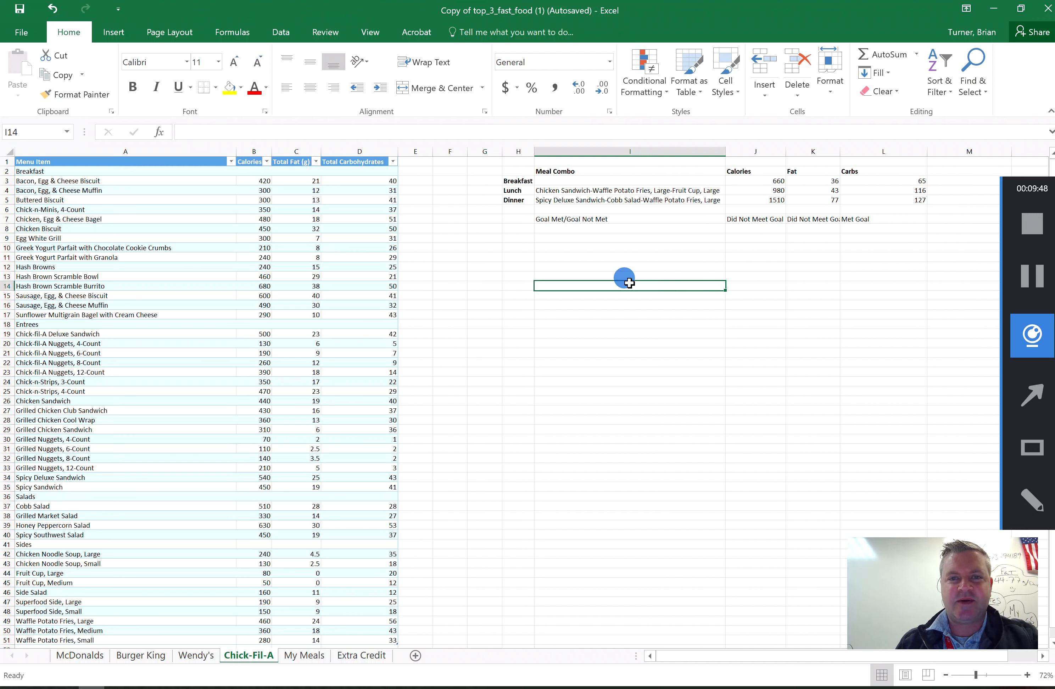
# Step: Insert a CONCATENATE function in I3 joining the A3 menu item, "-" and the Hash Browns item in A12
pyautogui.click(583, 181)
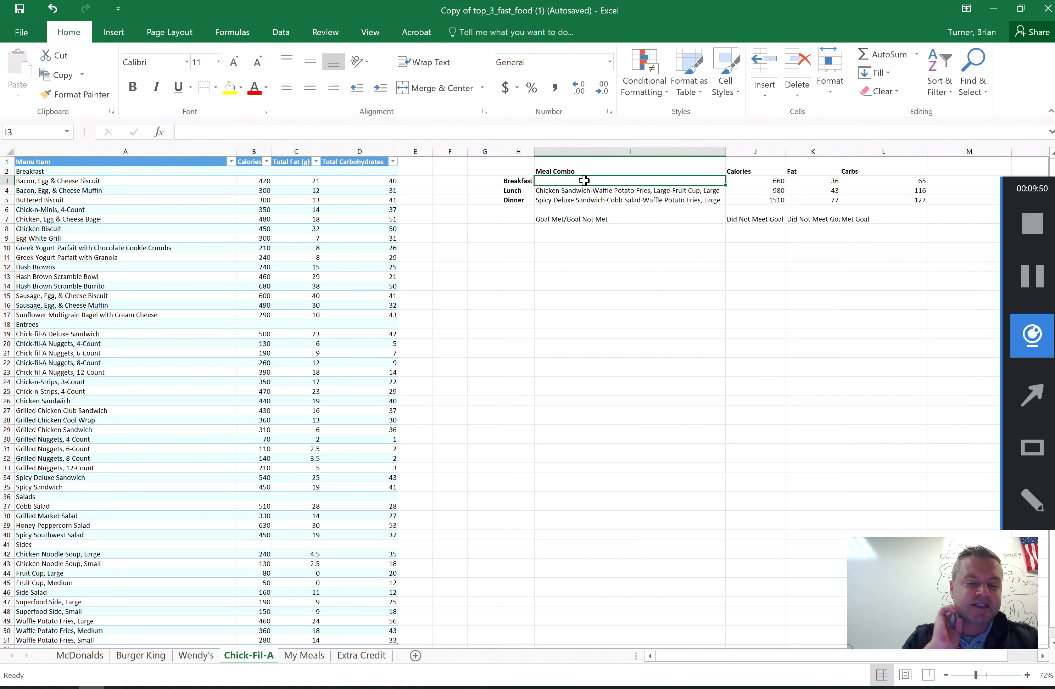
pyautogui.click(223, 32)
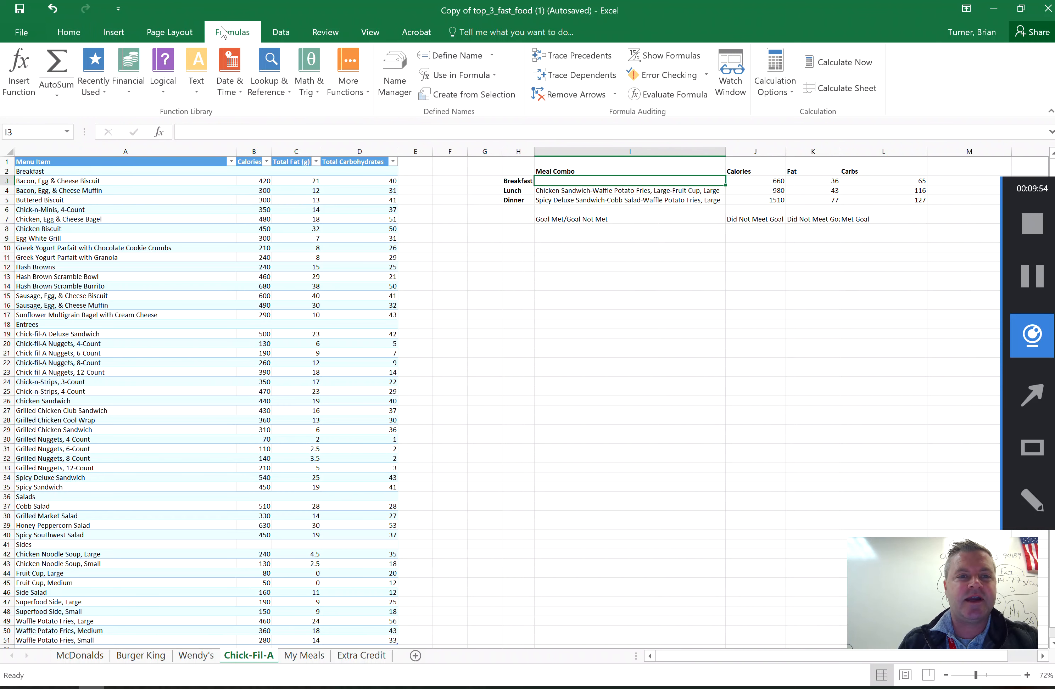
pyautogui.click(200, 92)
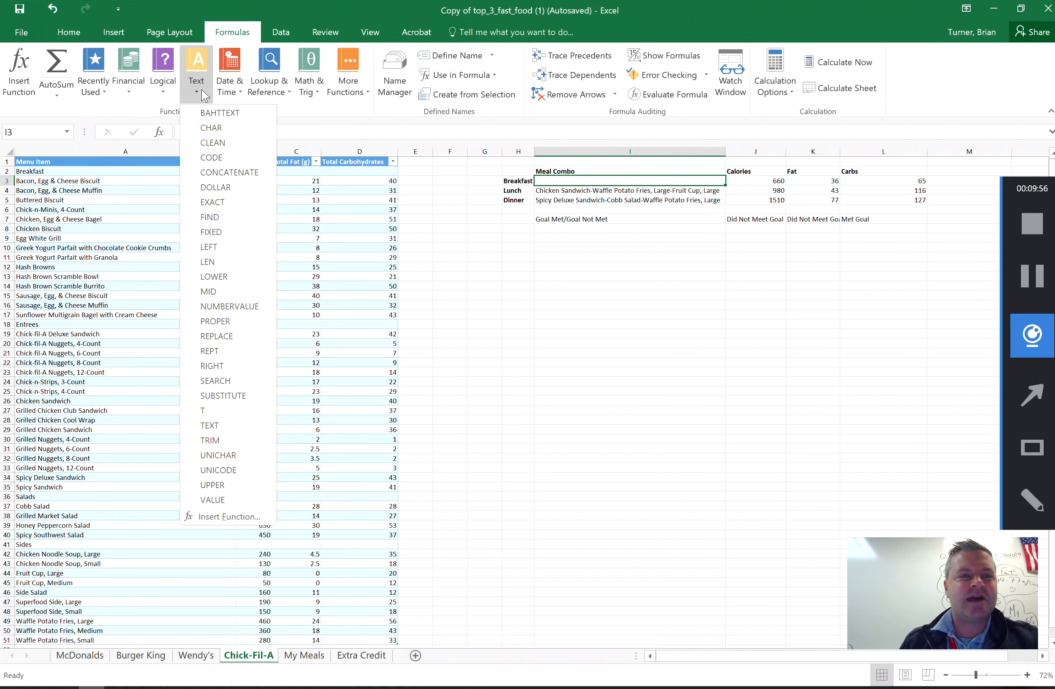
pyautogui.click(217, 174)
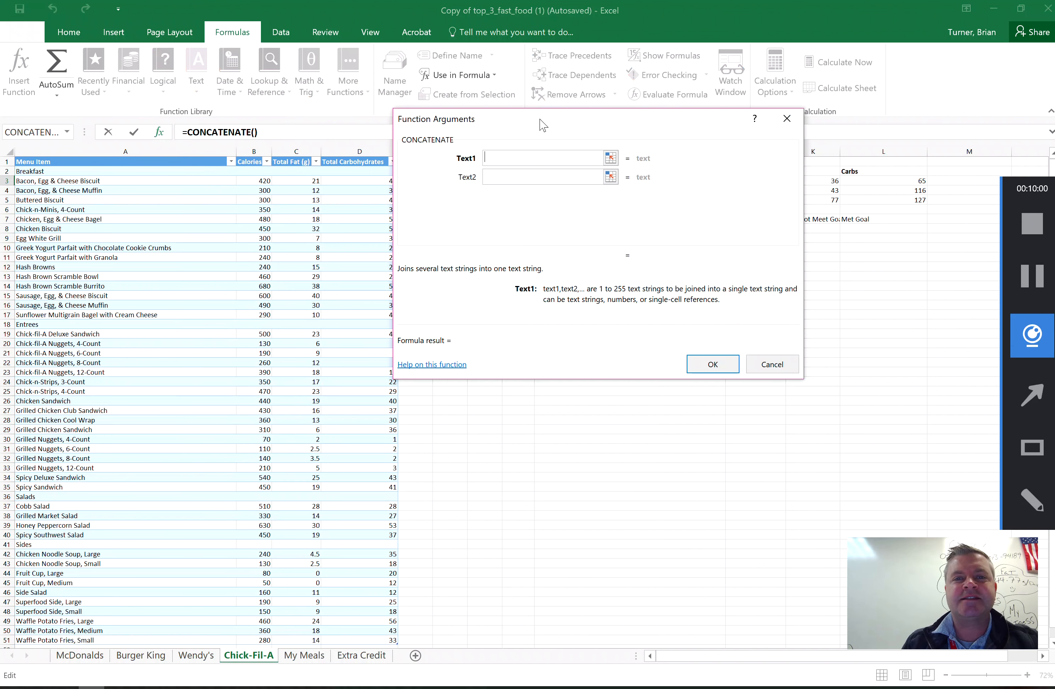
pyautogui.moveTo(543, 126); pyautogui.dragTo(664, 98)
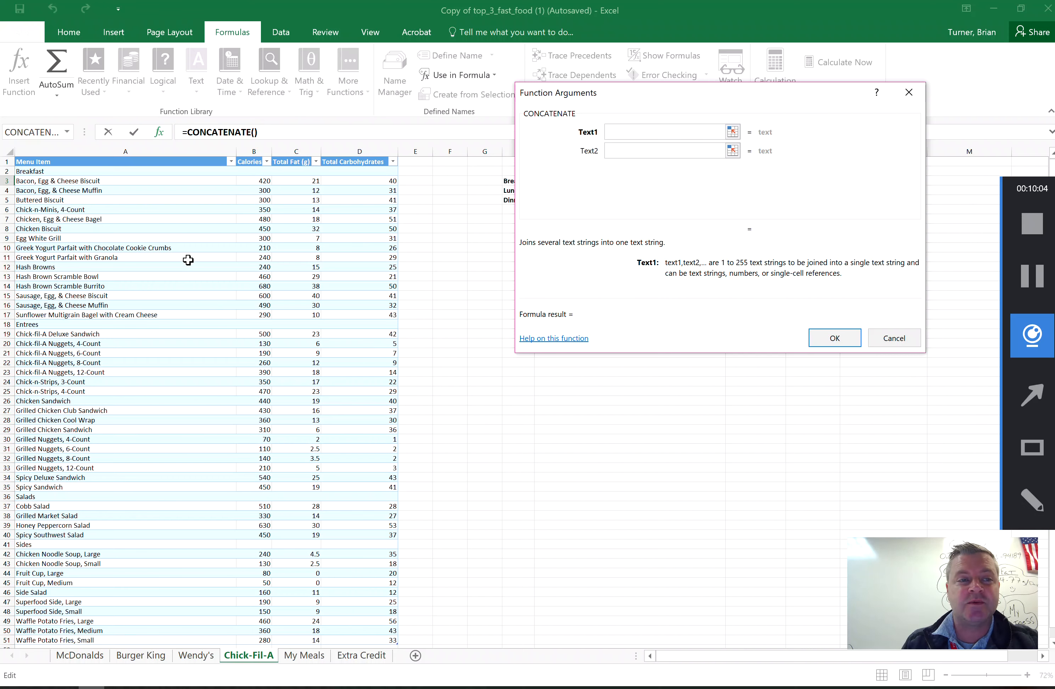
pyautogui.click(132, 184)
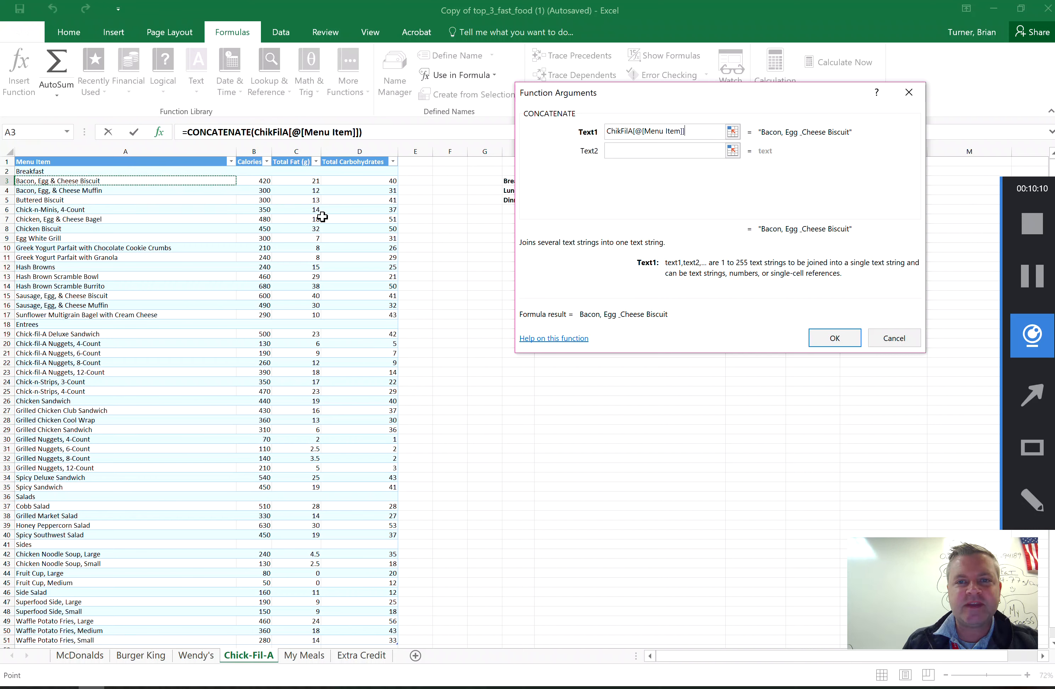
pyautogui.click(642, 149)
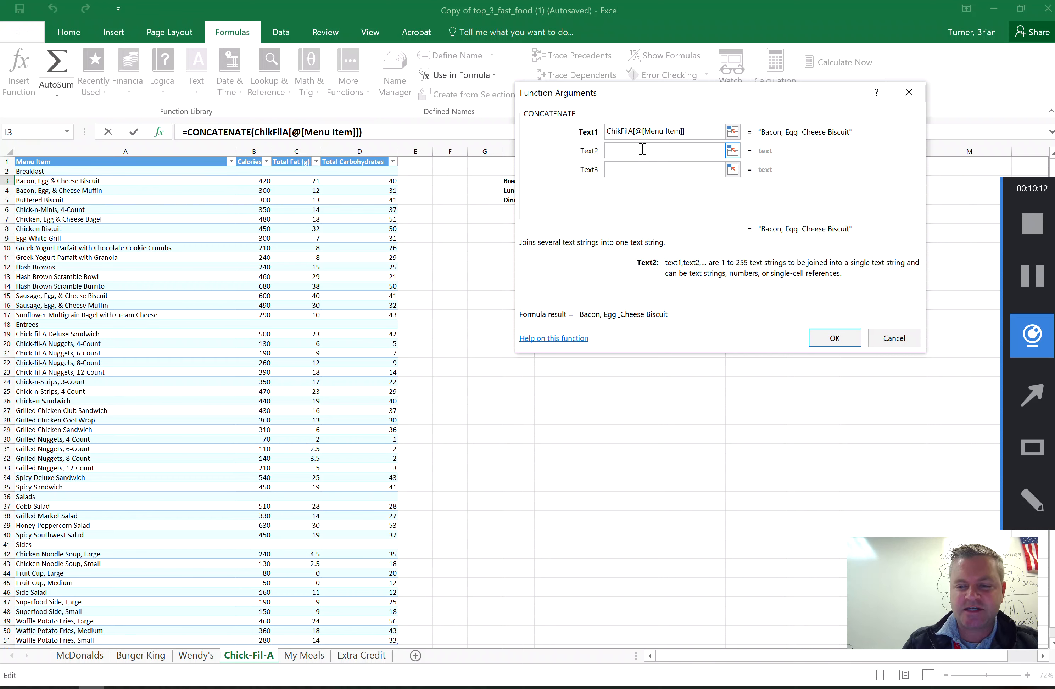
pyautogui.write('"-"')
pyautogui.click(640, 170)
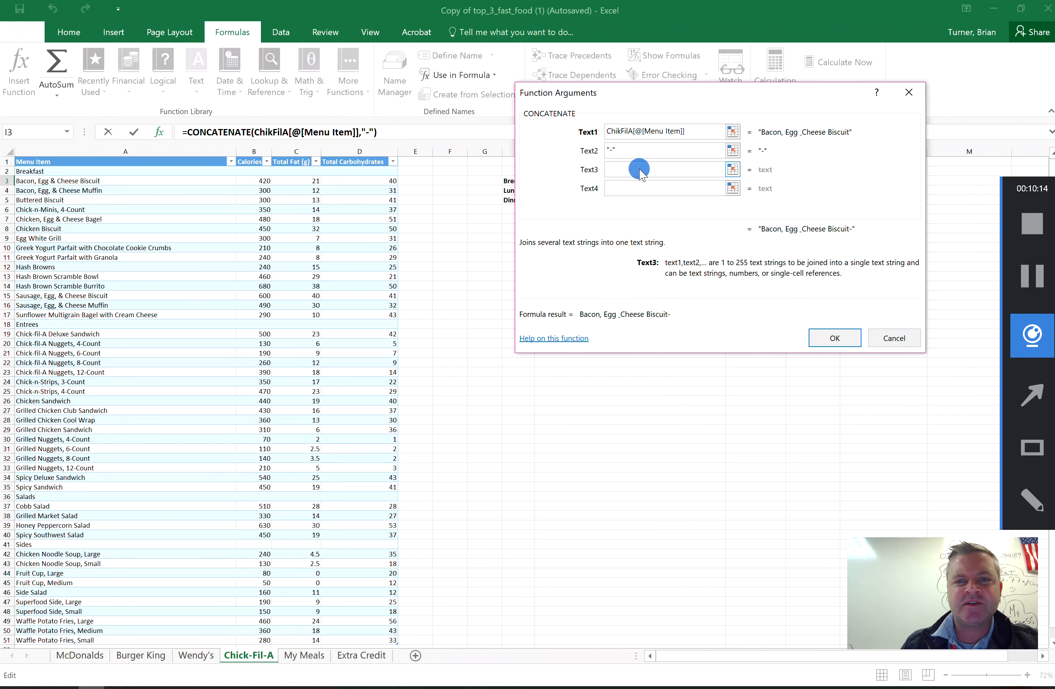
pyautogui.click(62, 267)
pyautogui.click(833, 339)
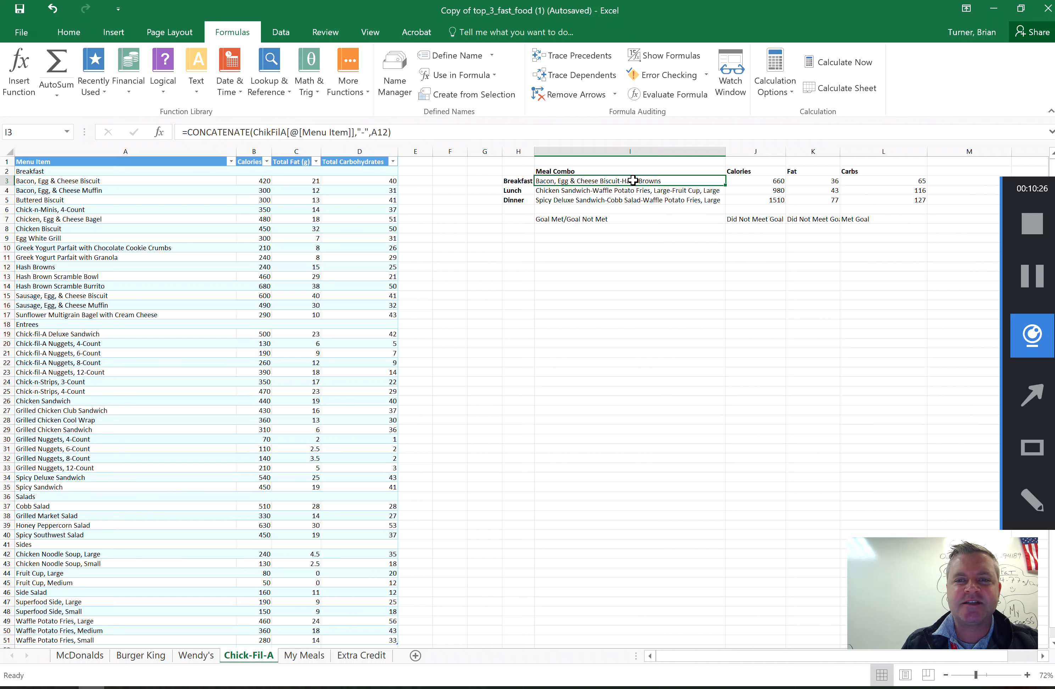
# Step: Replace the Breakfast Calories formula in J3 with the sum of B3 and the Hash Browns calories in B12
pyautogui.click(755, 181)
pyautogui.press('Delete')
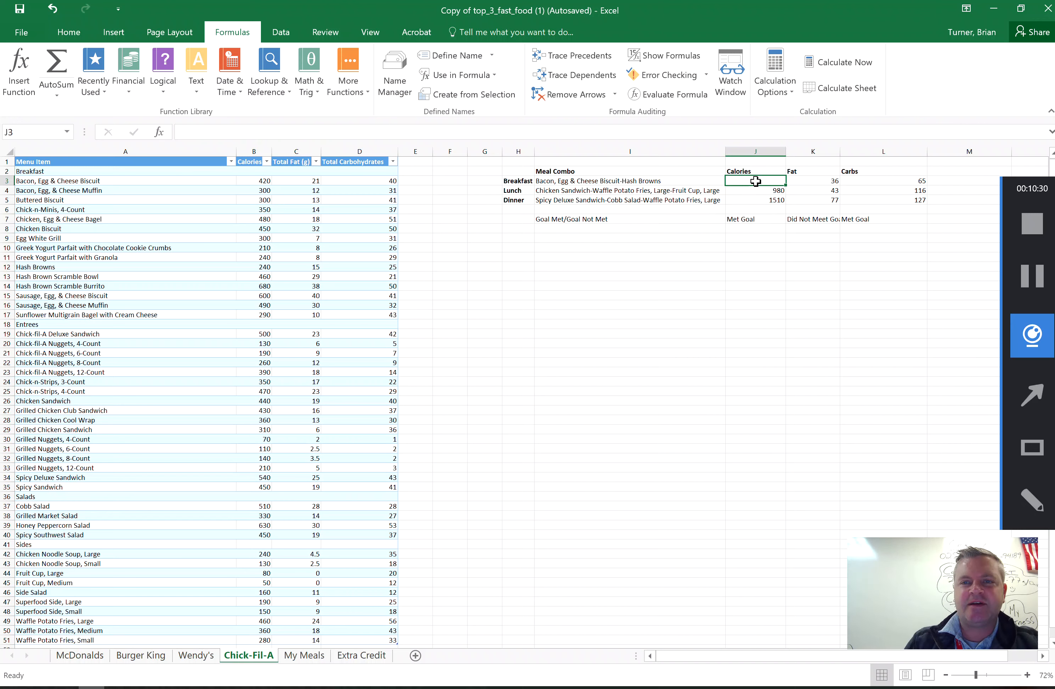
pyautogui.click(770, 326)
pyautogui.click(761, 182)
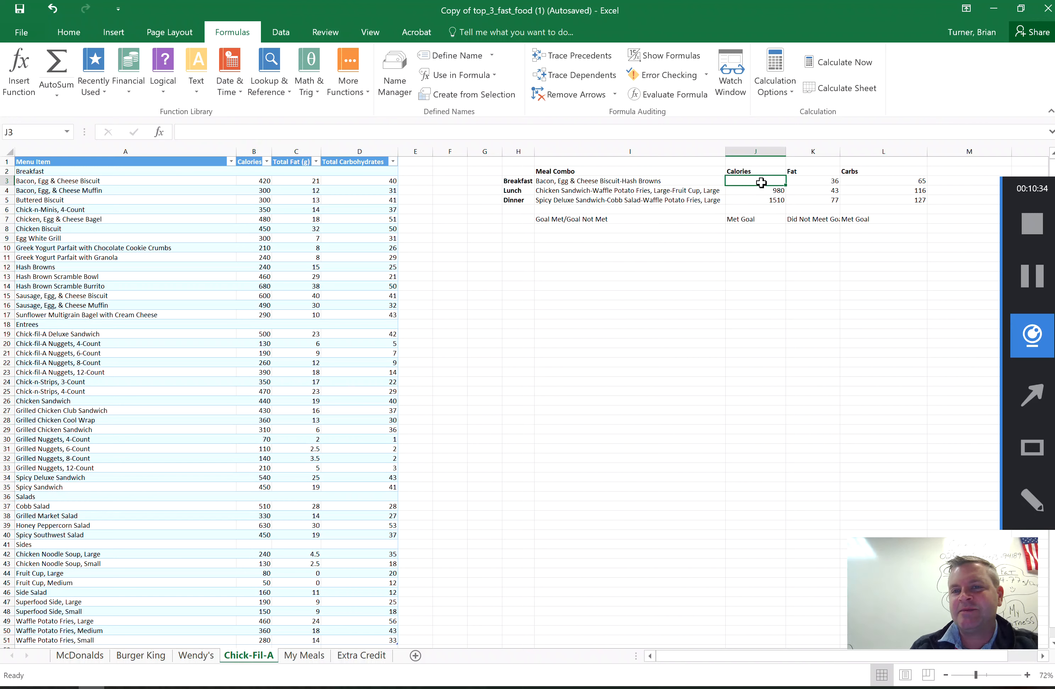
pyautogui.write('=')
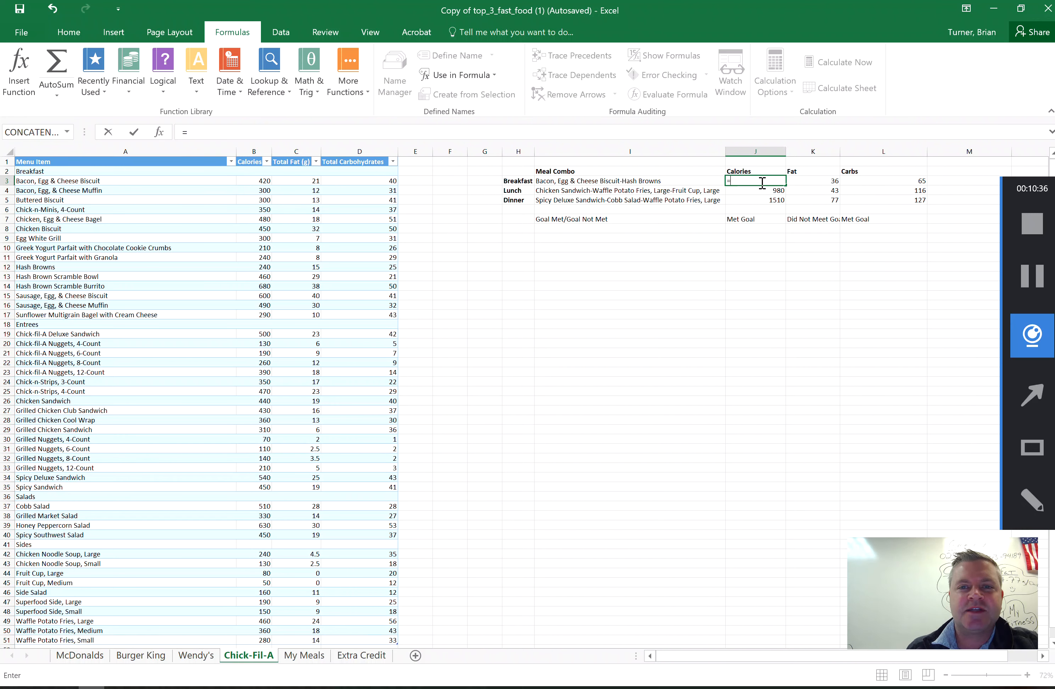
pyautogui.click(260, 182)
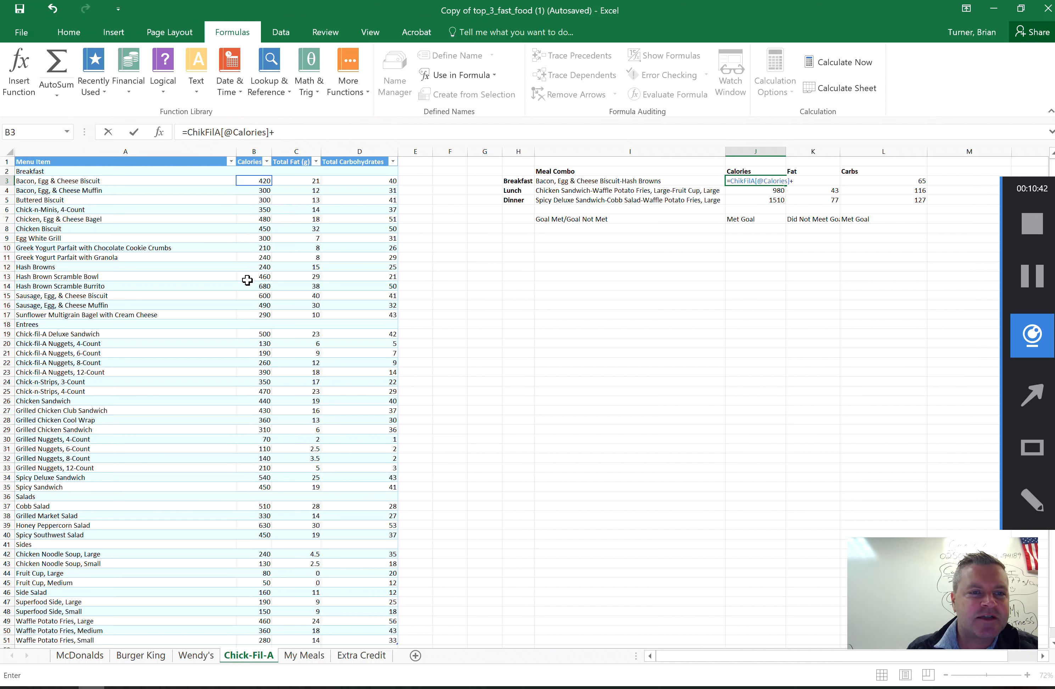
pyautogui.click(259, 267)
pyautogui.press('Return')
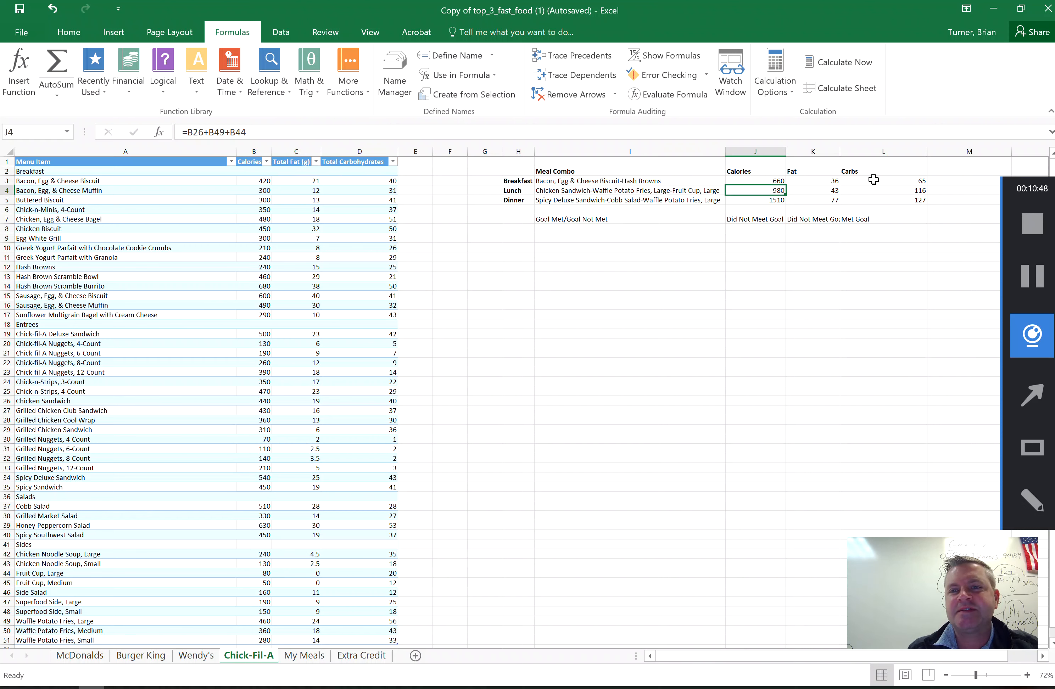
# Step: Copy the J3 formula across to the Fat and Carbs cells K3 and L3, and check the Breakfast and Lunch formulas
pyautogui.click(767, 180)
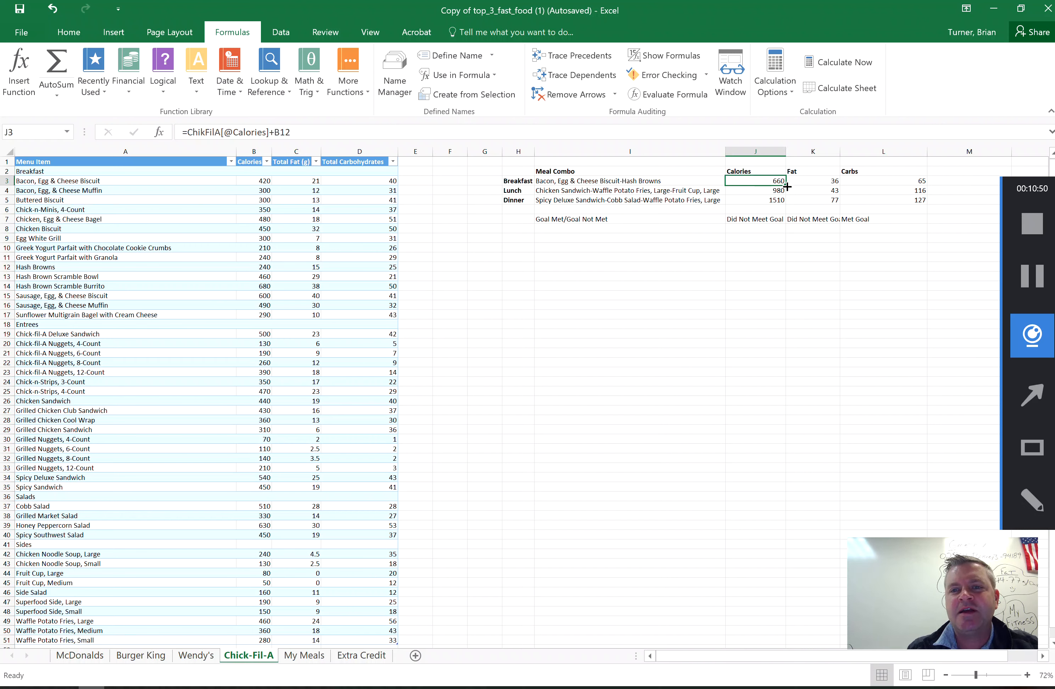
pyautogui.moveTo(787, 187); pyautogui.dragTo(923, 196)
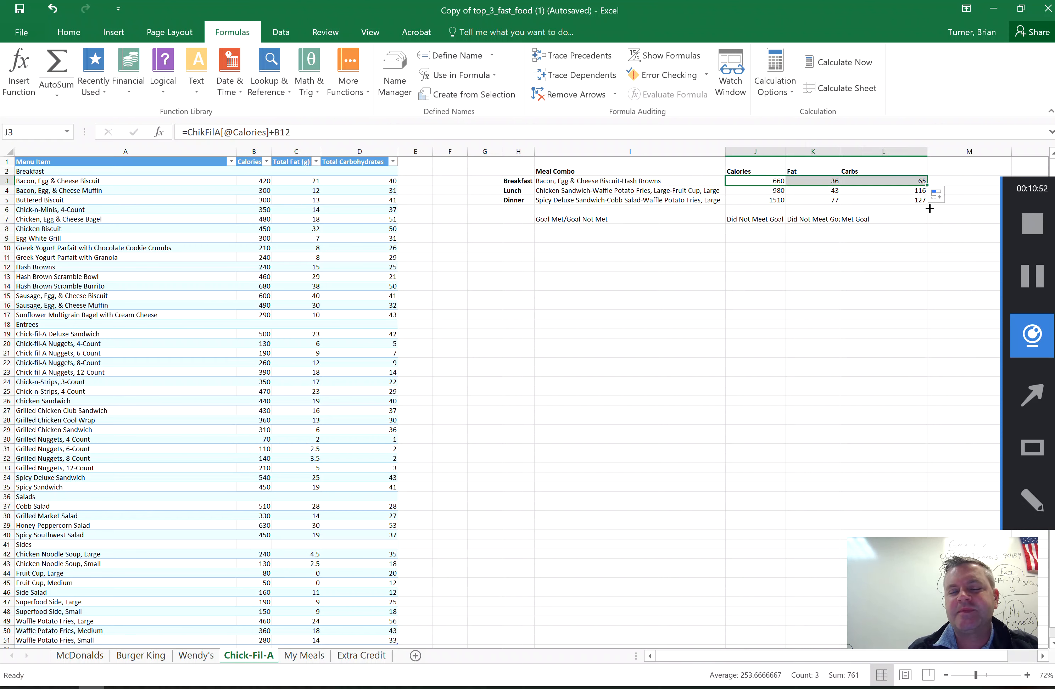
pyautogui.click(826, 181)
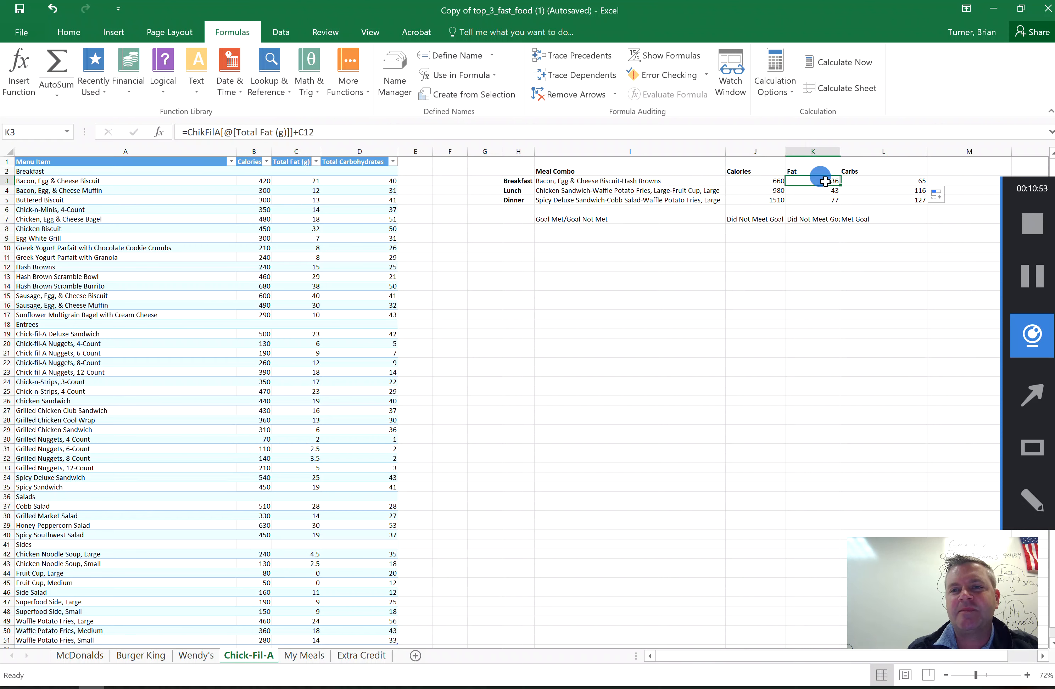
pyautogui.click(888, 182)
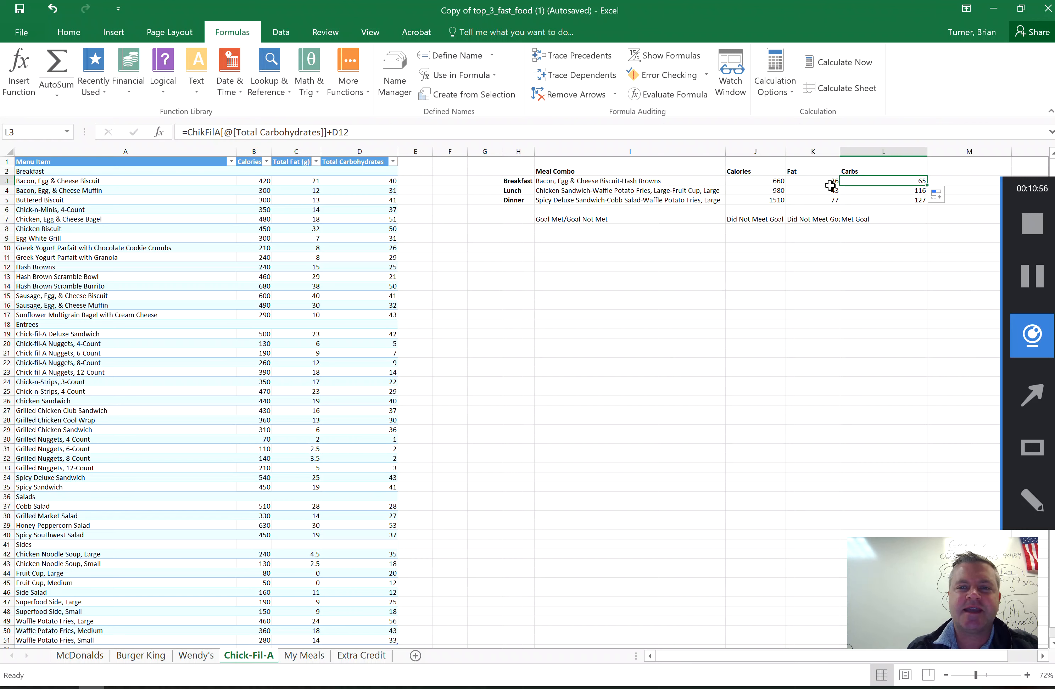
pyautogui.click(807, 182)
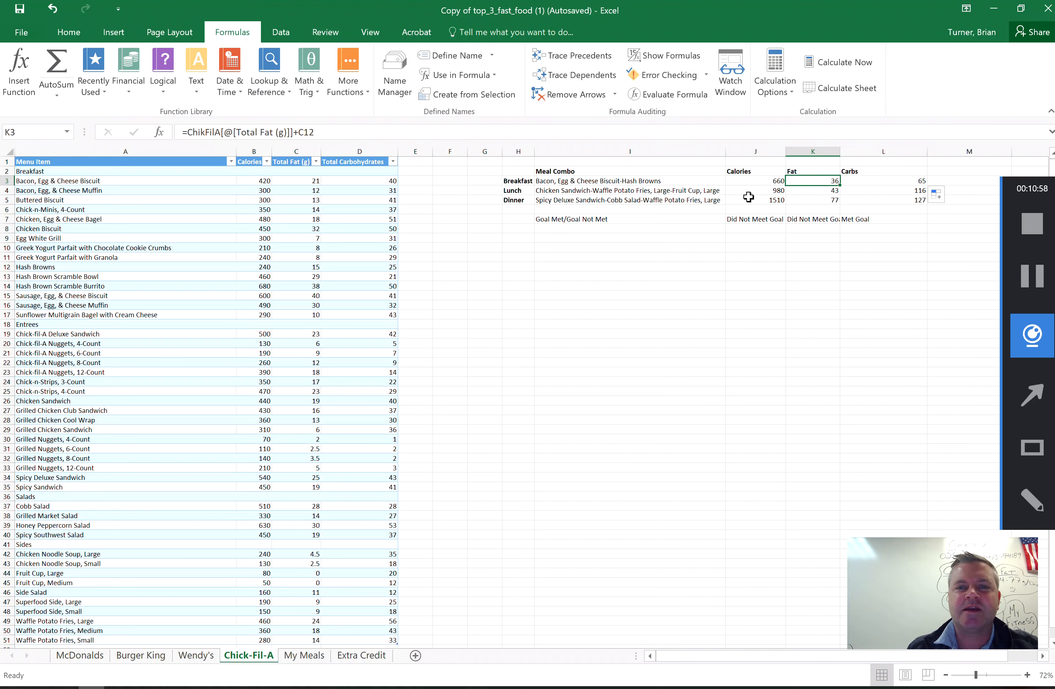
pyautogui.click(667, 191)
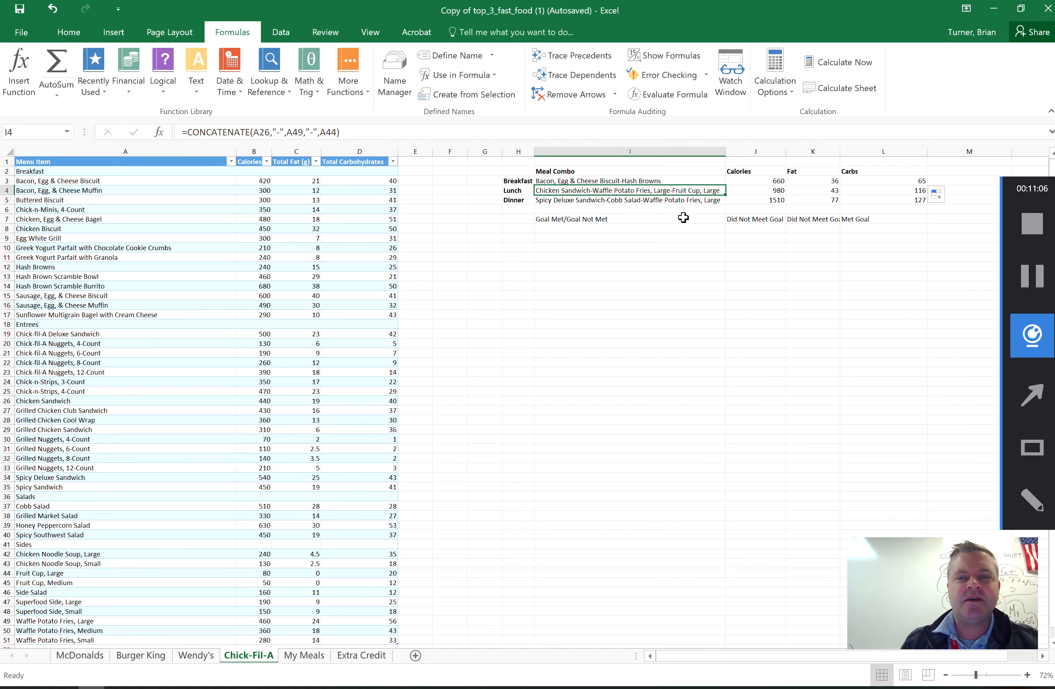
pyautogui.click(762, 191)
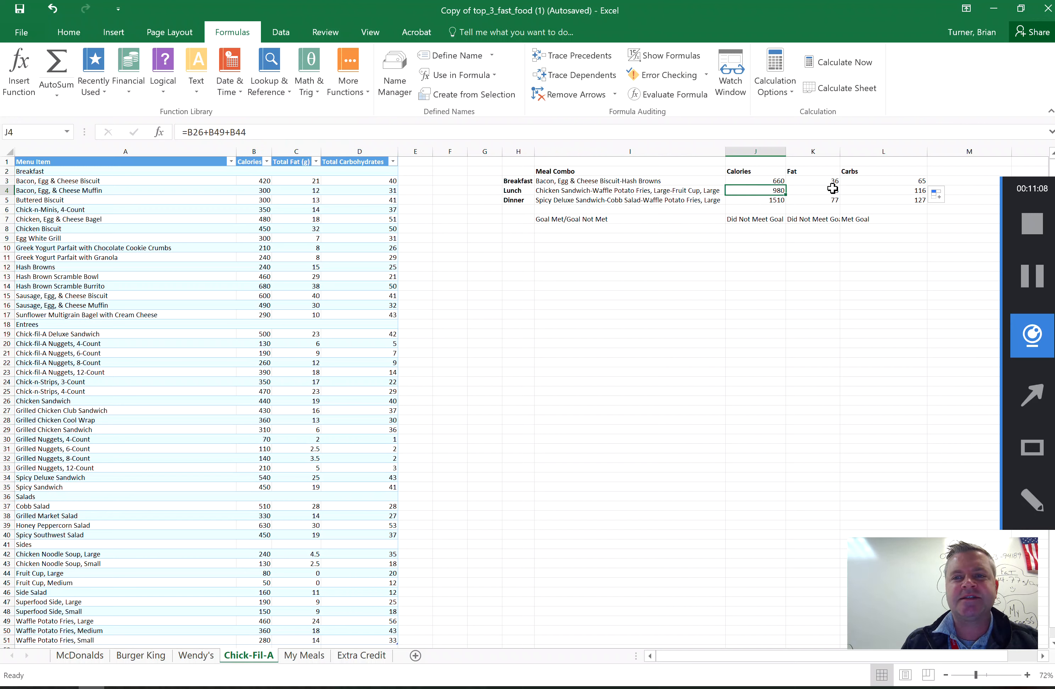
# Step: Clear the existing Calories formula in J7 of the Goal Met/Goal Not Met row
pyautogui.click(659, 218)
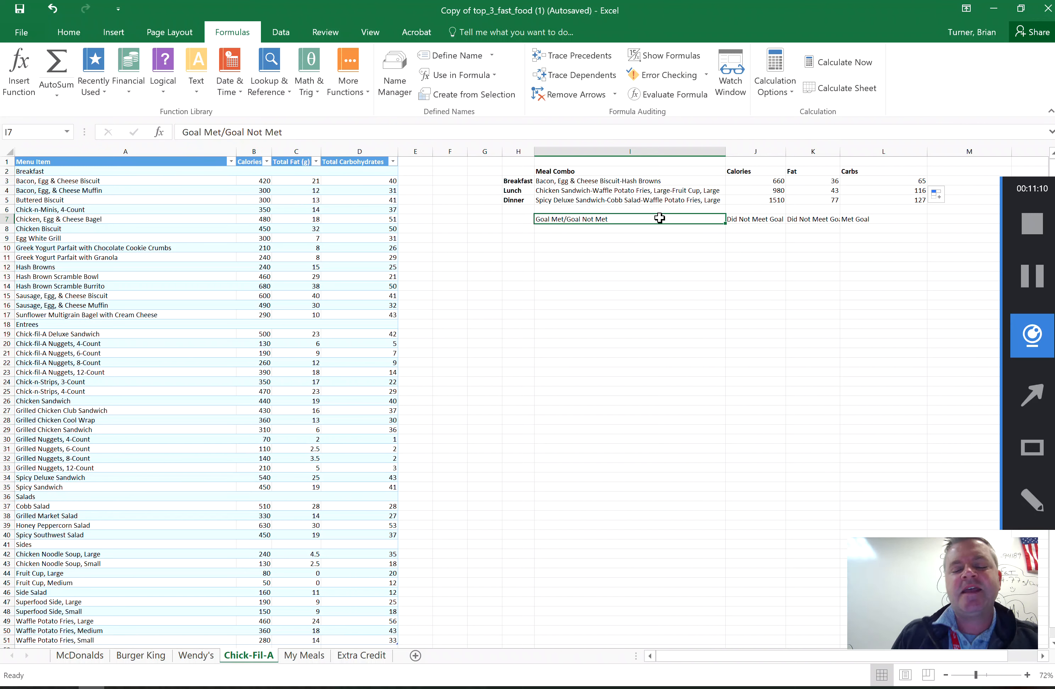
pyautogui.click(760, 220)
pyautogui.press('Delete')
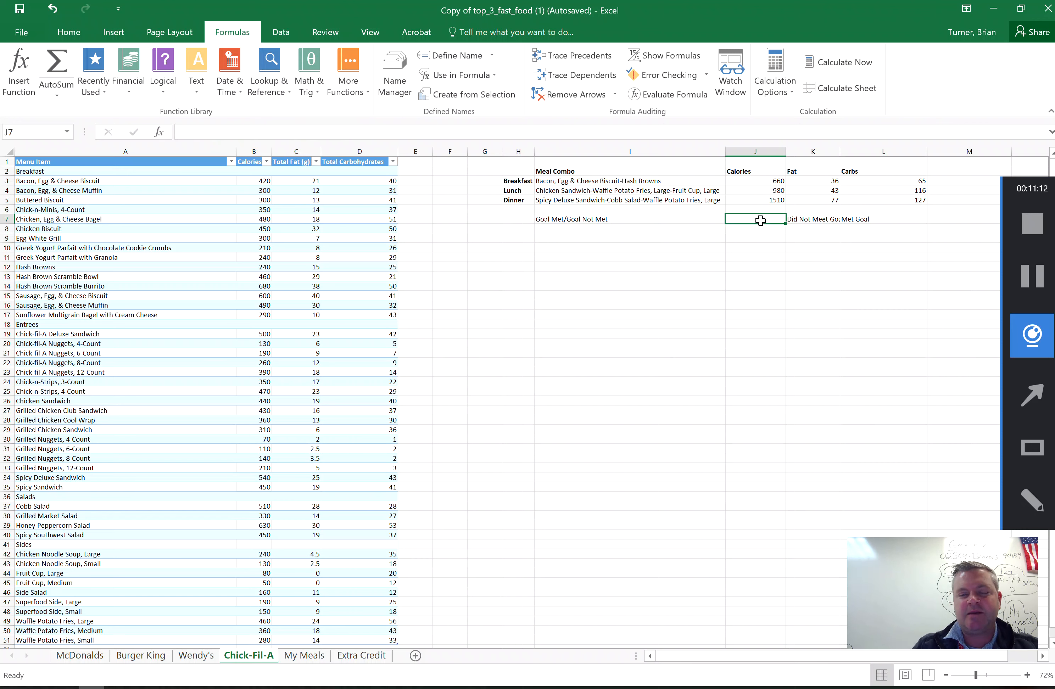
pyautogui.click(755, 232)
pyautogui.click(755, 219)
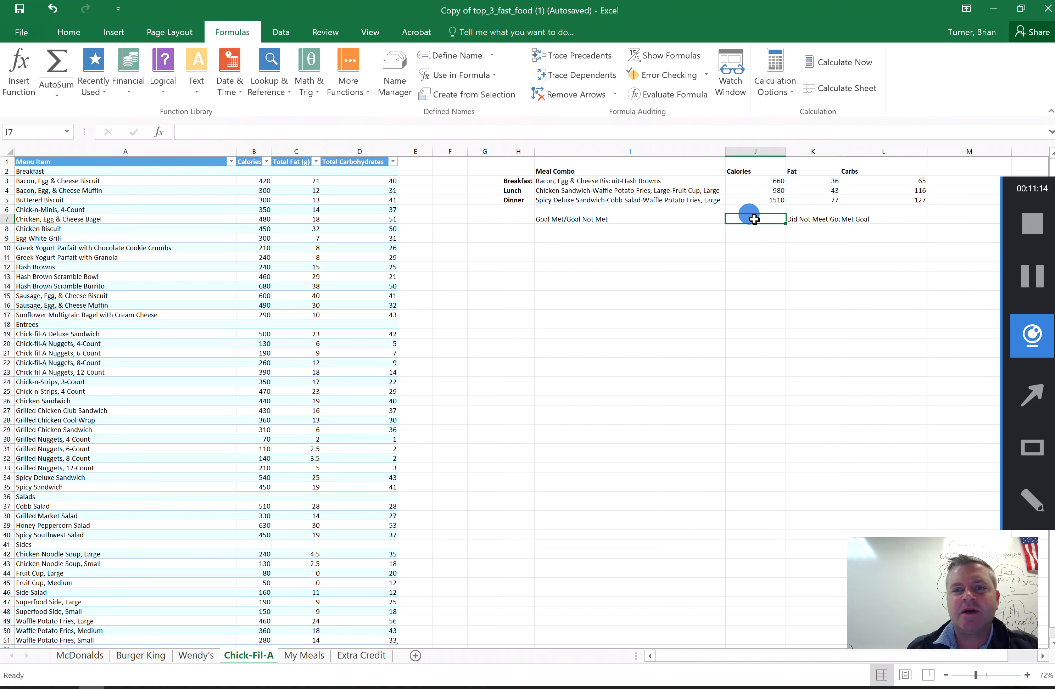
# Step: Start an IF function in J7 with the logical test J3+J4+J5<2500
pyautogui.click(170, 84)
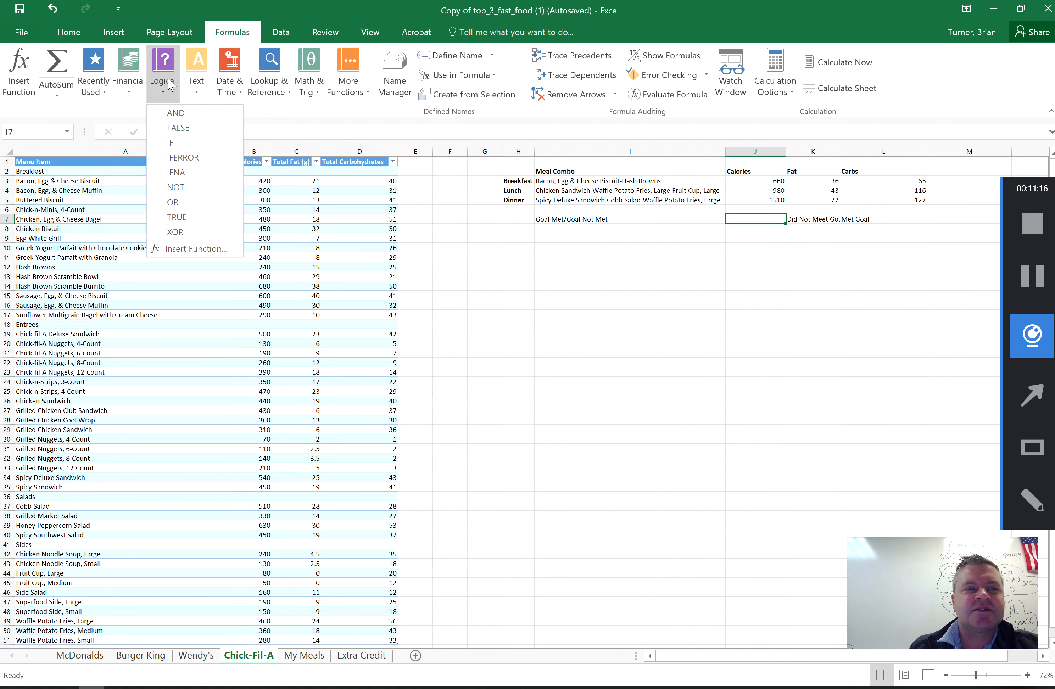
pyautogui.click(188, 143)
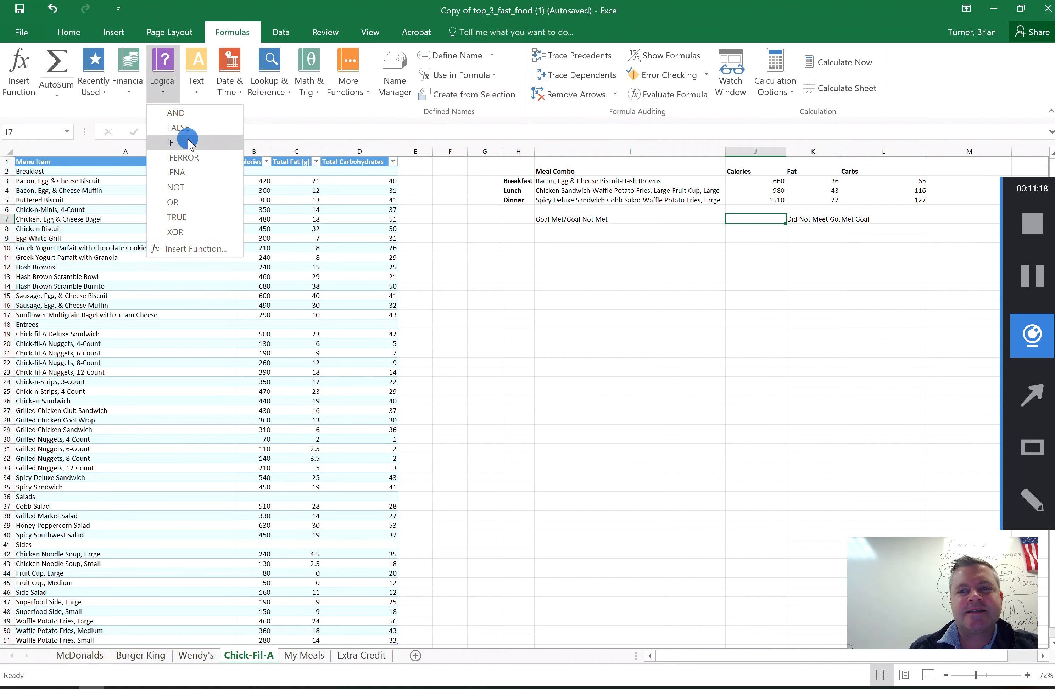
pyautogui.moveTo(833, 104); pyautogui.dragTo(373, 85)
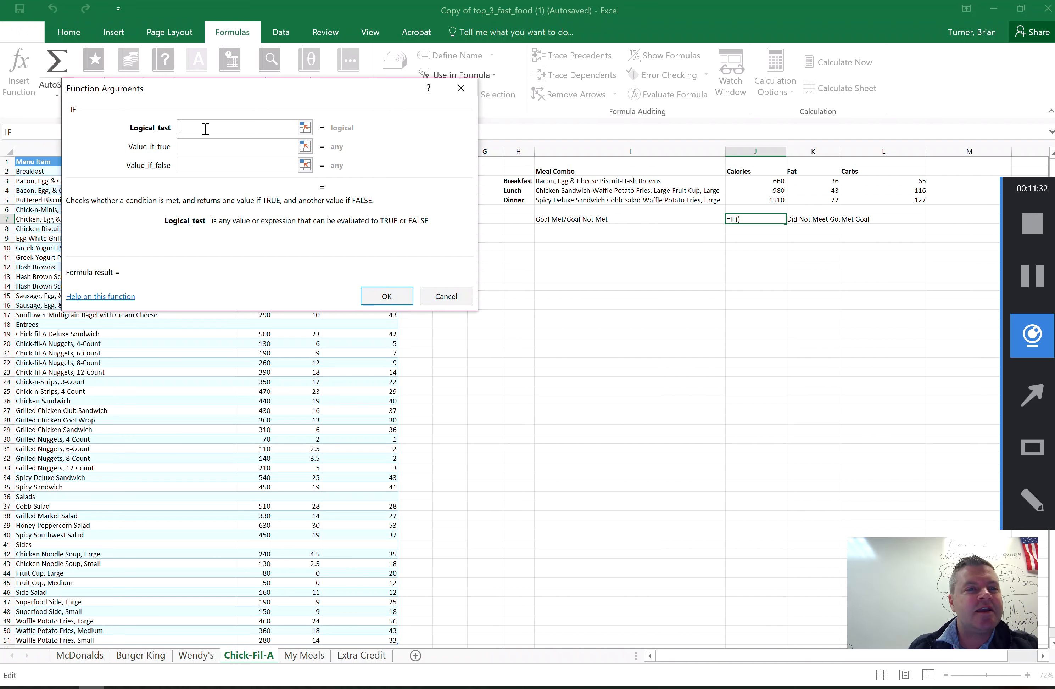
pyautogui.click(766, 180)
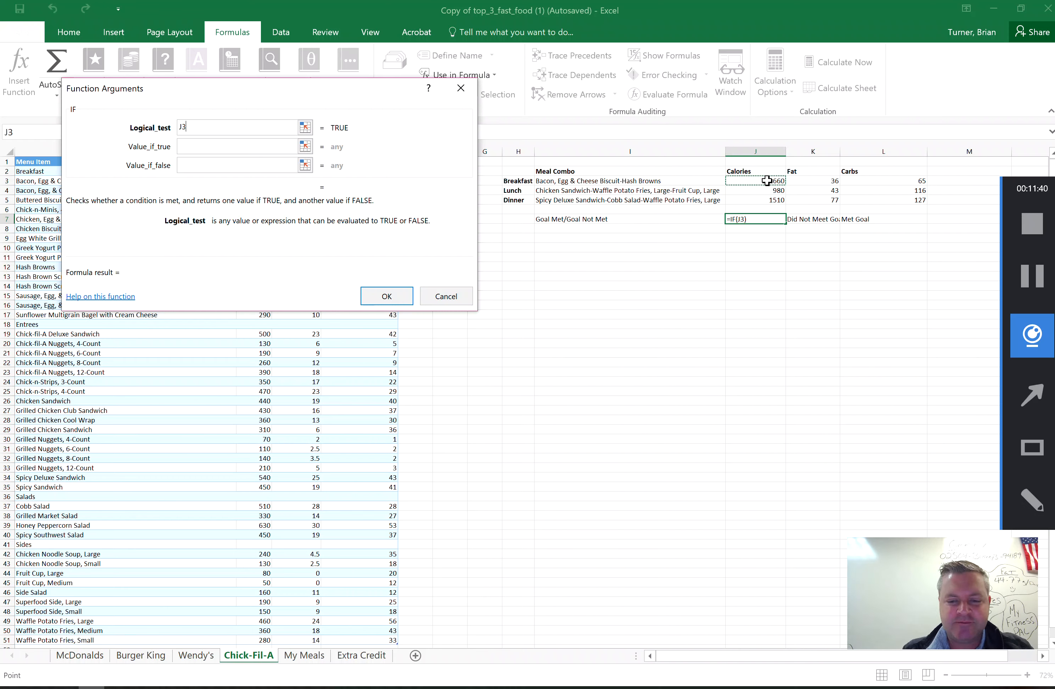
pyautogui.write('+')
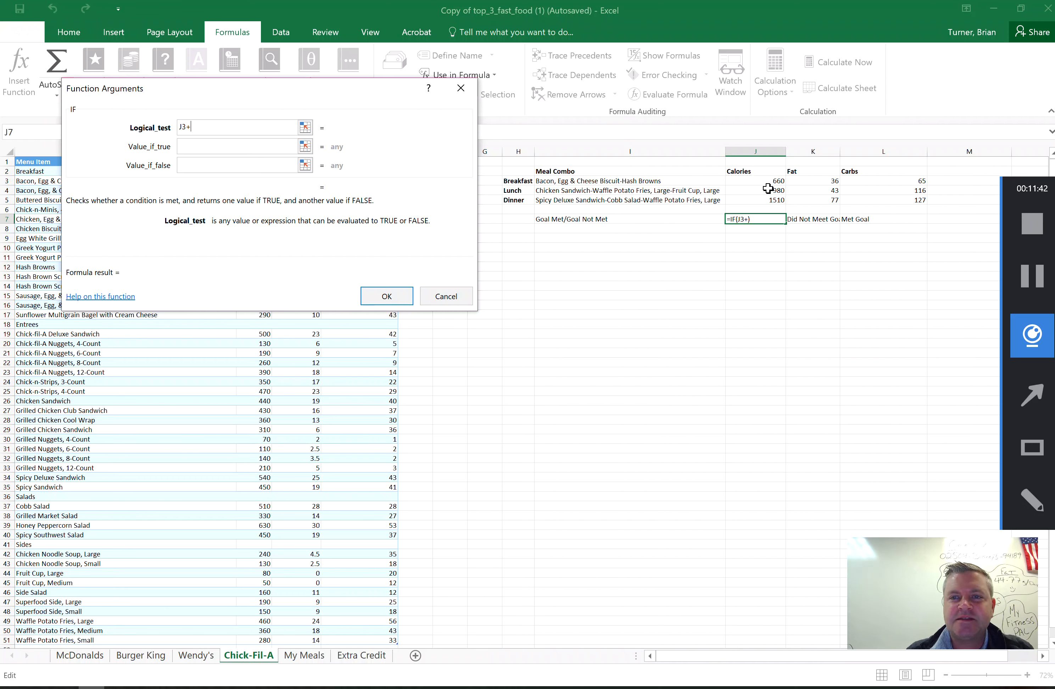
pyautogui.click(768, 188)
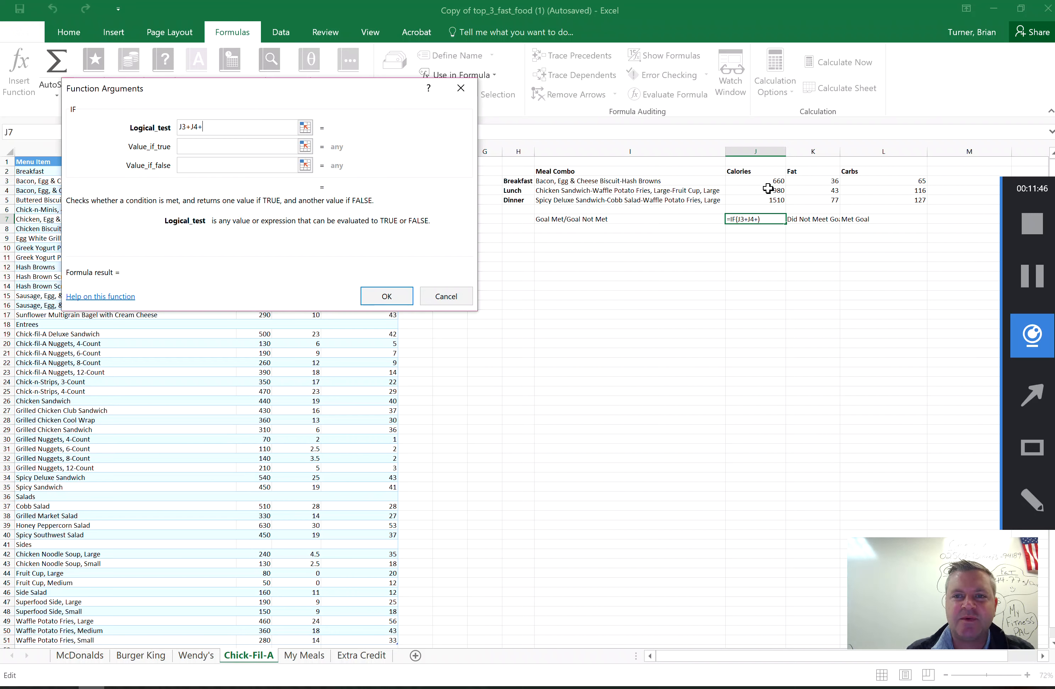
pyautogui.write('+')
pyautogui.click(770, 201)
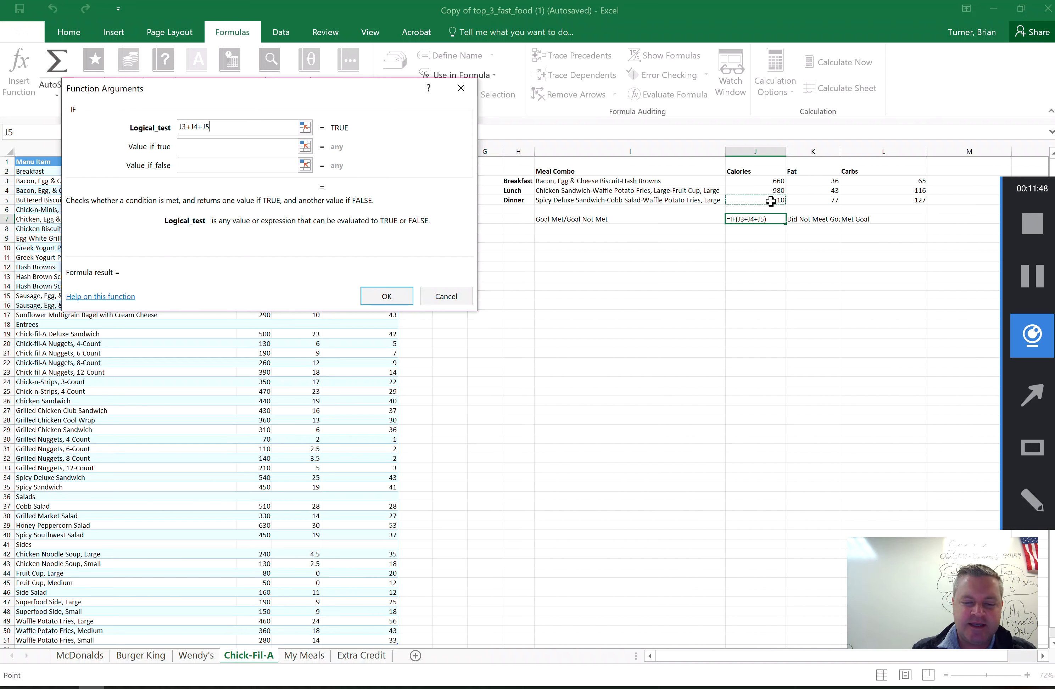
pyautogui.write('<')
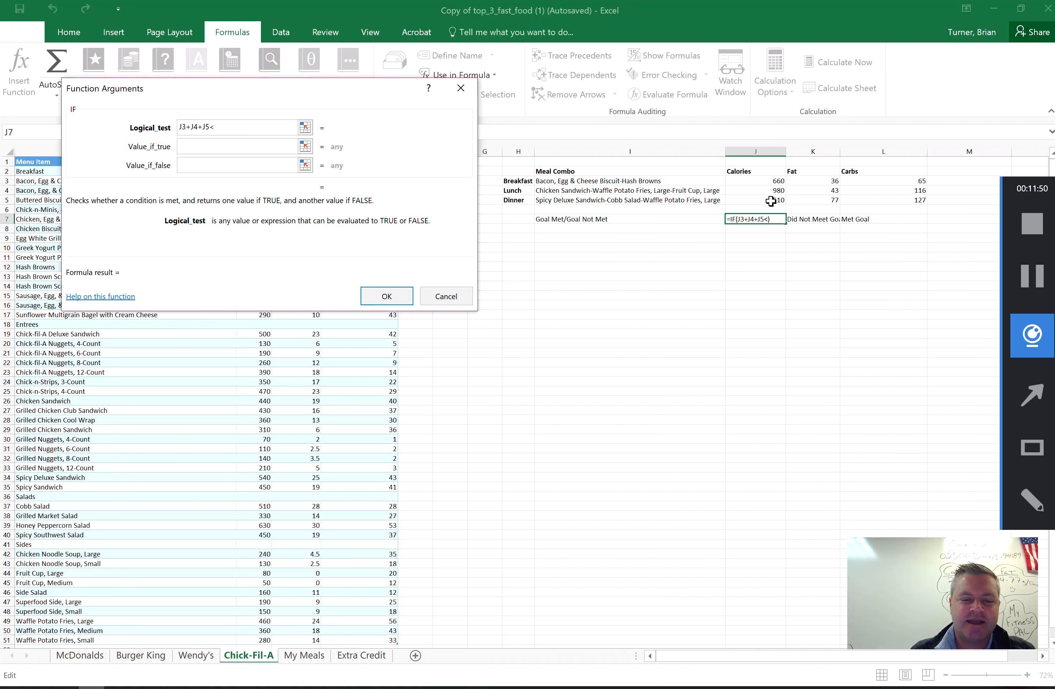
pyautogui.write('2500')
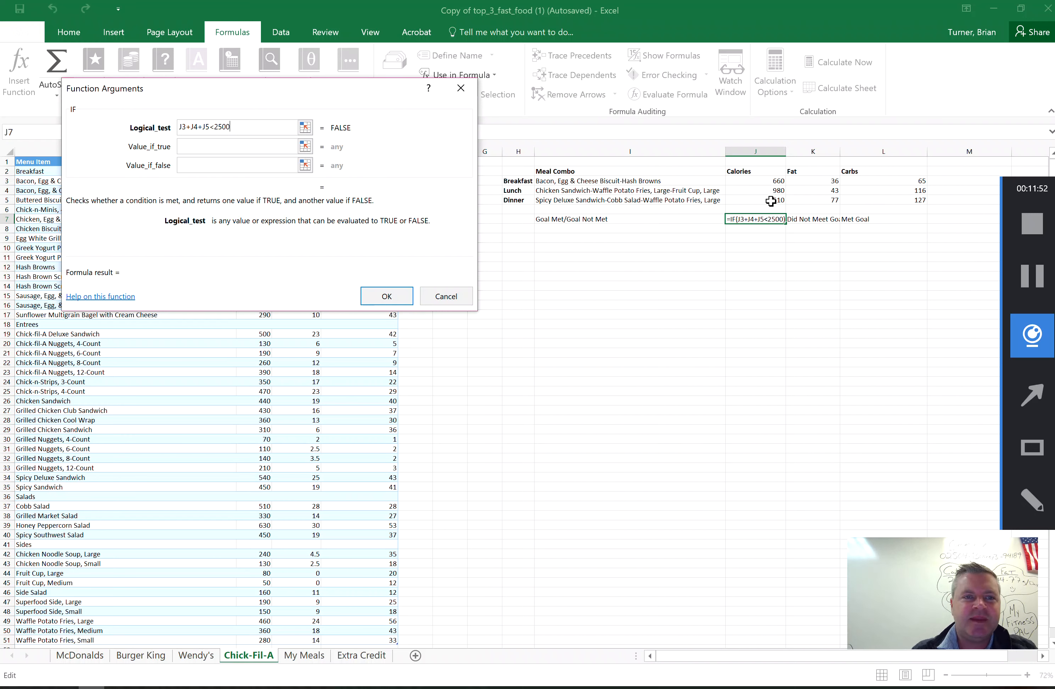
# Step: Complete the IF function with "Goal Met" if true and "Did Not Meet Goal" if false, and copy it across to K7 and L7
pyautogui.click(244, 150)
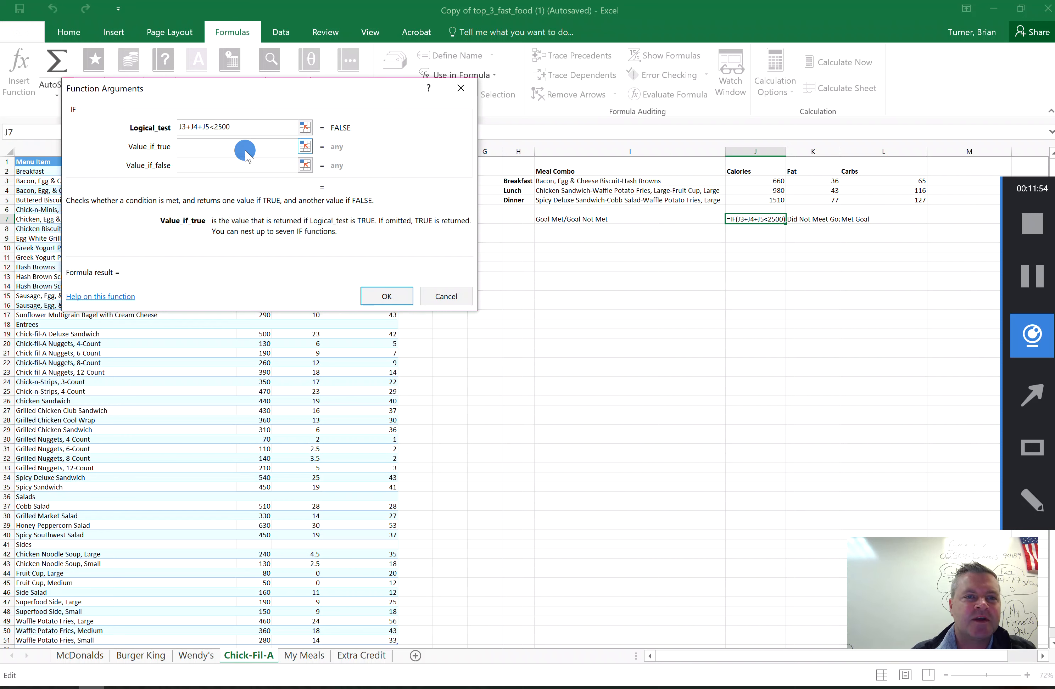
pyautogui.write('Goal M')
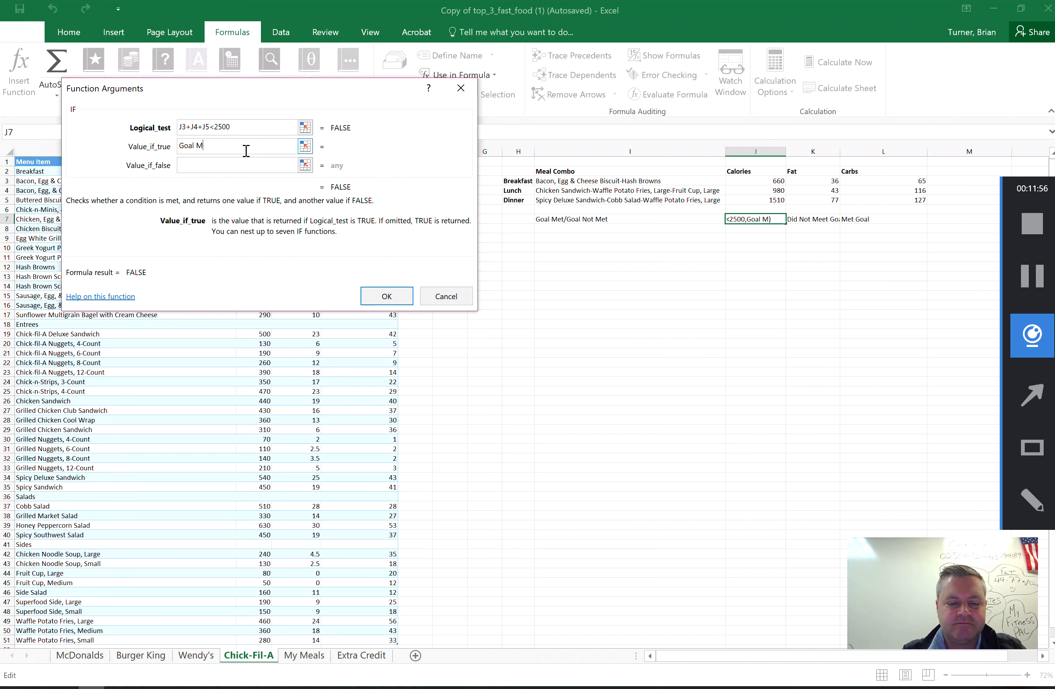
pyautogui.write('et')
pyautogui.press('Tab')
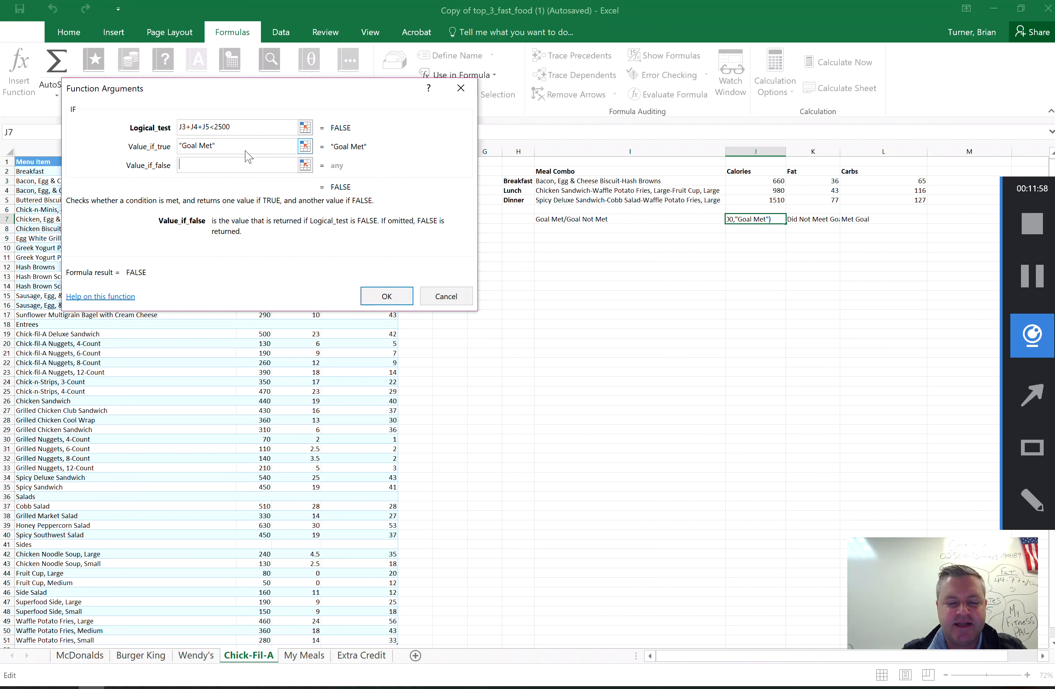
pyautogui.write('Did Not Me')
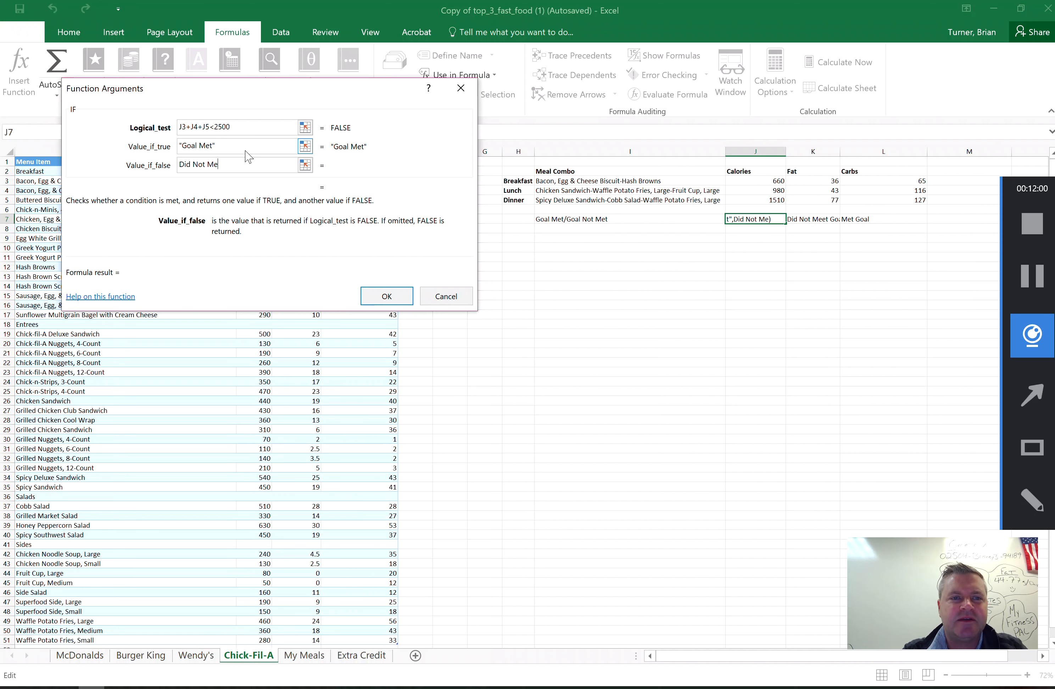
pyautogui.write('et Goal')
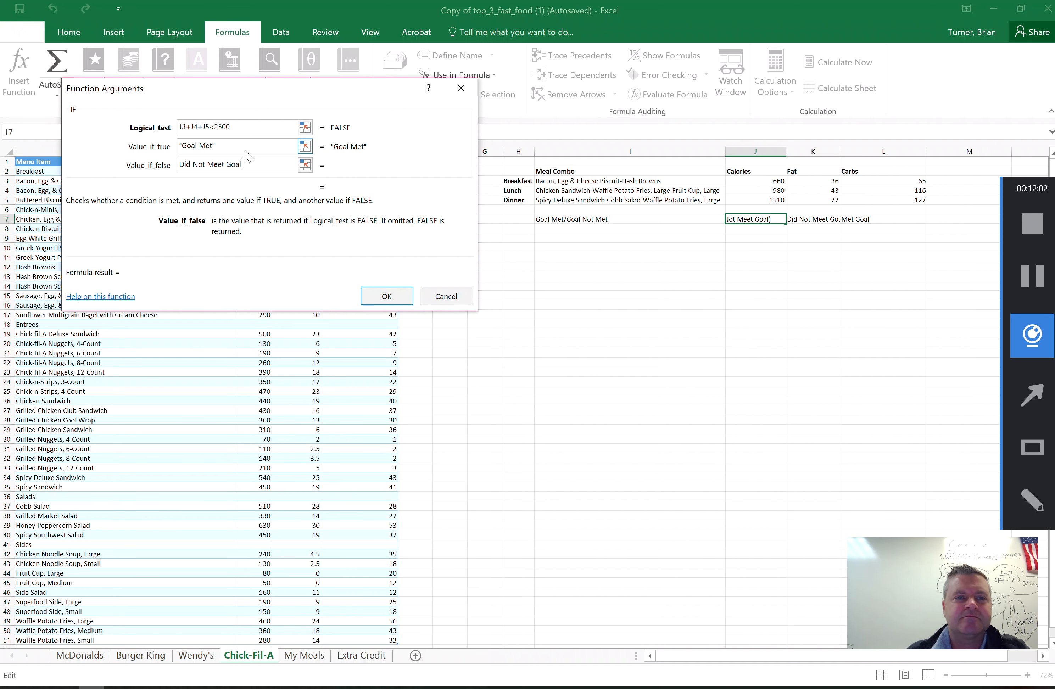
pyautogui.click(385, 297)
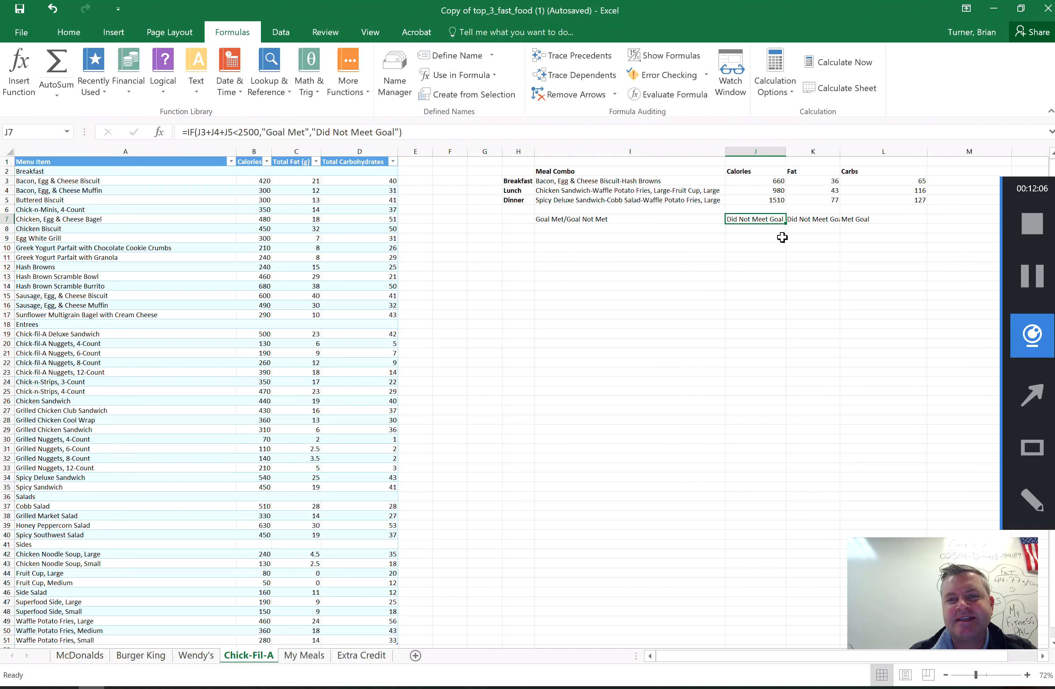
pyautogui.moveTo(786, 224); pyautogui.dragTo(899, 222)
# Step: Change the threshold in the Fat goal formula in K7 to 77
pyautogui.click(811, 218)
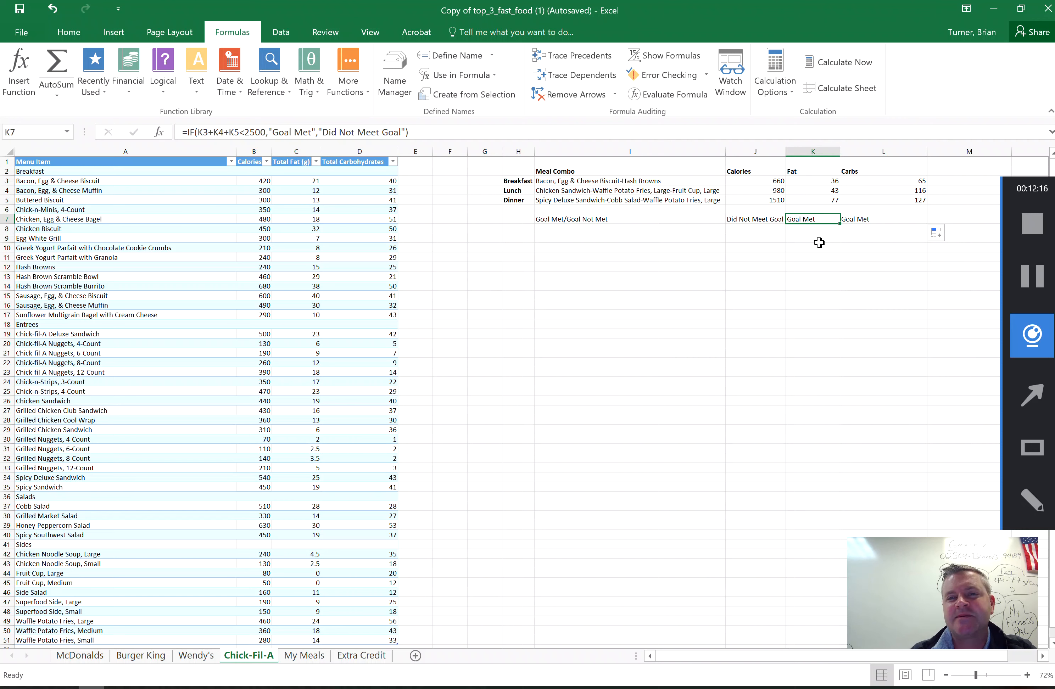
pyautogui.click(264, 132)
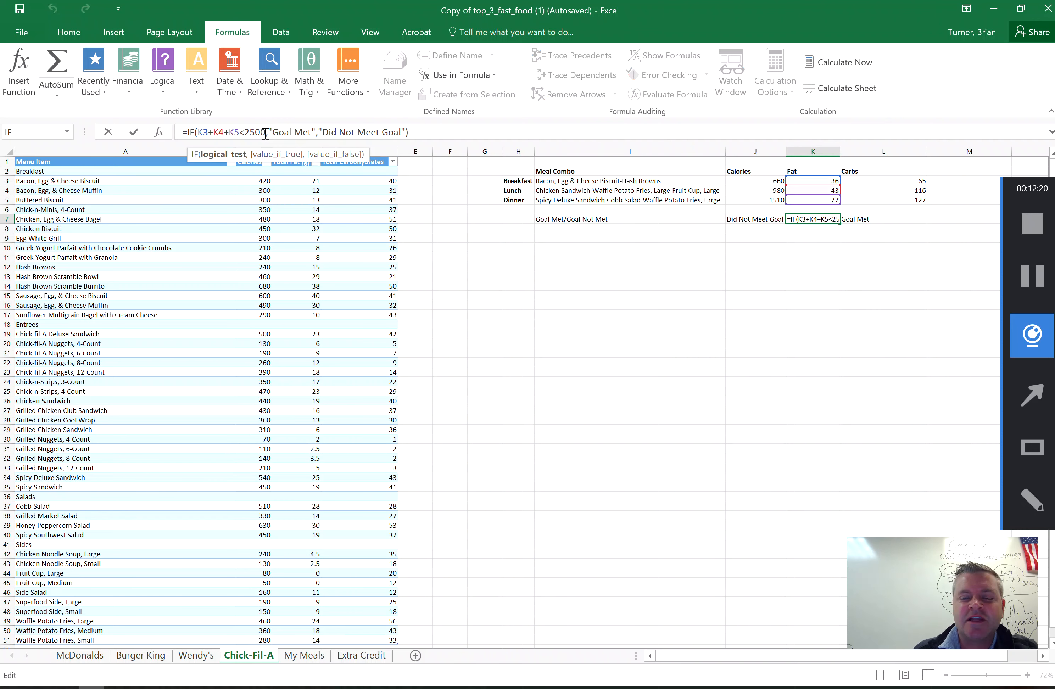
pyautogui.press('BackSpace')
pyautogui.press('BackSpace')
pyautogui.press('BackSpace')
pyautogui.press('BackSpace')
pyautogui.write('77')
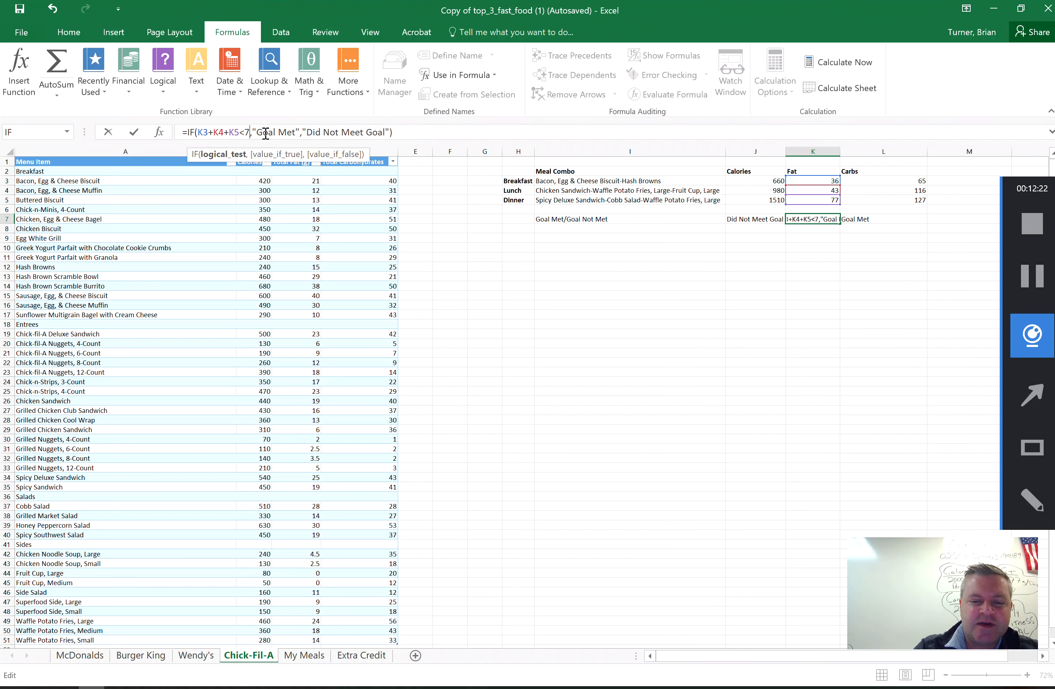
pyautogui.press('Return')
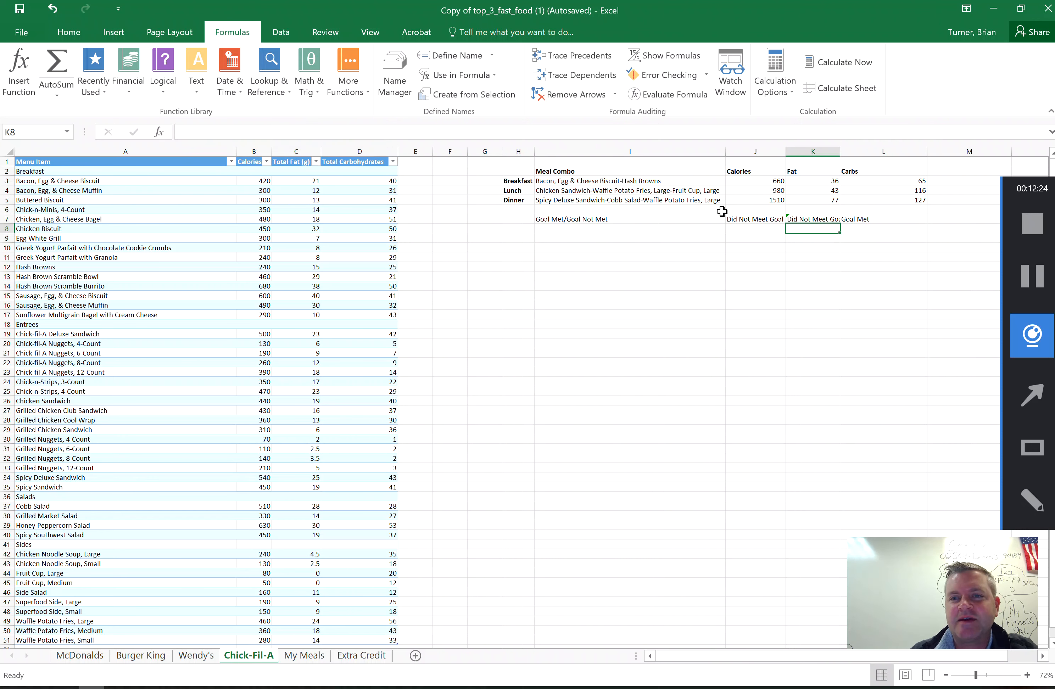
# Step: Change the threshold in the Carbs goal formula in L7 to 325
pyautogui.click(872, 218)
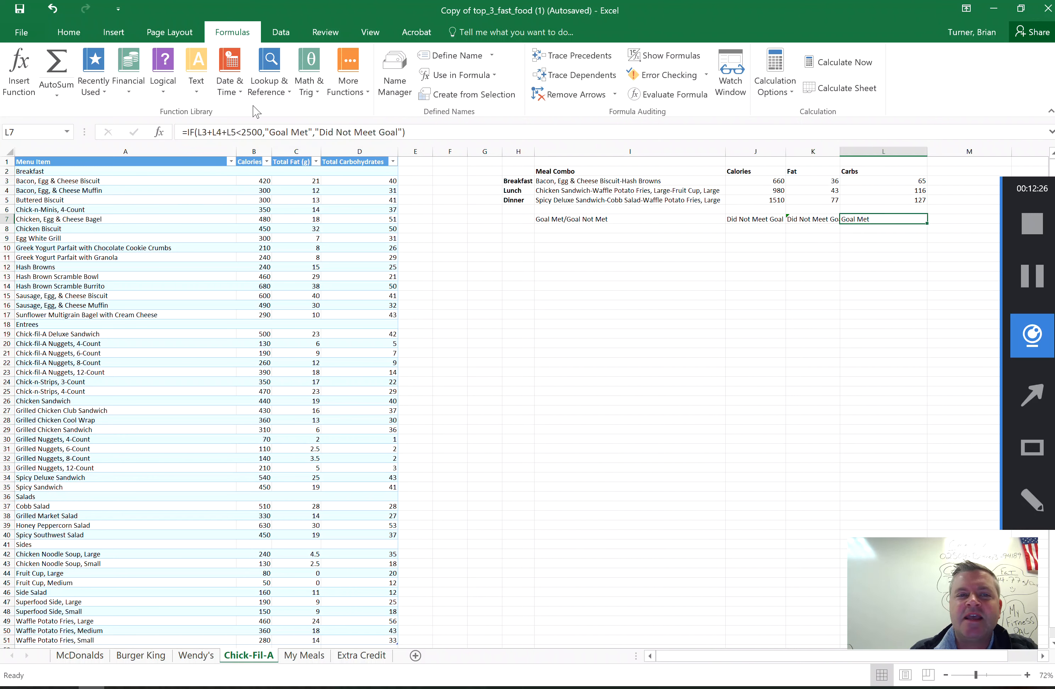
pyautogui.click(264, 133)
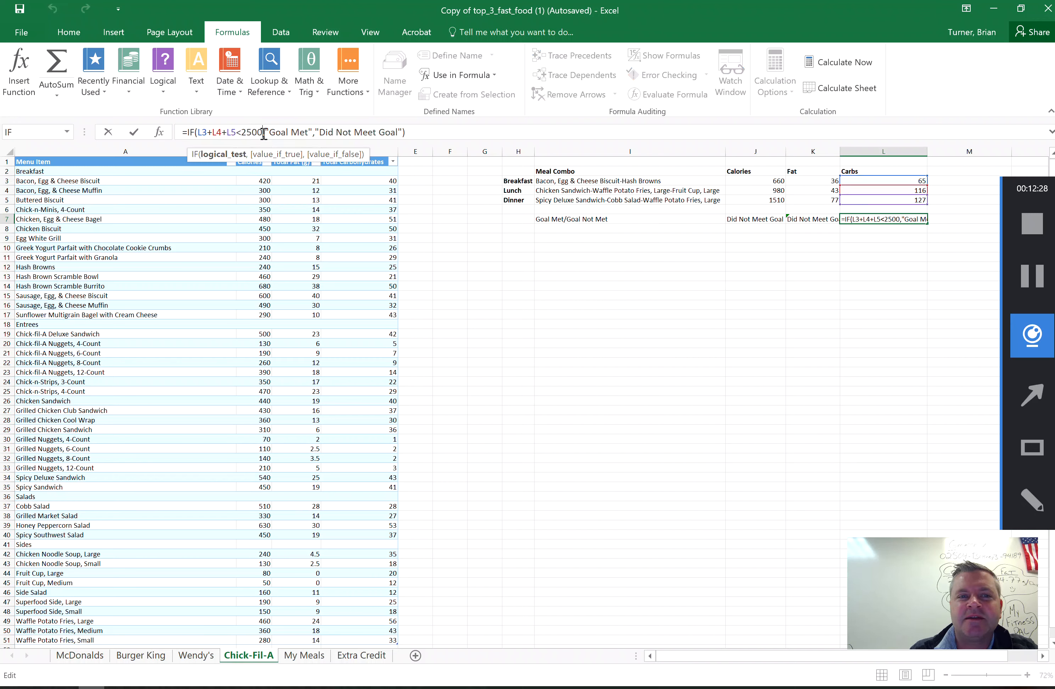
pyautogui.press('BackSpace')
pyautogui.press('BackSpace')
pyautogui.press('BackSpace')
pyautogui.press('BackSpace')
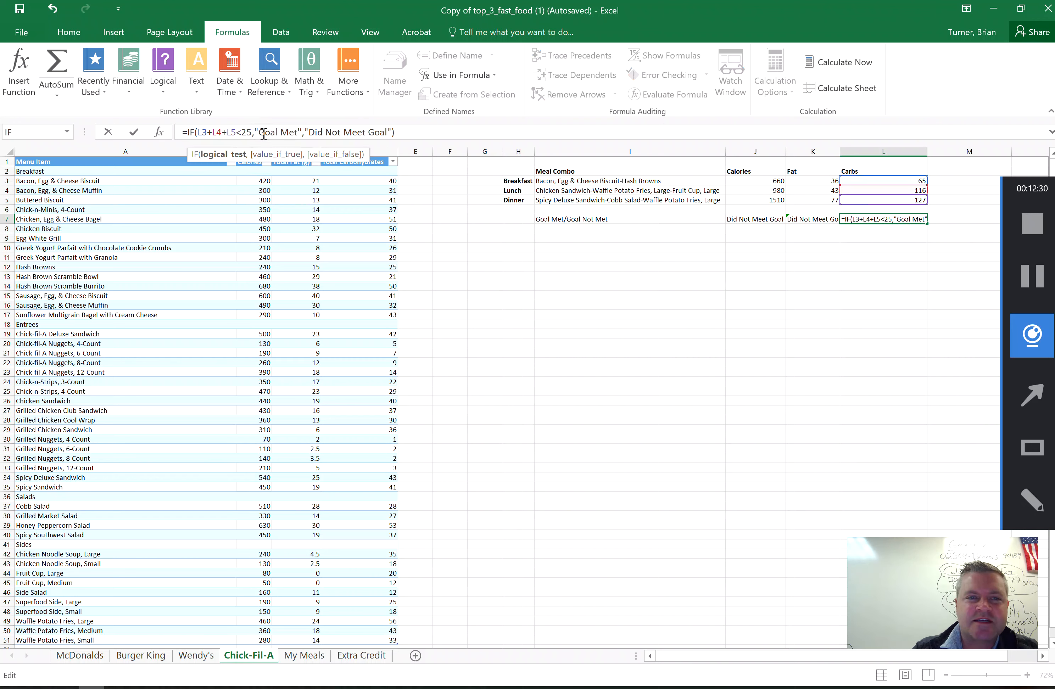
pyautogui.write('325')
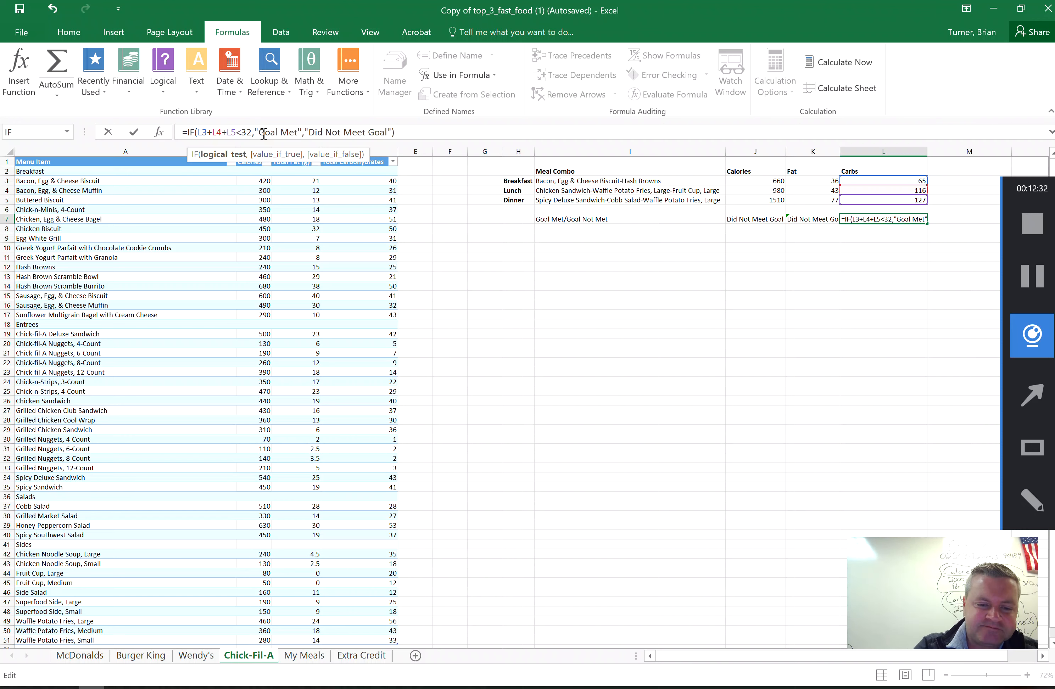
pyautogui.press('Return')
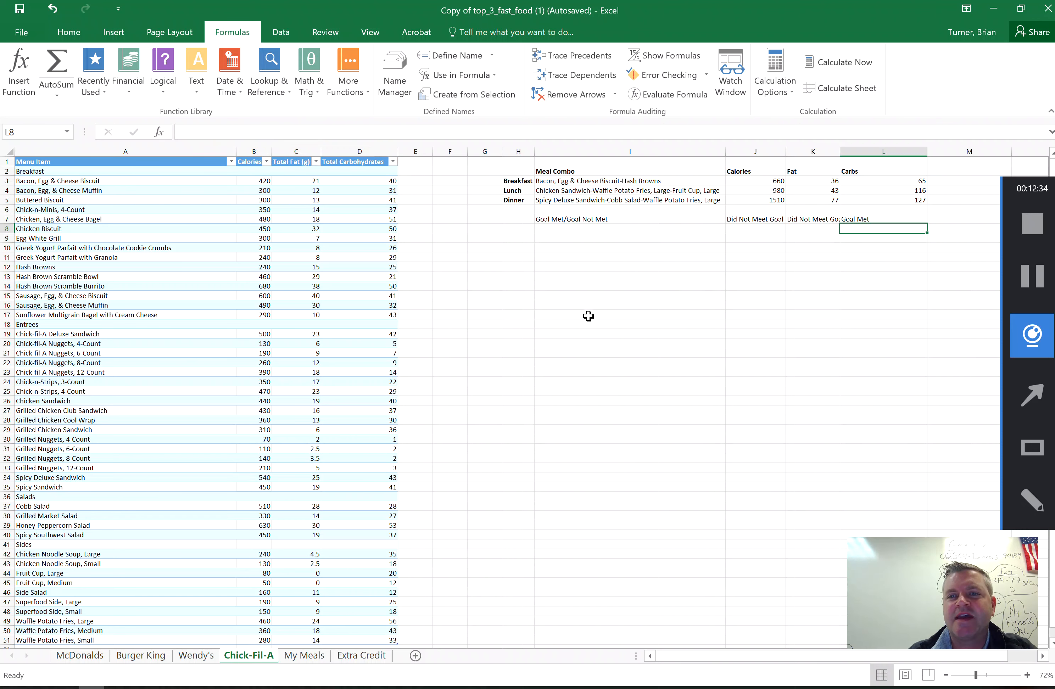
pyautogui.click(870, 219)
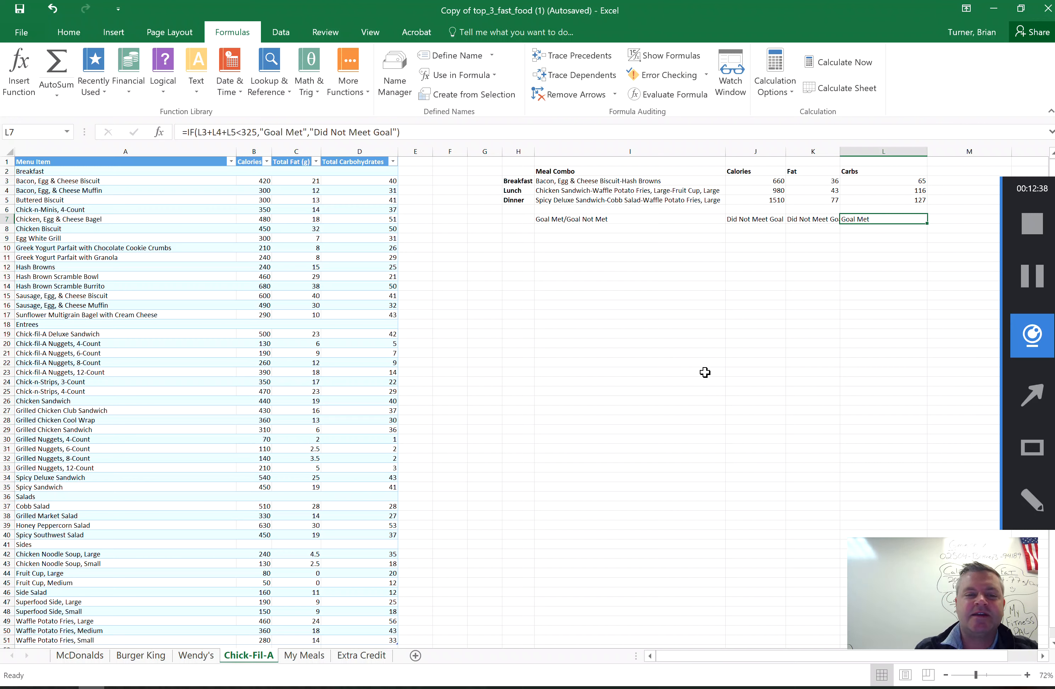
# Step: Insert a PivotChart based on the ChikFilA table, placed on the existing Chick-Fil-A worksheet at cell H21
pyautogui.click(213, 267)
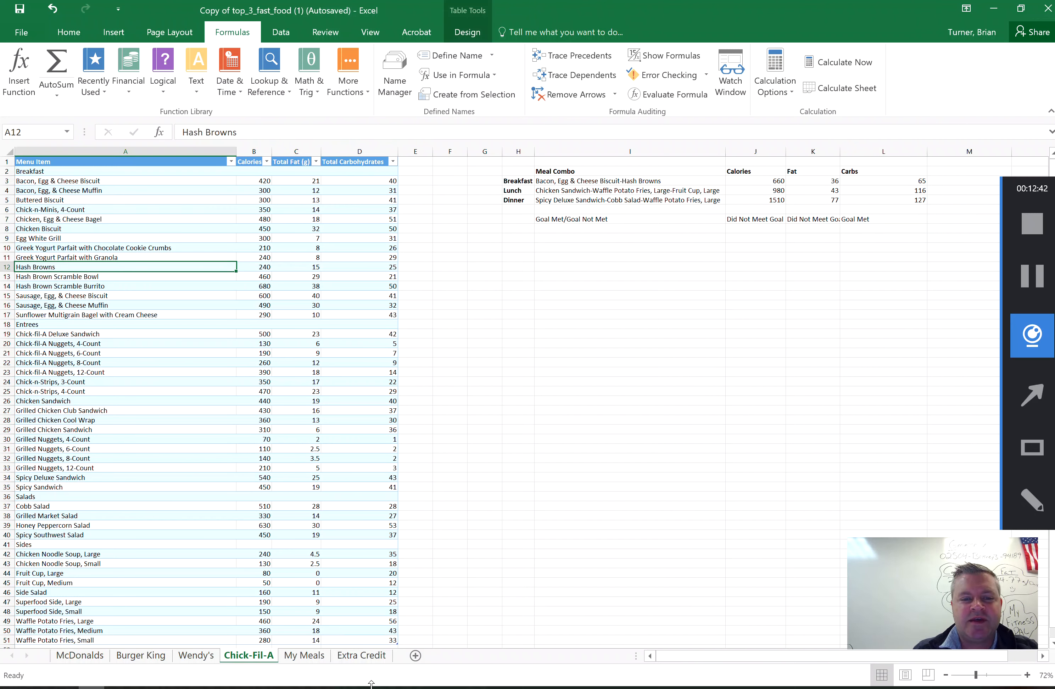
pyautogui.click(177, 370)
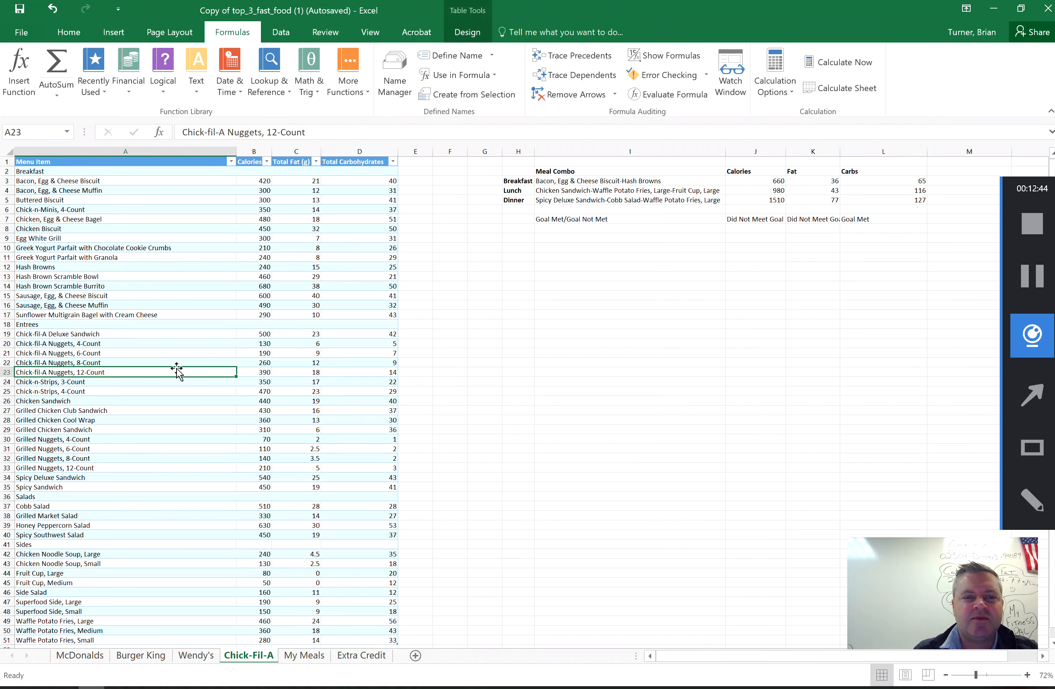
pyautogui.click(169, 258)
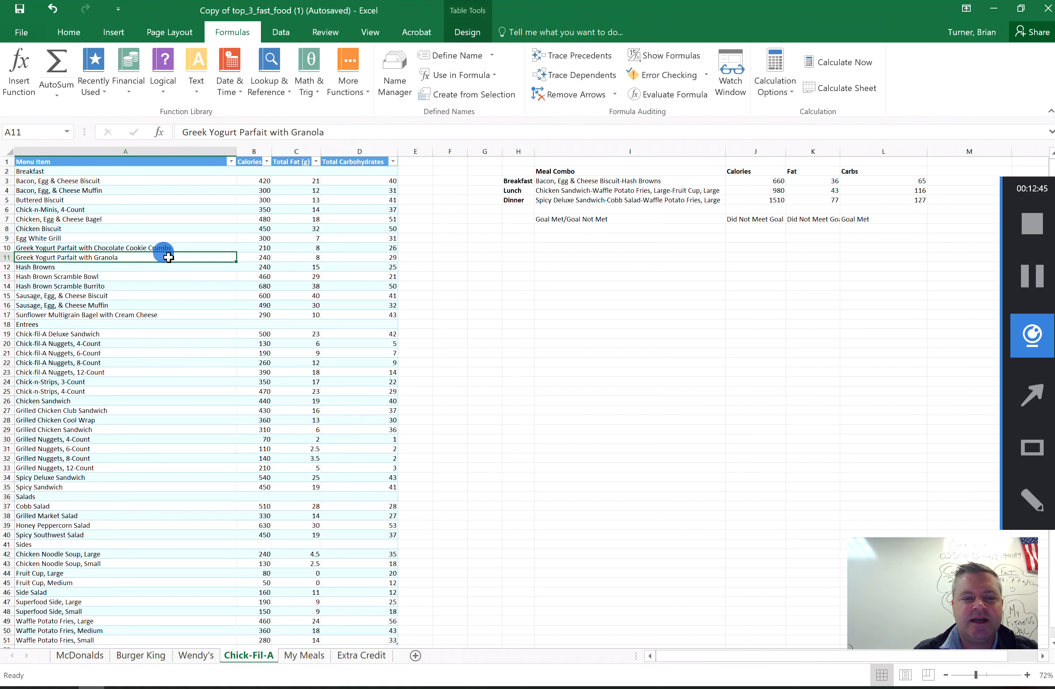
pyautogui.click(171, 341)
pyautogui.click(172, 248)
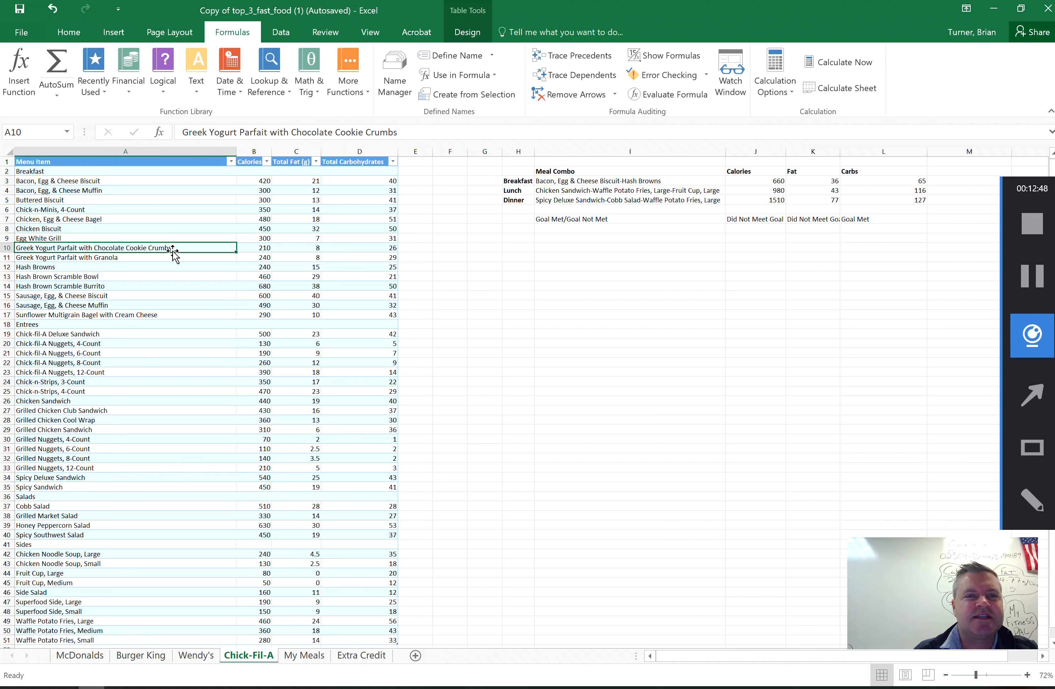
pyautogui.click(132, 37)
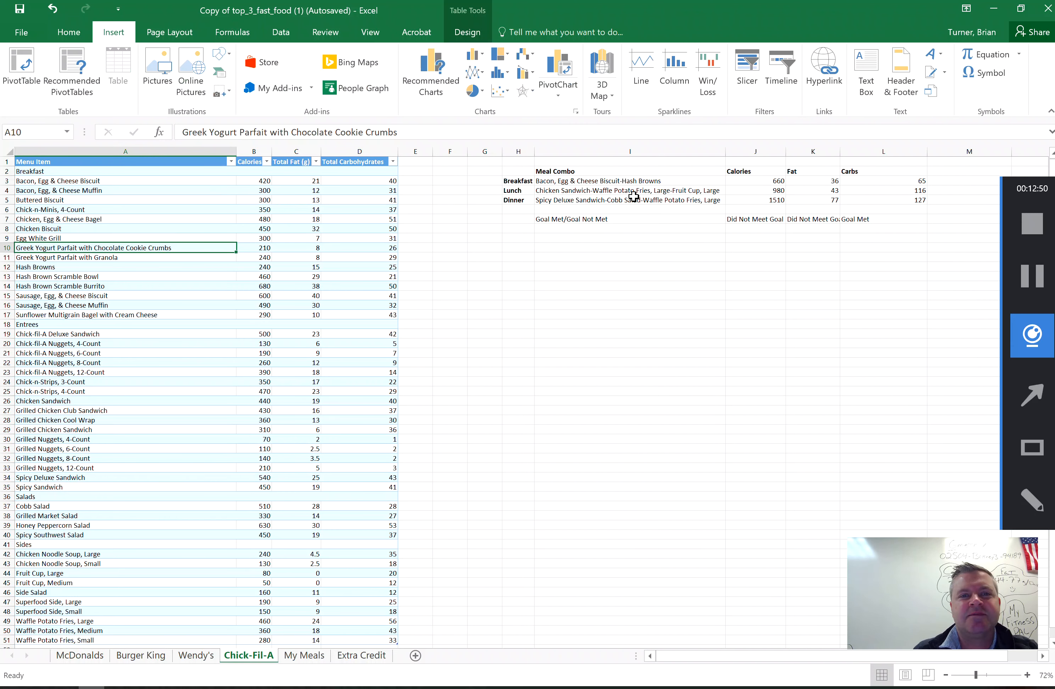
pyautogui.click(559, 85)
pyautogui.click(566, 113)
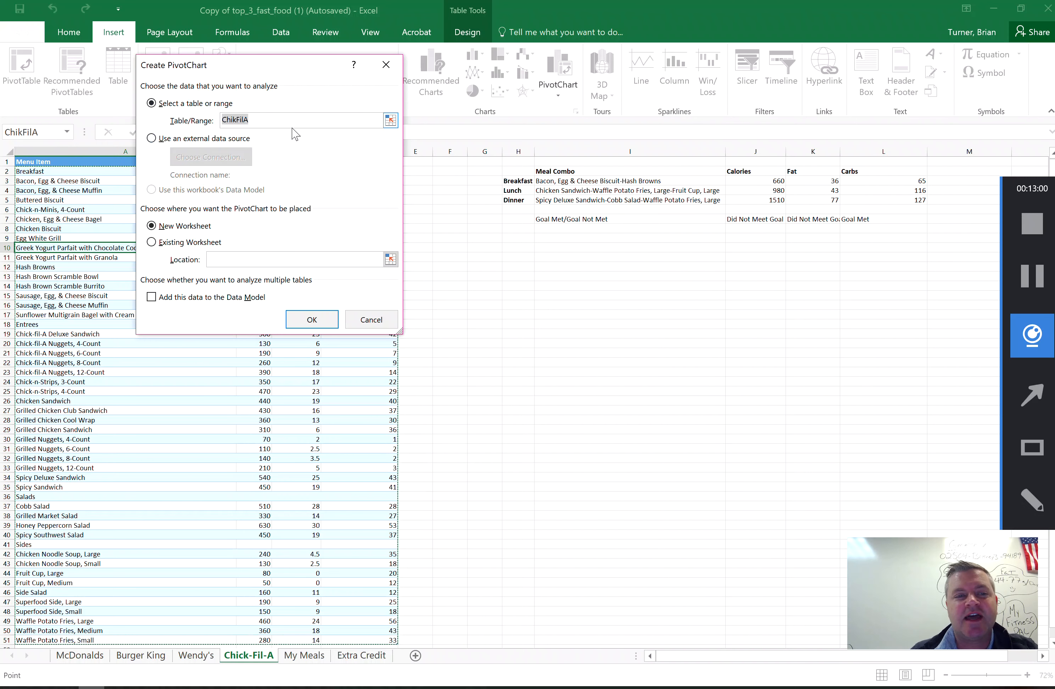
pyautogui.click(152, 243)
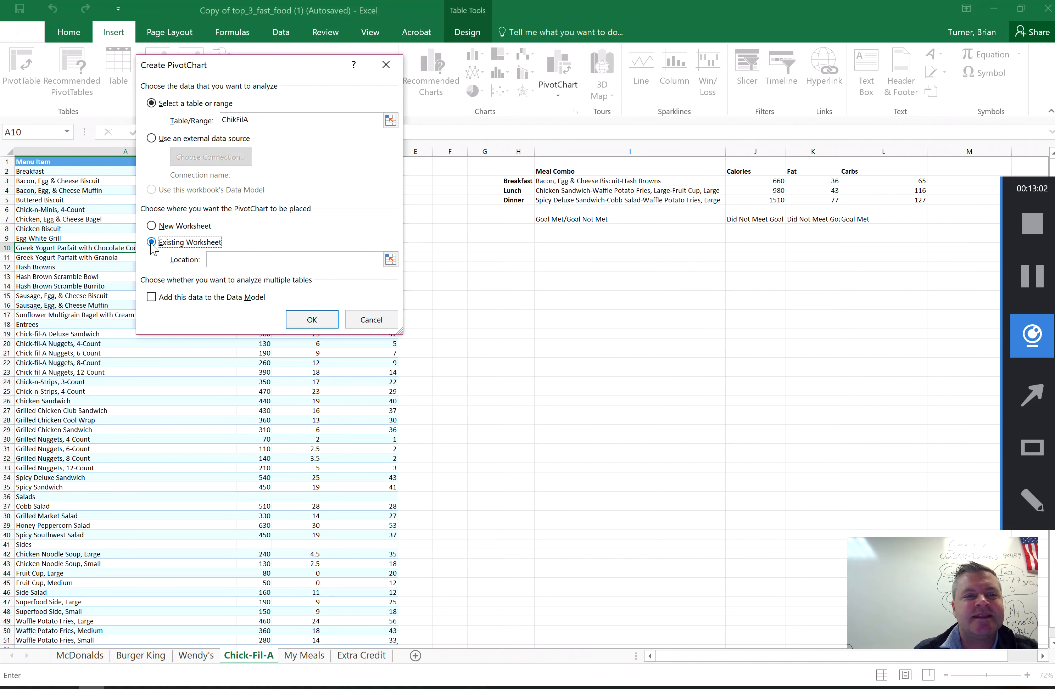
pyautogui.click(152, 226)
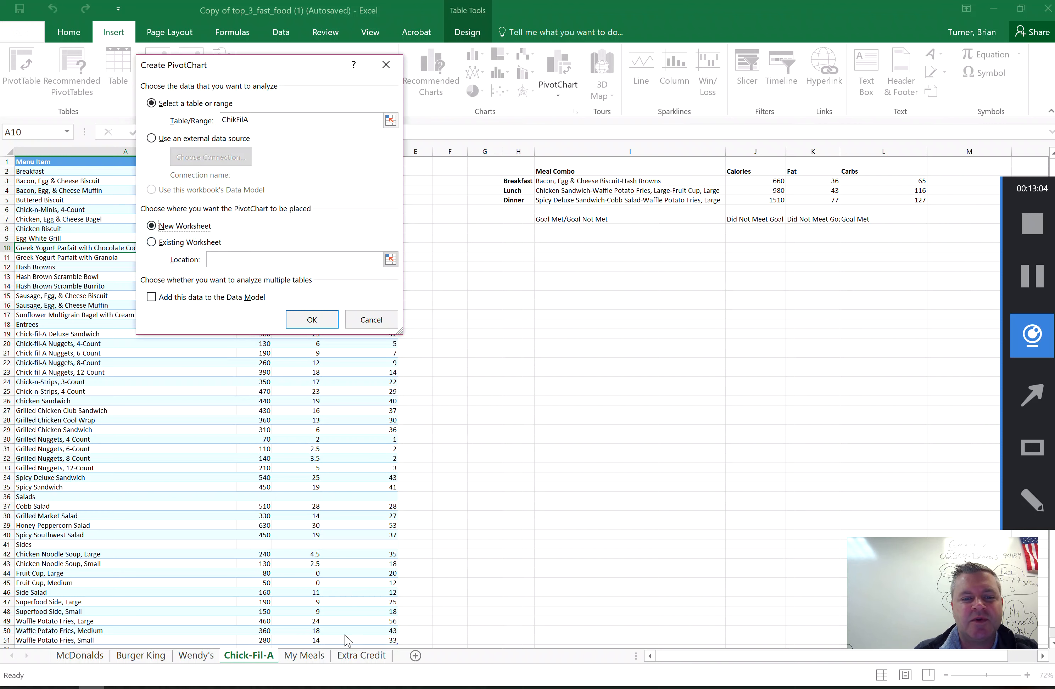
pyautogui.click(152, 243)
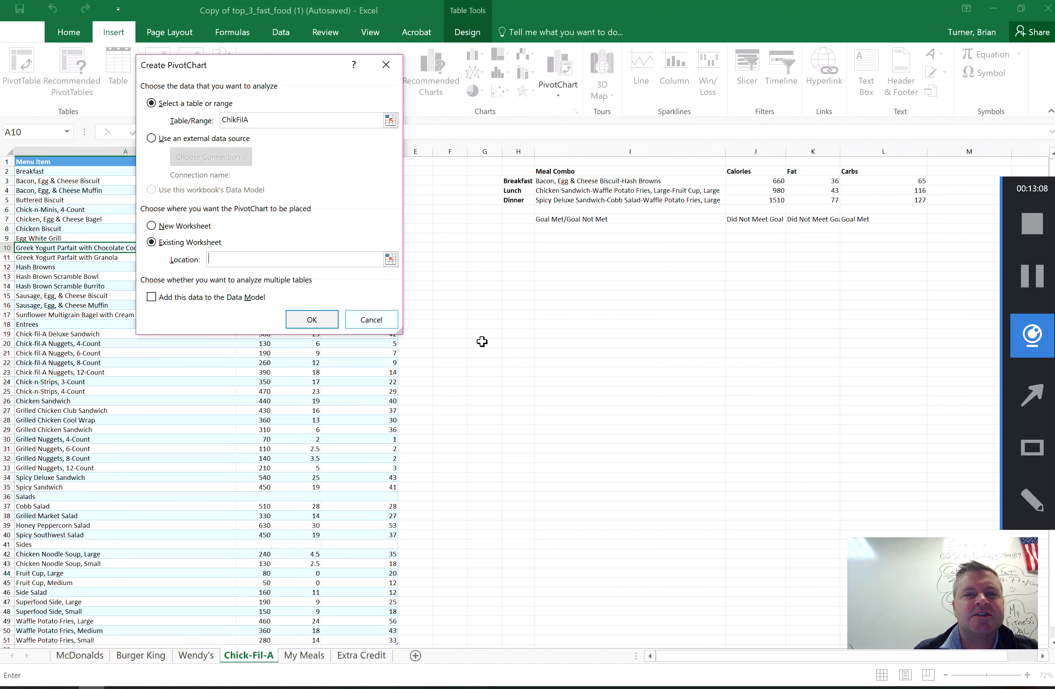
pyautogui.click(515, 353)
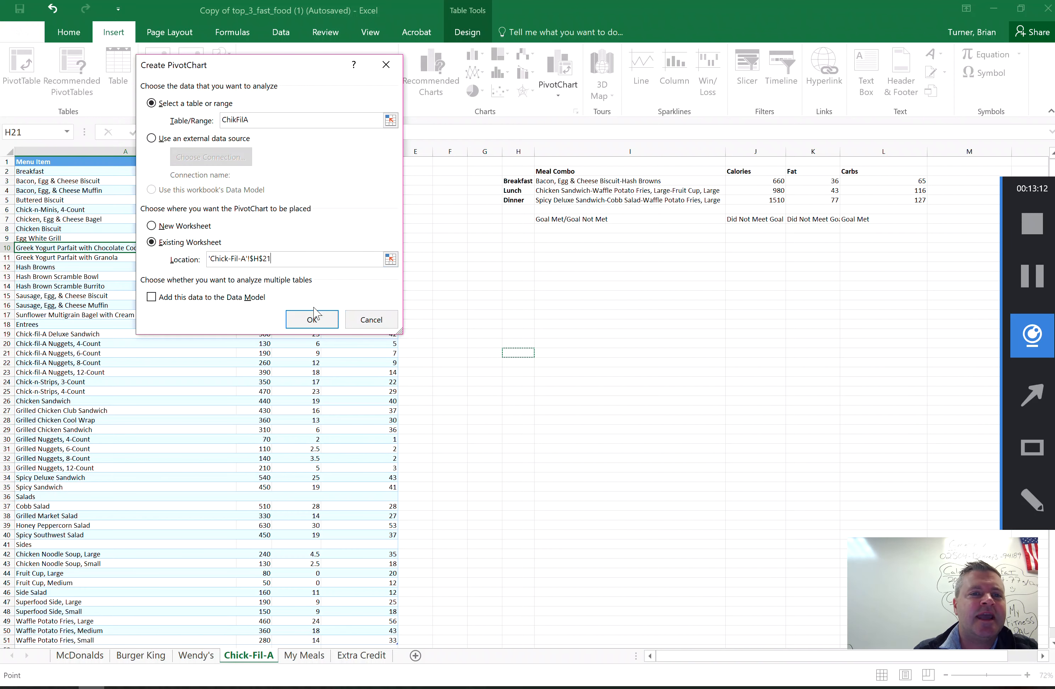
pyautogui.click(315, 320)
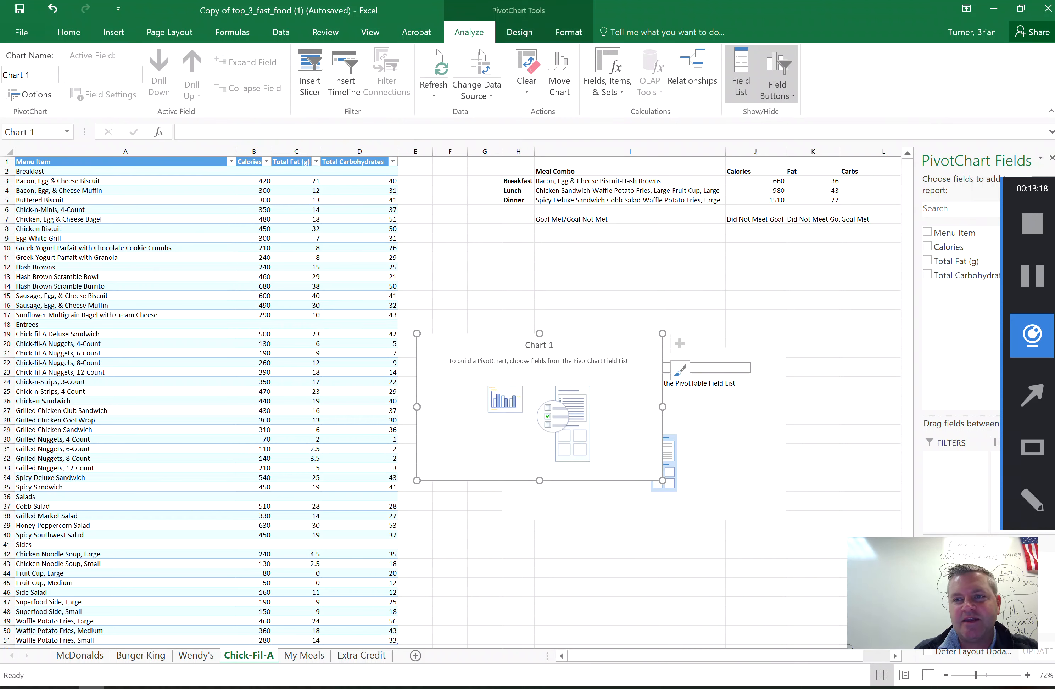
# Step: Restore and widen the workbook window to clear the PivotChart field list, and move the empty chart up over the table's numeric columns
pyautogui.click(1040, 284)
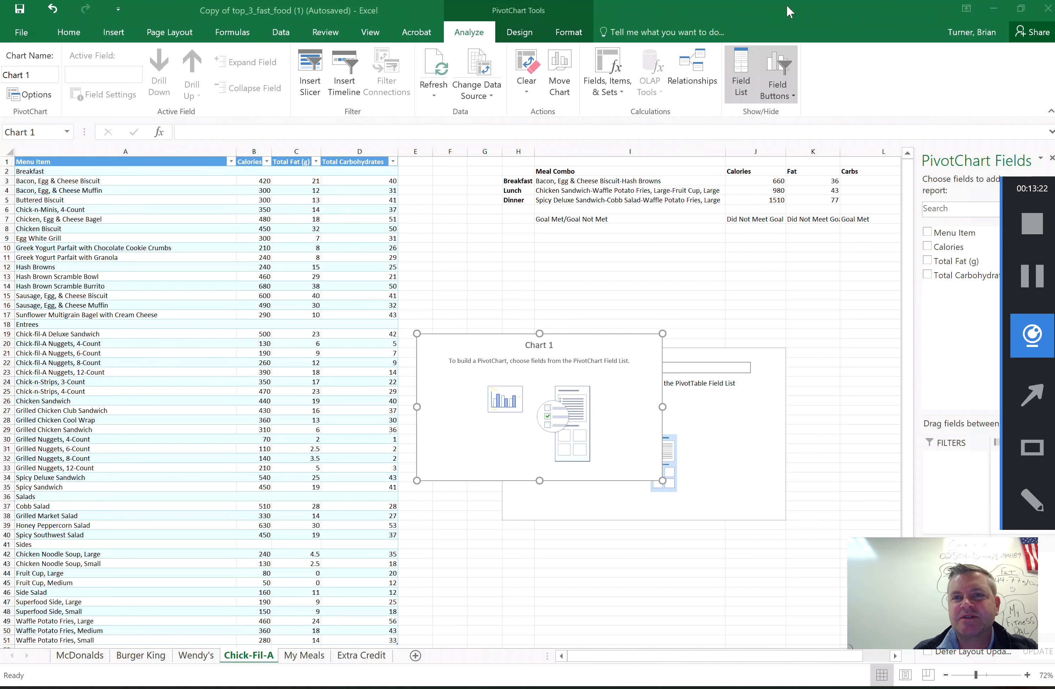
pyautogui.moveTo(789, 8); pyautogui.dragTo(417, 1)
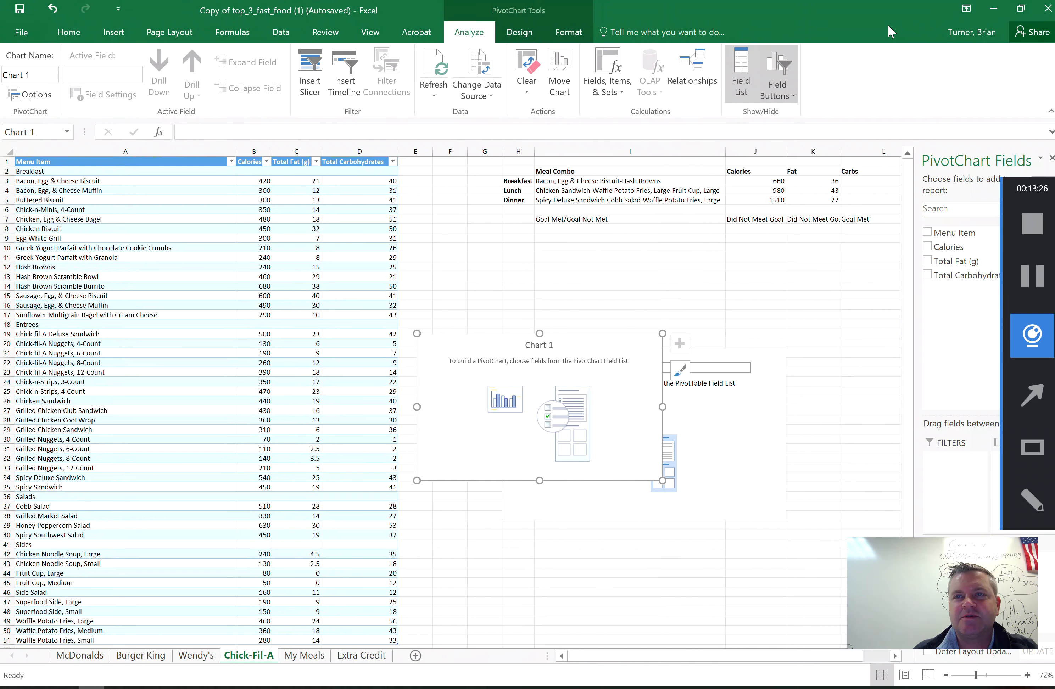
pyautogui.moveTo(888, 25); pyautogui.dragTo(482, 42)
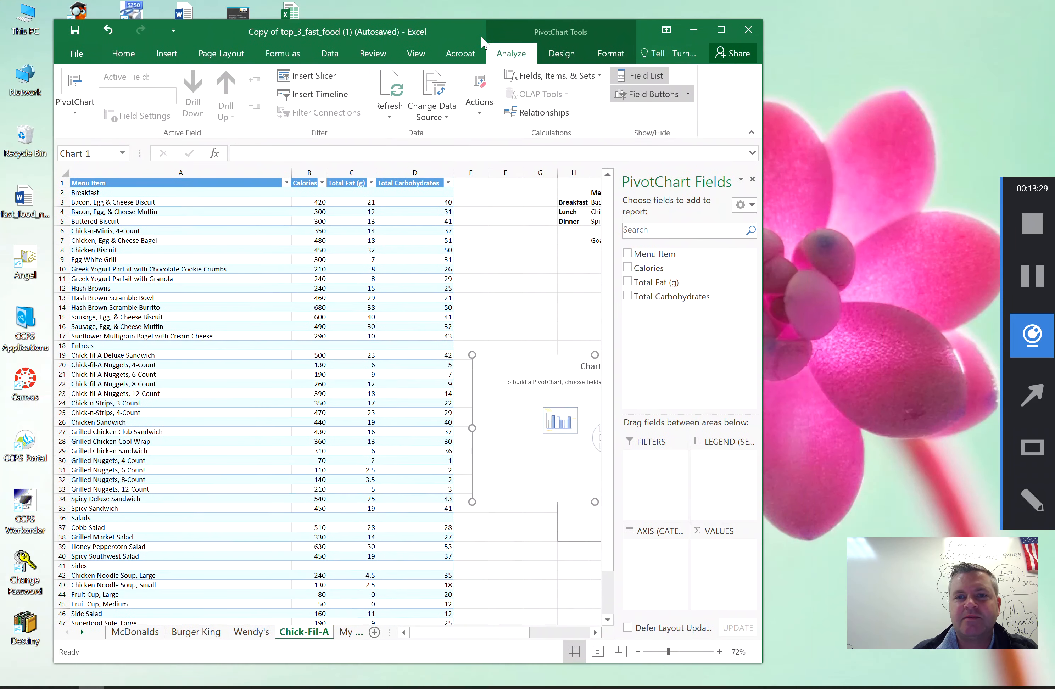
pyautogui.click(771, 302)
pyautogui.moveTo(762, 297); pyautogui.dragTo(948, 296)
pyautogui.moveTo(666, 361); pyautogui.dragTo(509, 243)
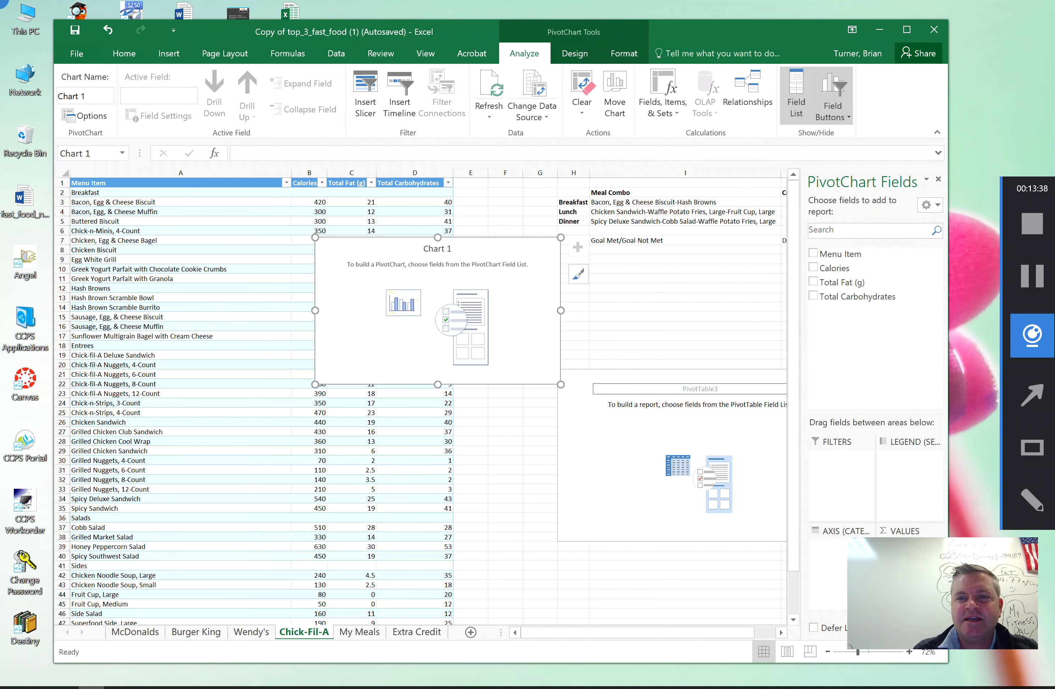
pyautogui.moveTo(759, 35); pyautogui.dragTo(734, 34)
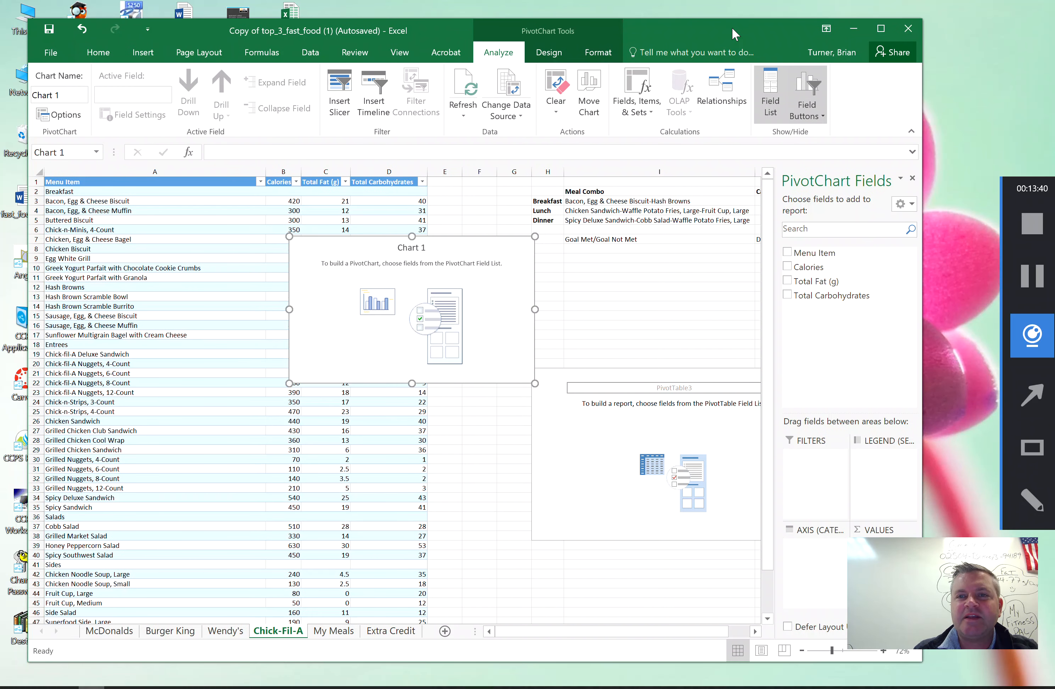
pyautogui.click(1038, 343)
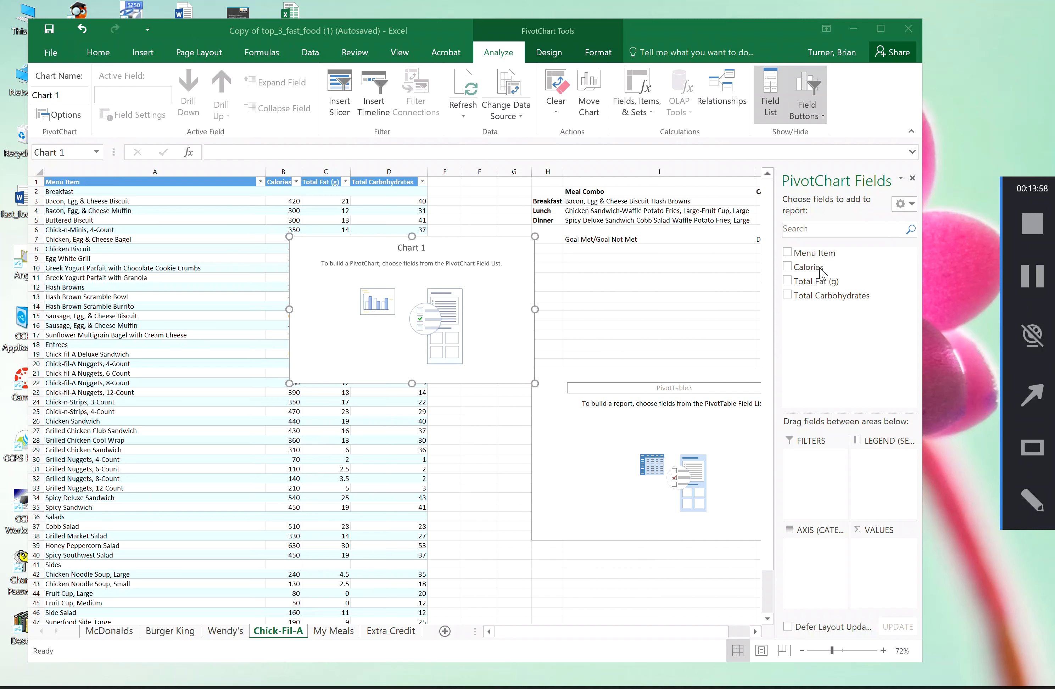
# Step: Add Calories to the PivotChart's values and summarize the field by Sum
pyautogui.moveTo(819, 267); pyautogui.dragTo(877, 582)
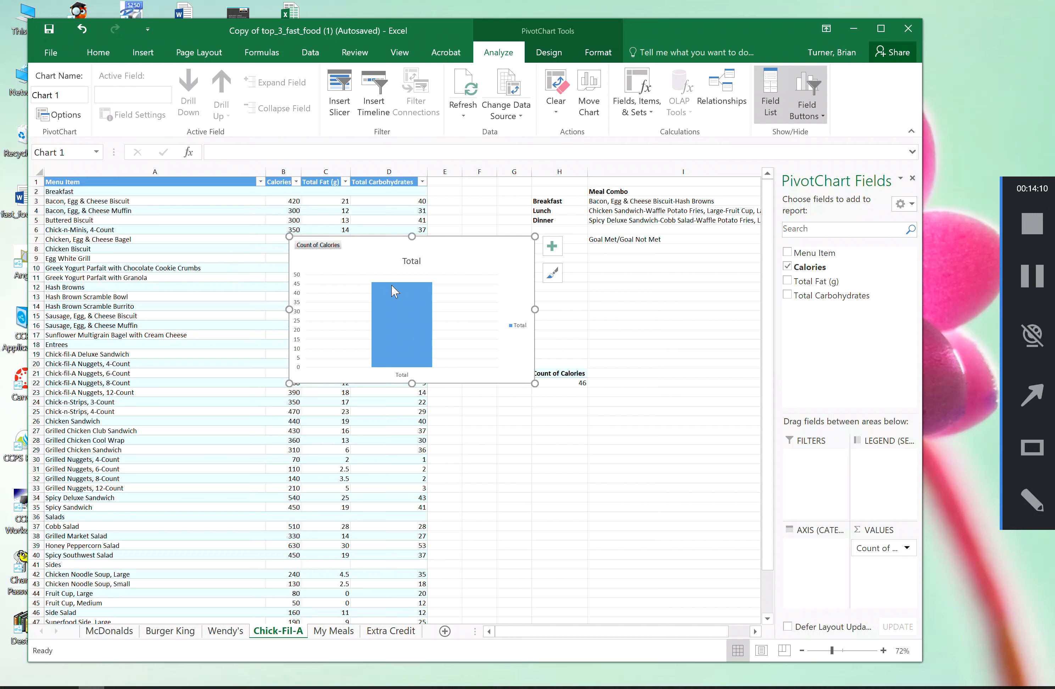
pyautogui.click(907, 549)
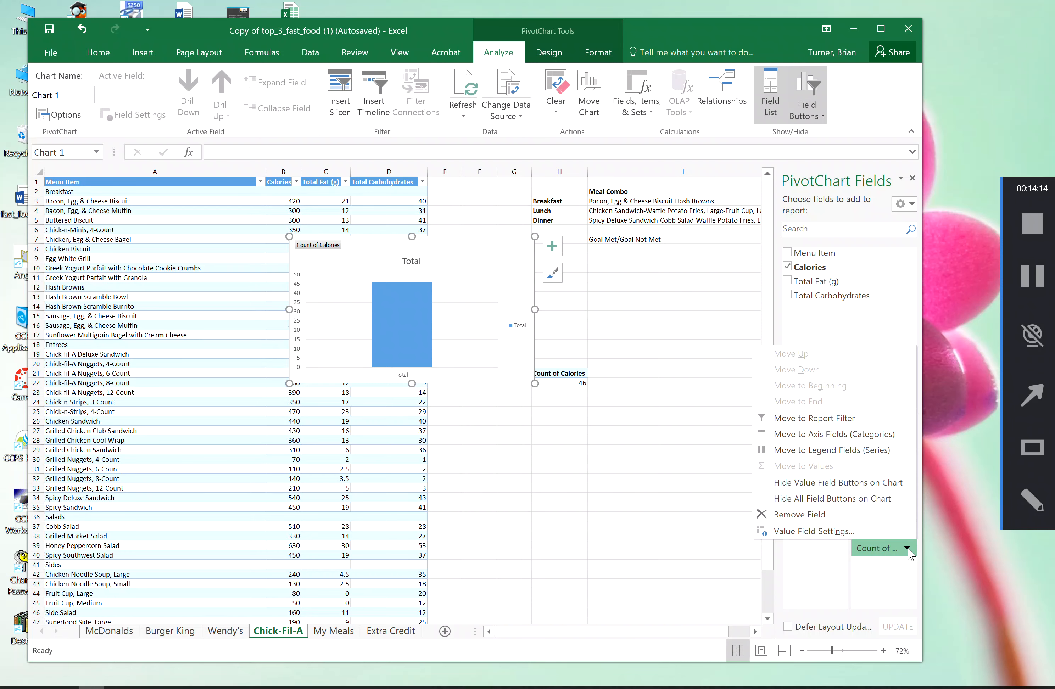
pyautogui.click(842, 532)
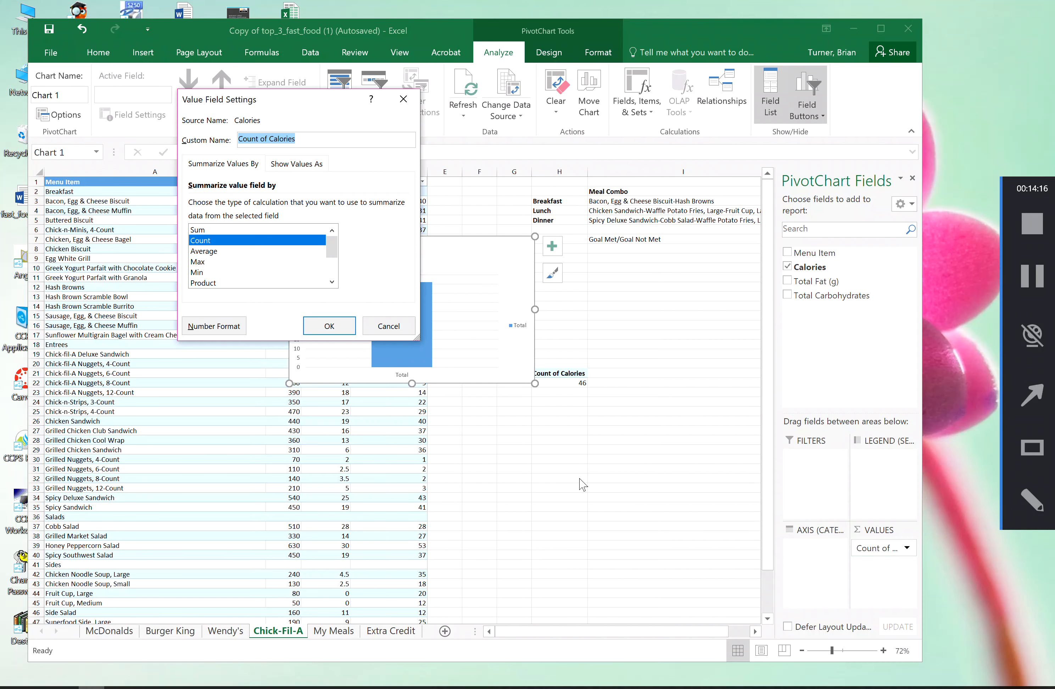
pyautogui.click(251, 230)
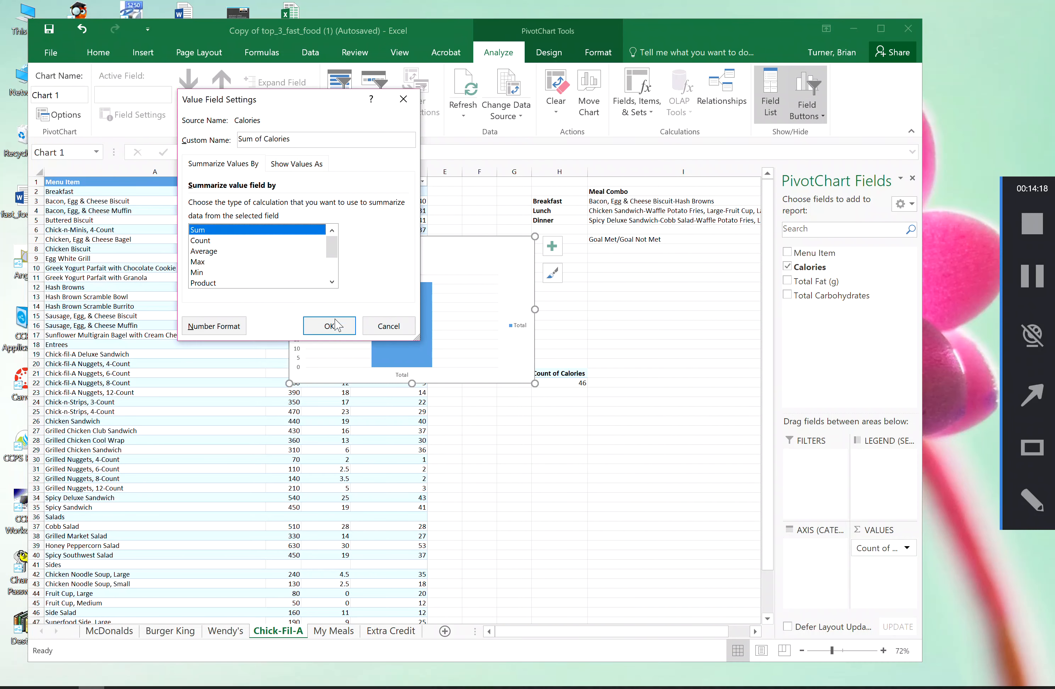
pyautogui.click(336, 326)
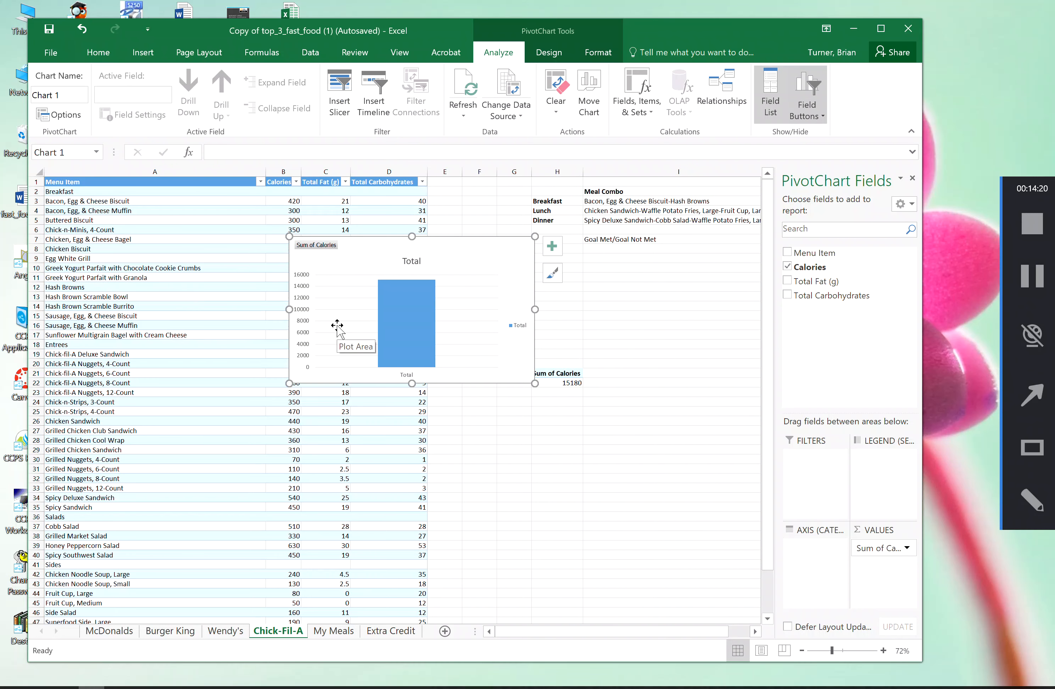
# Step: Move the PivotChart further over the menu table and add Menu Item as its legend series
pyautogui.moveTo(459, 238); pyautogui.dragTo(312, 272)
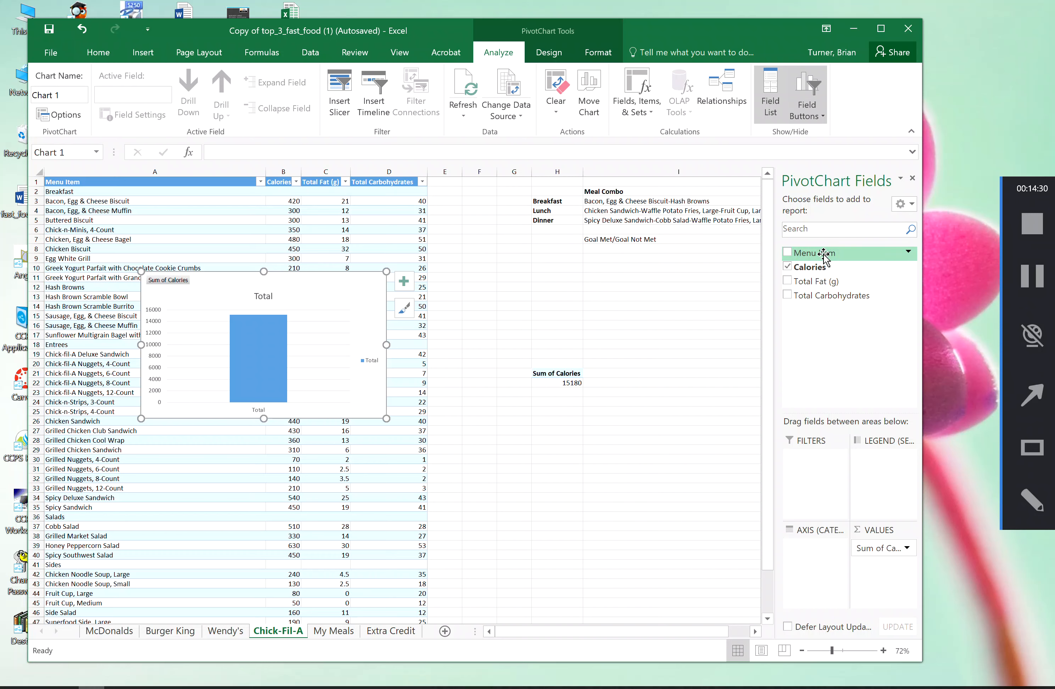
pyautogui.moveTo(816, 252); pyautogui.dragTo(888, 497)
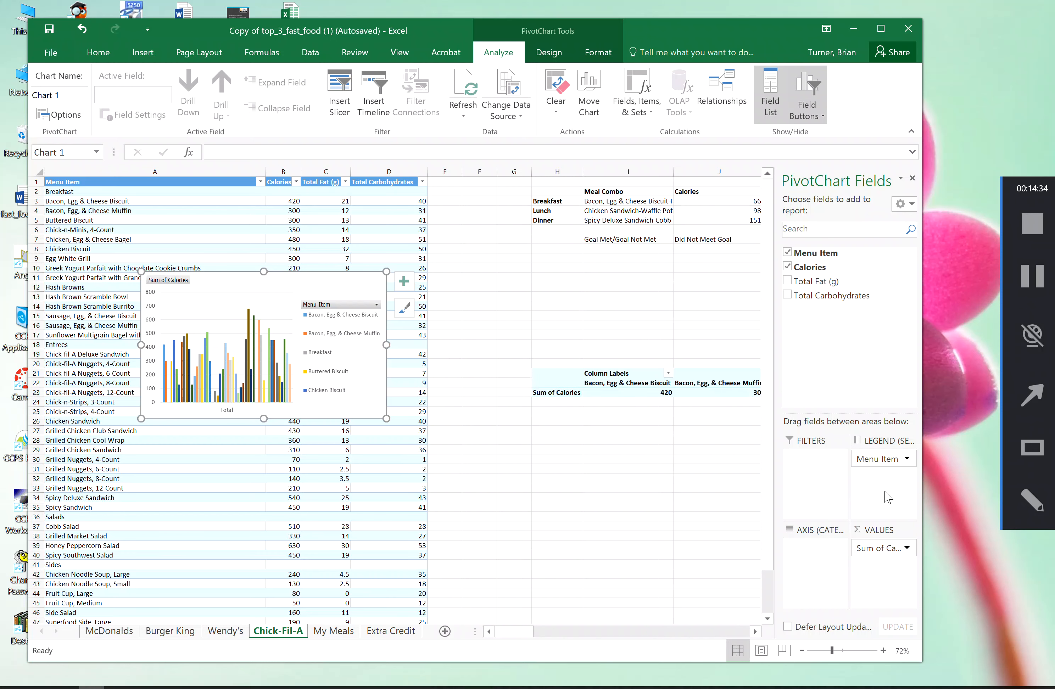
pyautogui.moveTo(250, 317)
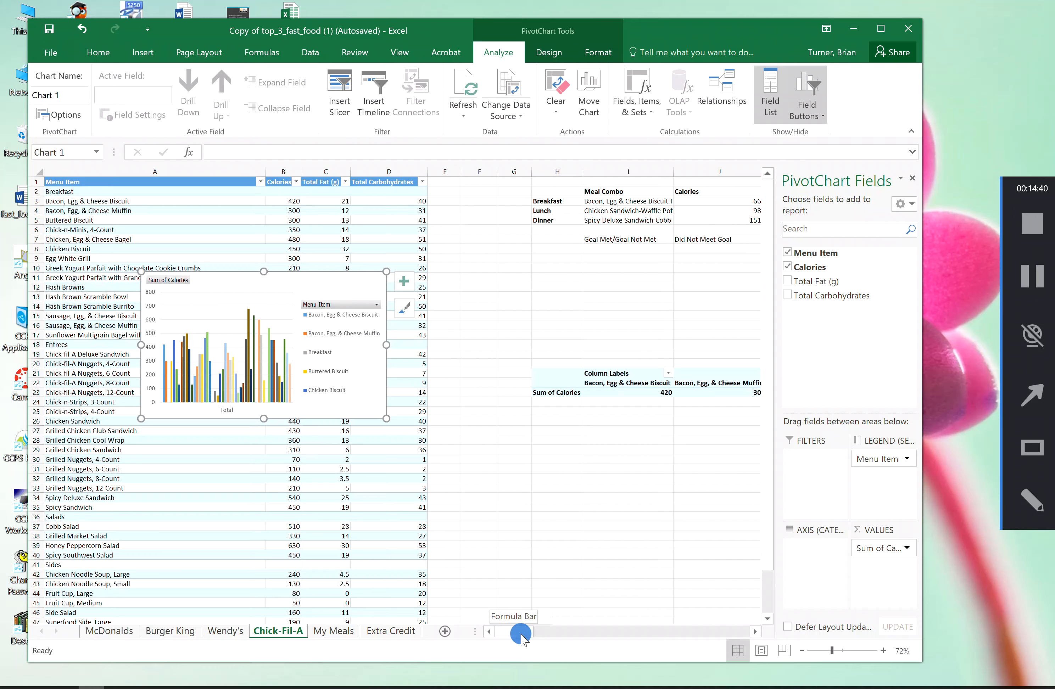
pyautogui.moveTo(521, 636)
pyautogui.mouseDown()
pyautogui.moveTo(731, 622)
pyautogui.moveTo(511, 623)
pyautogui.moveTo(522, 616)
pyautogui.mouseUp()
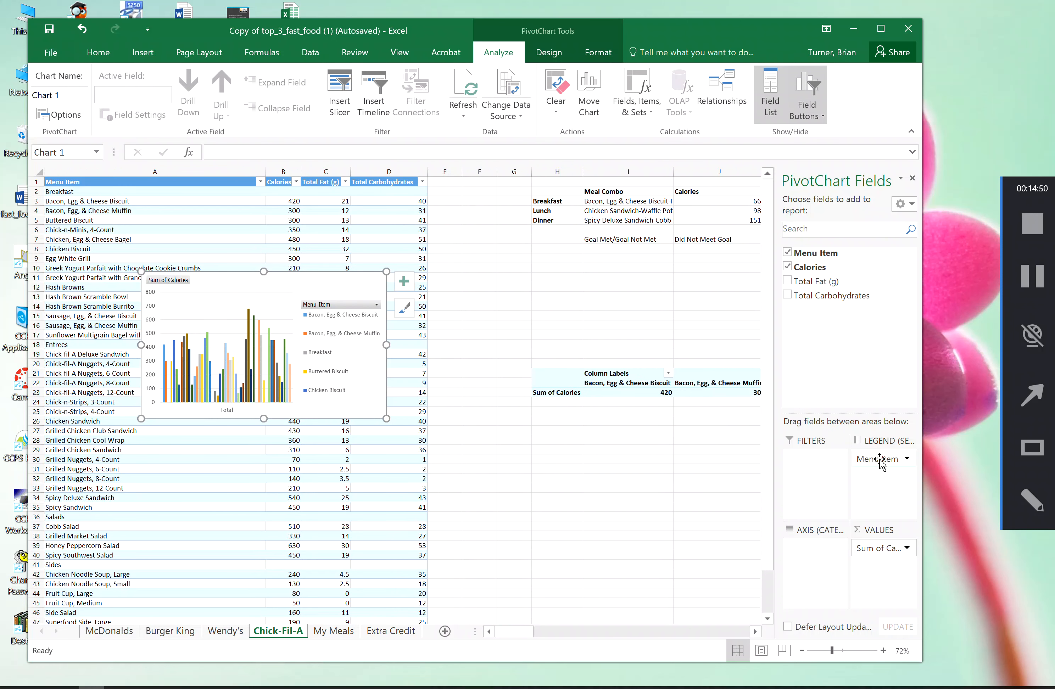
# Step: Move the Menu Item field from the PivotChart's legend to its axis categories
pyautogui.moveTo(880, 461); pyautogui.dragTo(806, 575)
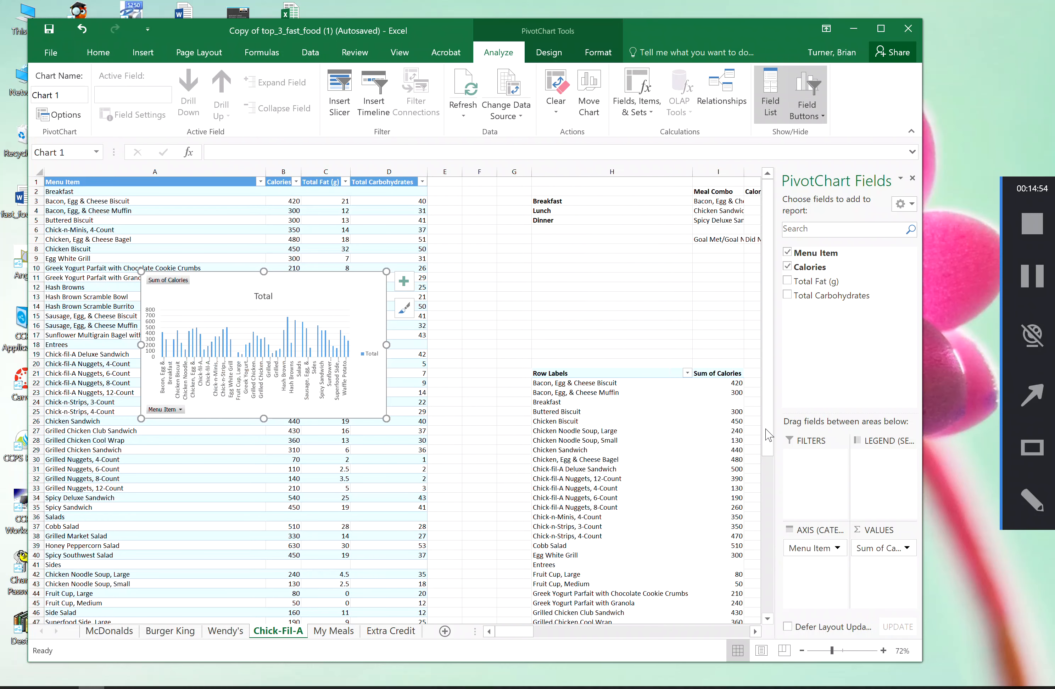
pyautogui.scroll(-4, 772, 492)
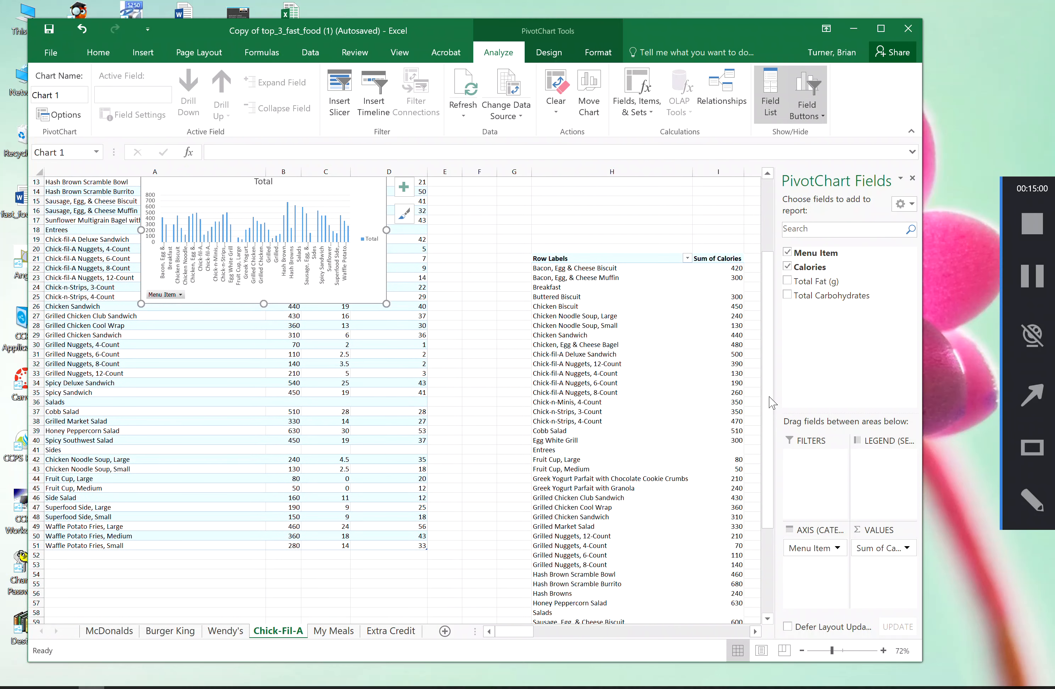
pyautogui.scroll(4, 770, 322)
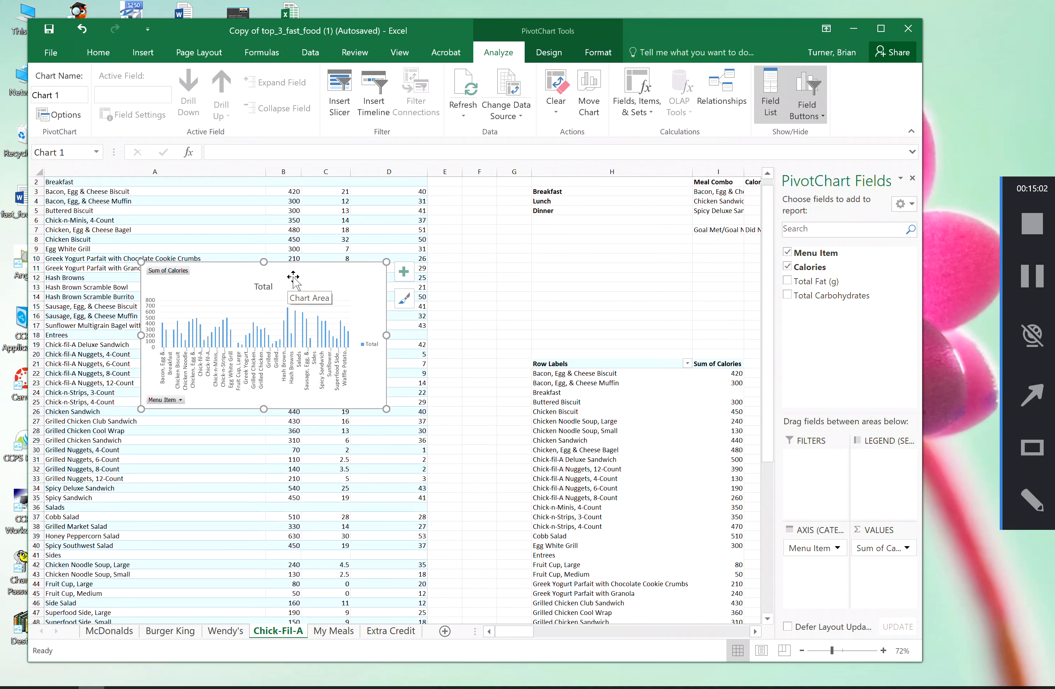
# Step: Move the PivotChart up over the table's first rows and insert a Menu Item slicer, placing it directly below the chart
pyautogui.moveTo(313, 266); pyautogui.dragTo(508, 224)
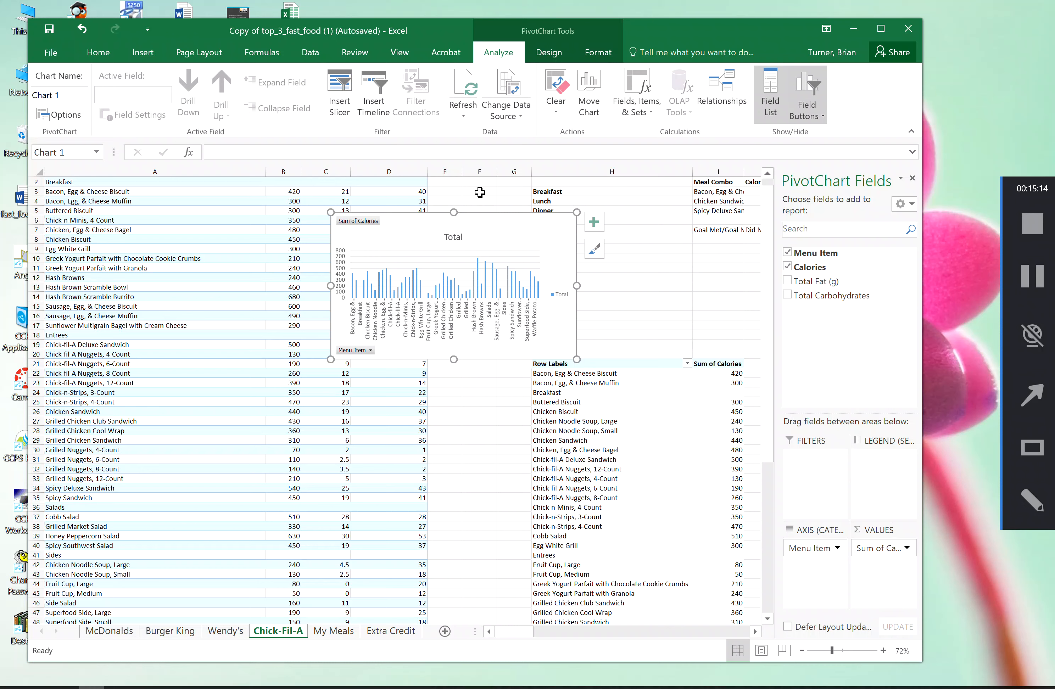
pyautogui.moveTo(499, 221); pyautogui.dragTo(403, 202)
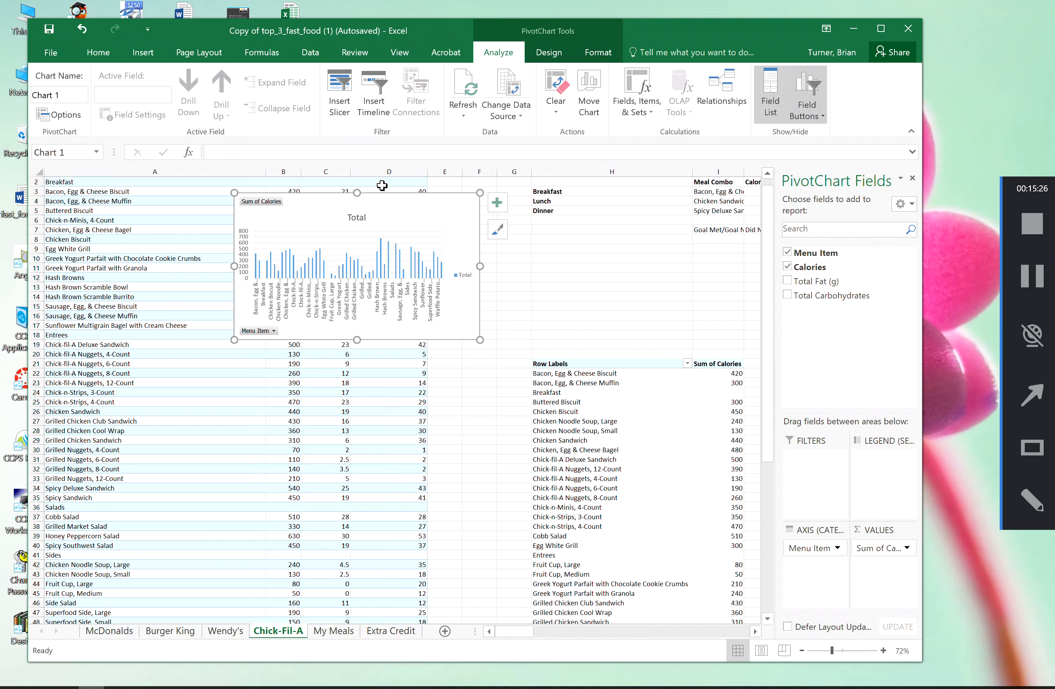
pyautogui.click(343, 106)
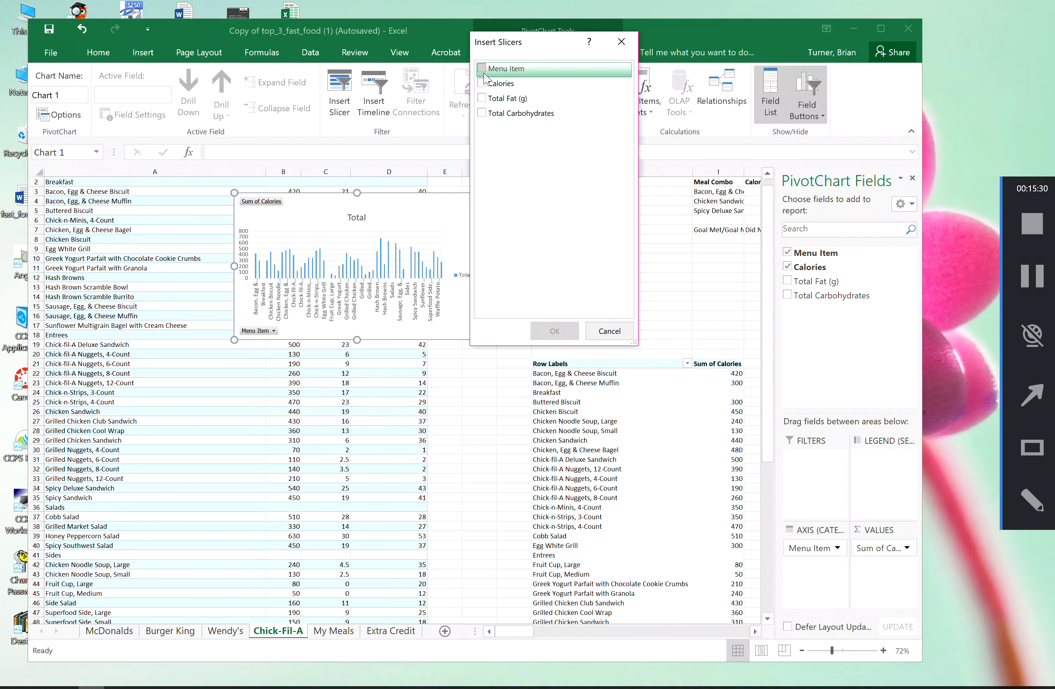
pyautogui.click(482, 69)
pyautogui.click(555, 331)
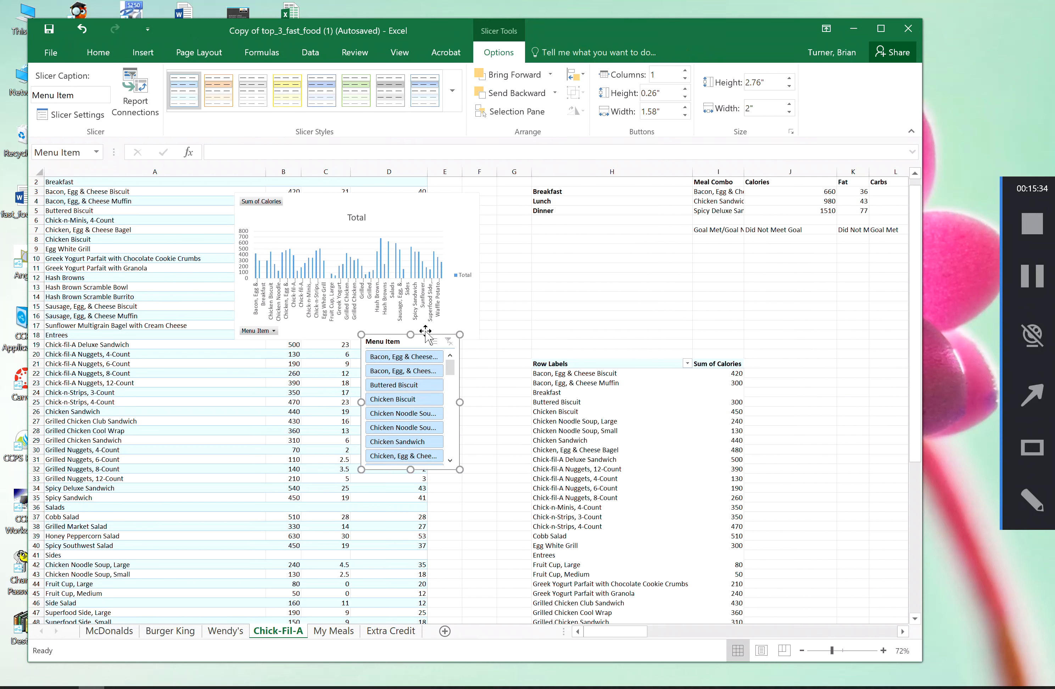
pyautogui.moveTo(421, 335); pyautogui.dragTo(329, 481)
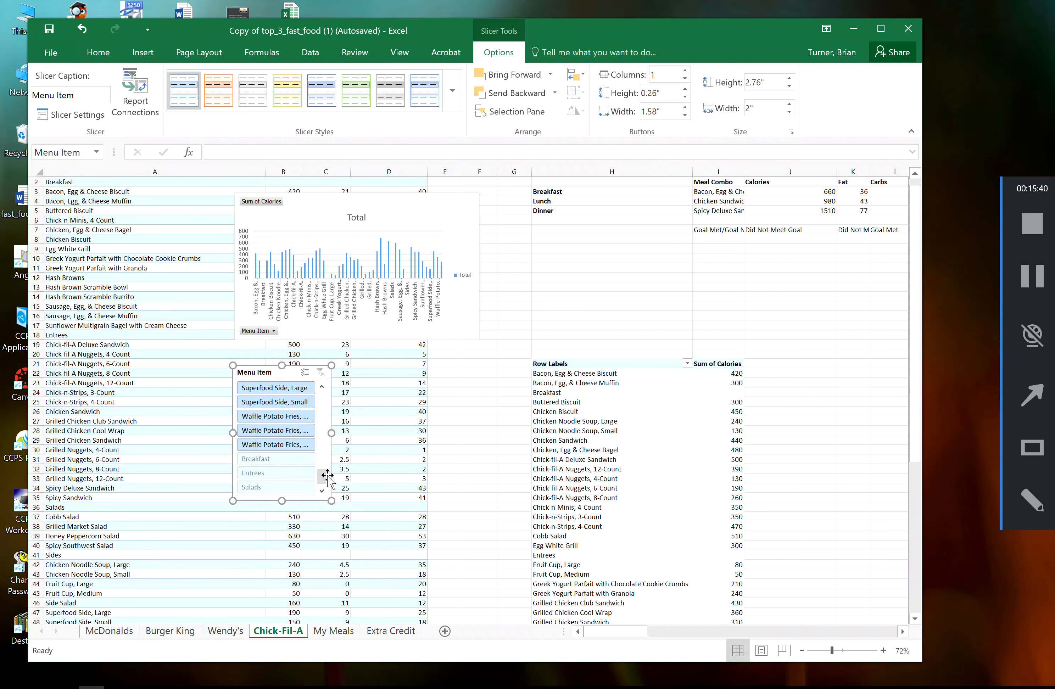
# Step: Filter the slicer to the three Waffle Potato Fries items and move the PivotChart off the menu table, above the pivot table
pyautogui.click(284, 417)
pyautogui.moveTo(287, 429); pyautogui.dragTo(282, 444)
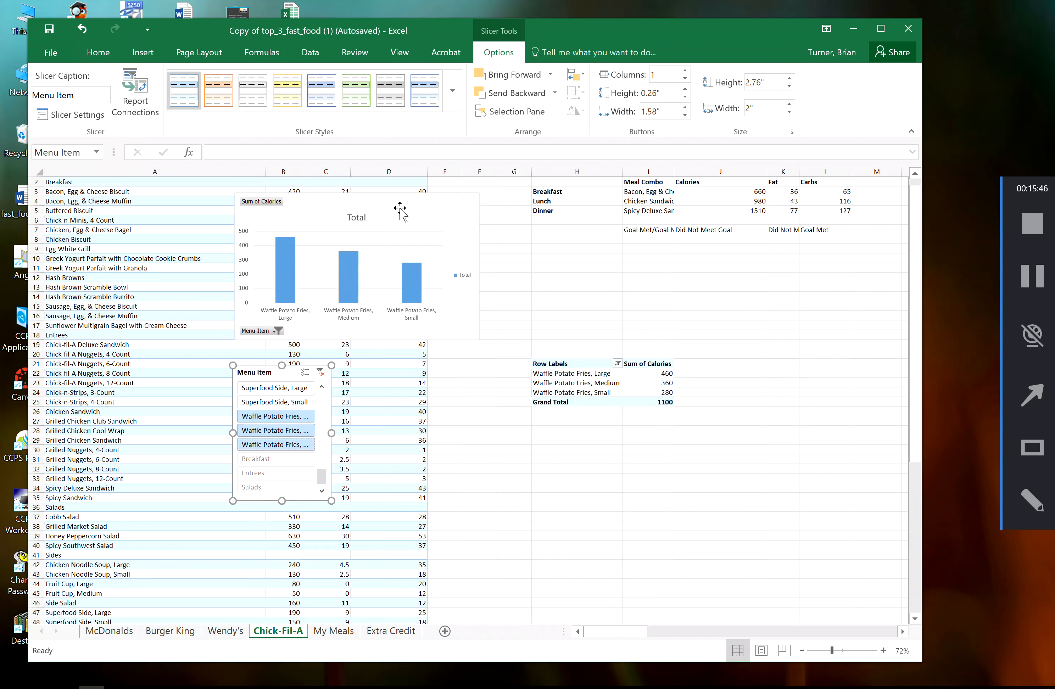
pyautogui.moveTo(396, 198); pyautogui.dragTo(600, 201)
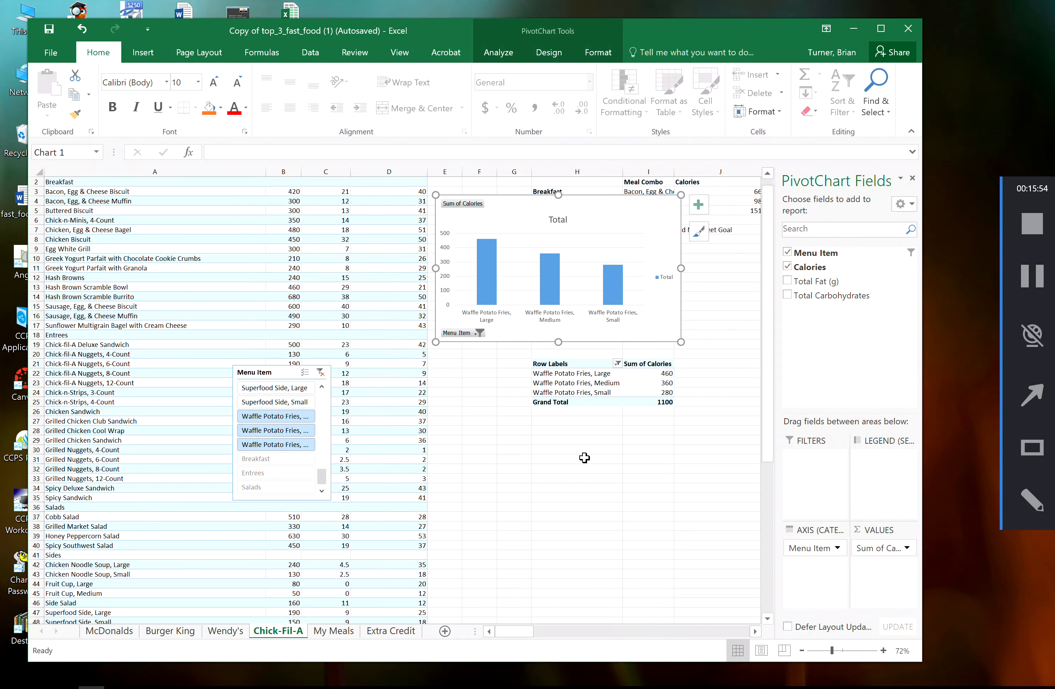
# Step: Examine the McDonalds and Burger King meal combos on the My Meals sheet and the calorie and fat formulas for the Big Mac meal
pyautogui.click(339, 632)
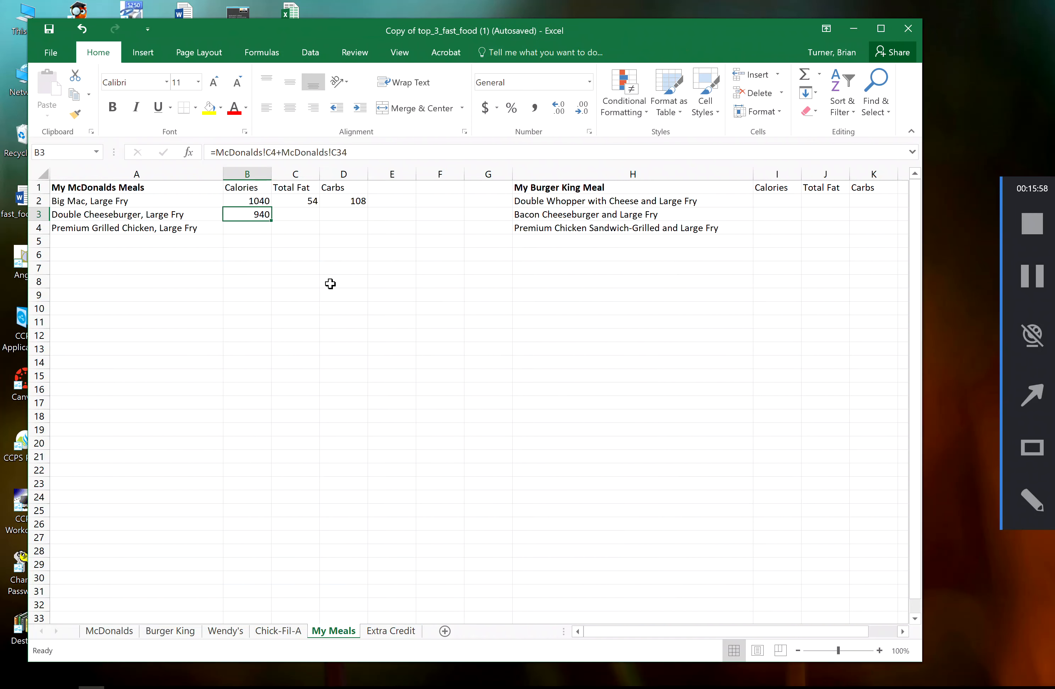
pyautogui.click(154, 204)
pyautogui.click(172, 215)
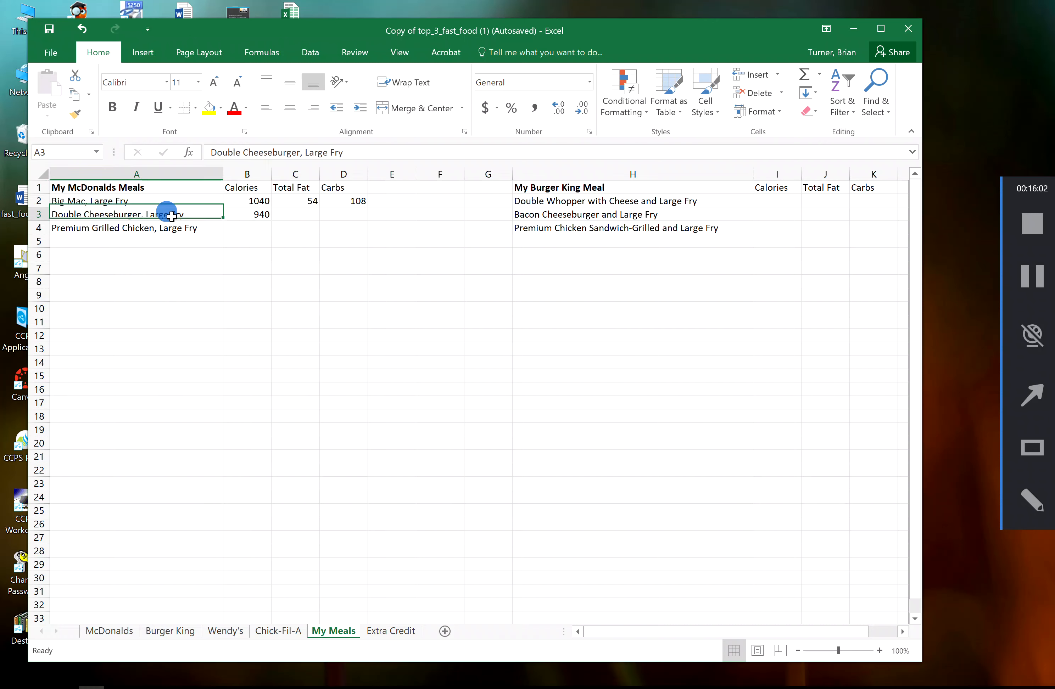
pyautogui.click(175, 227)
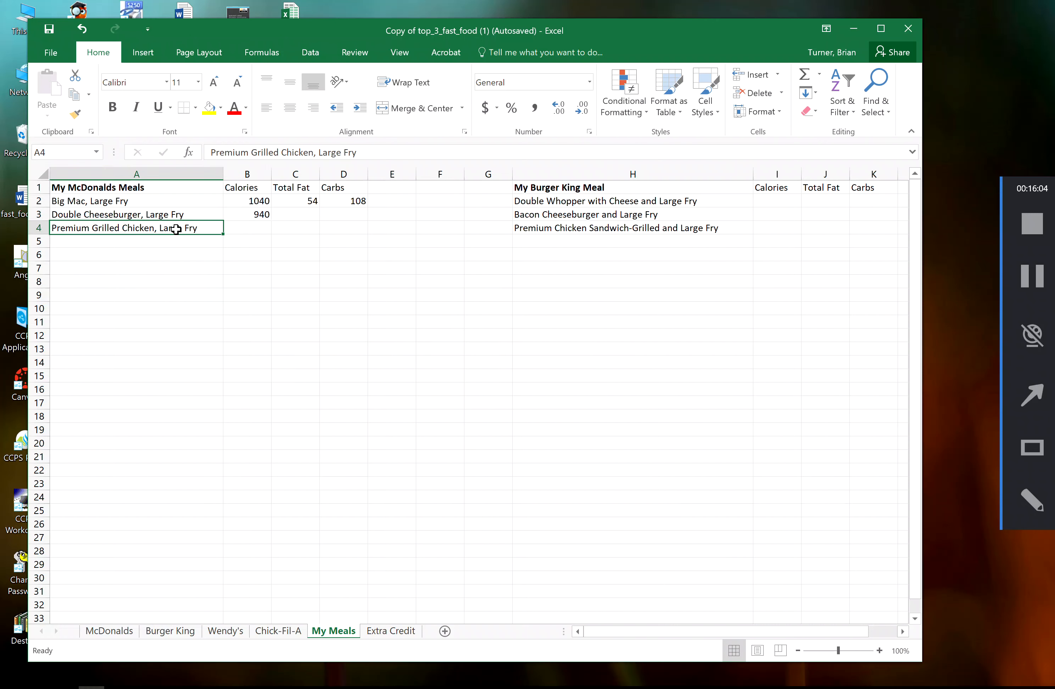
pyautogui.click(631, 202)
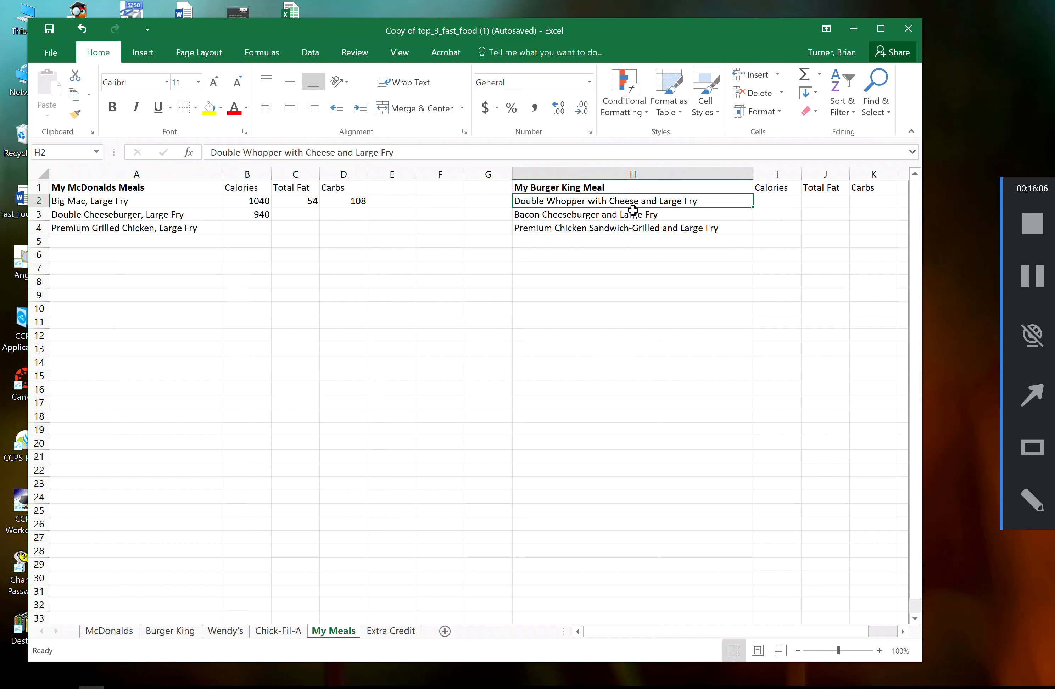
pyautogui.click(632, 213)
pyautogui.click(637, 229)
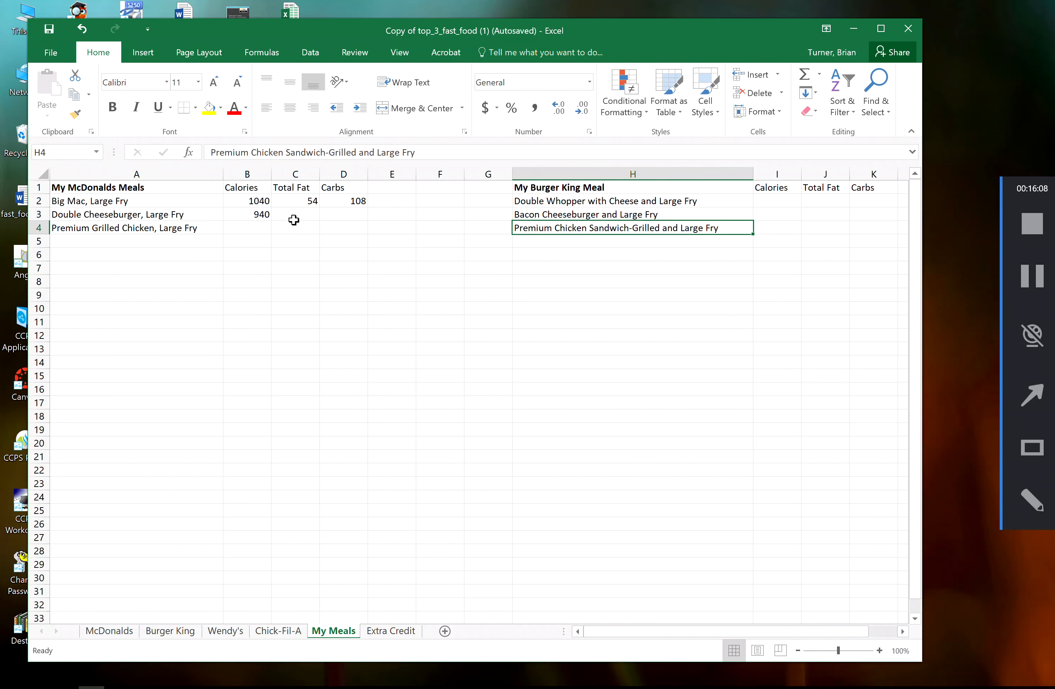
pyautogui.click(249, 203)
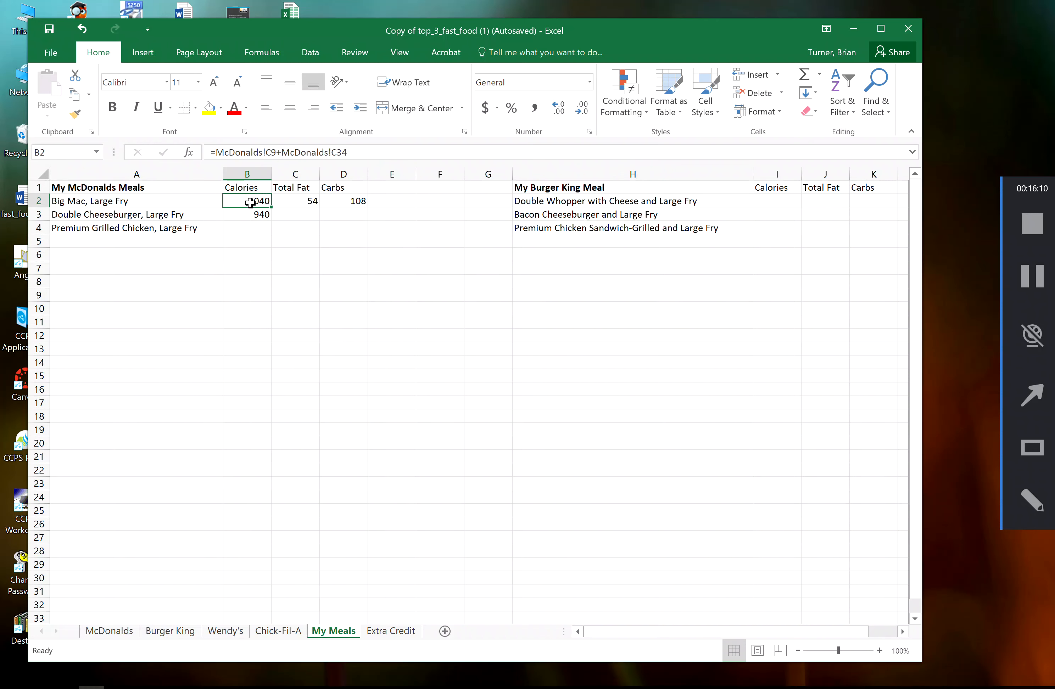
pyautogui.click(301, 203)
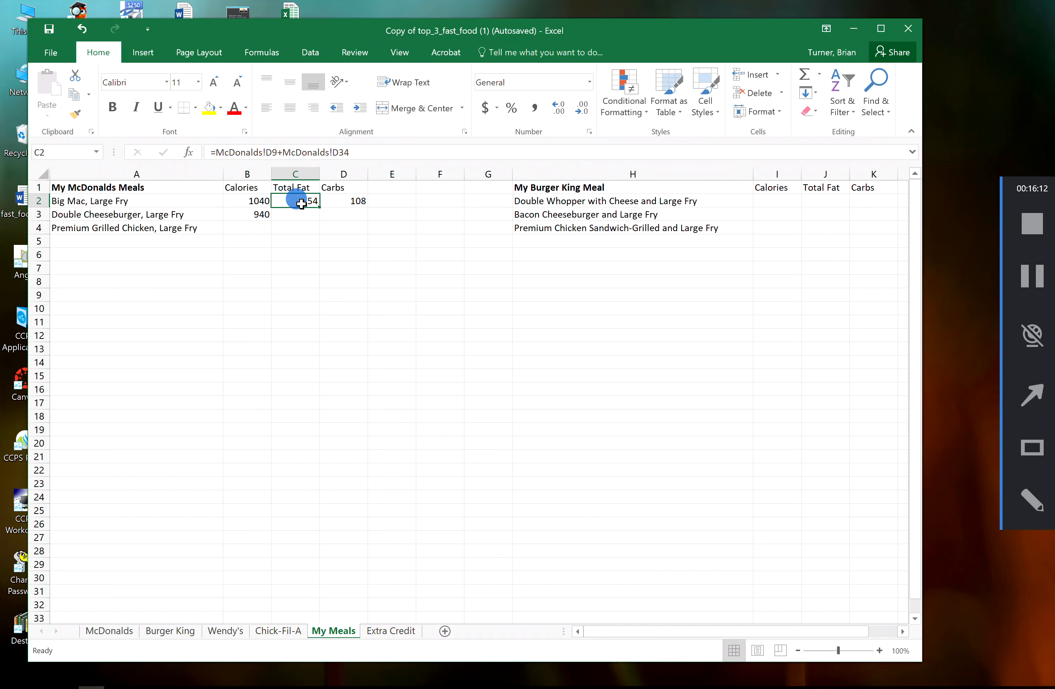
# Step: Clear the Big Mac meal's calories in B2 of My Meals and re-enter them as =McDonalds!C9+McDonalds!C34
pyautogui.click(256, 201)
pyautogui.press('Delete')
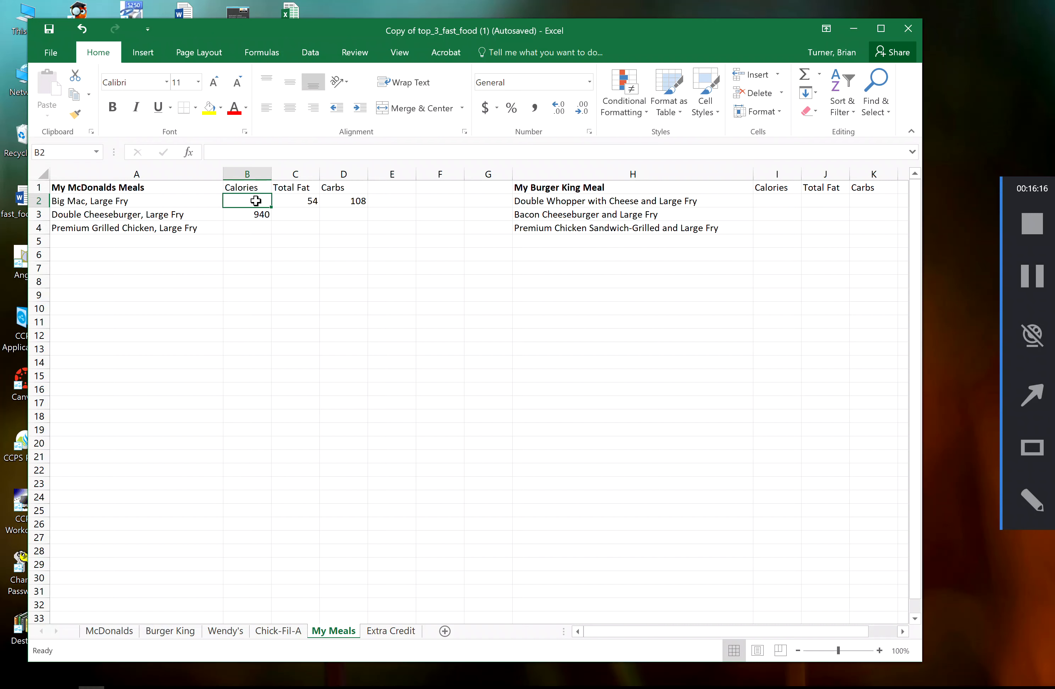
pyautogui.click(284, 244)
pyautogui.click(251, 200)
pyautogui.write('=')
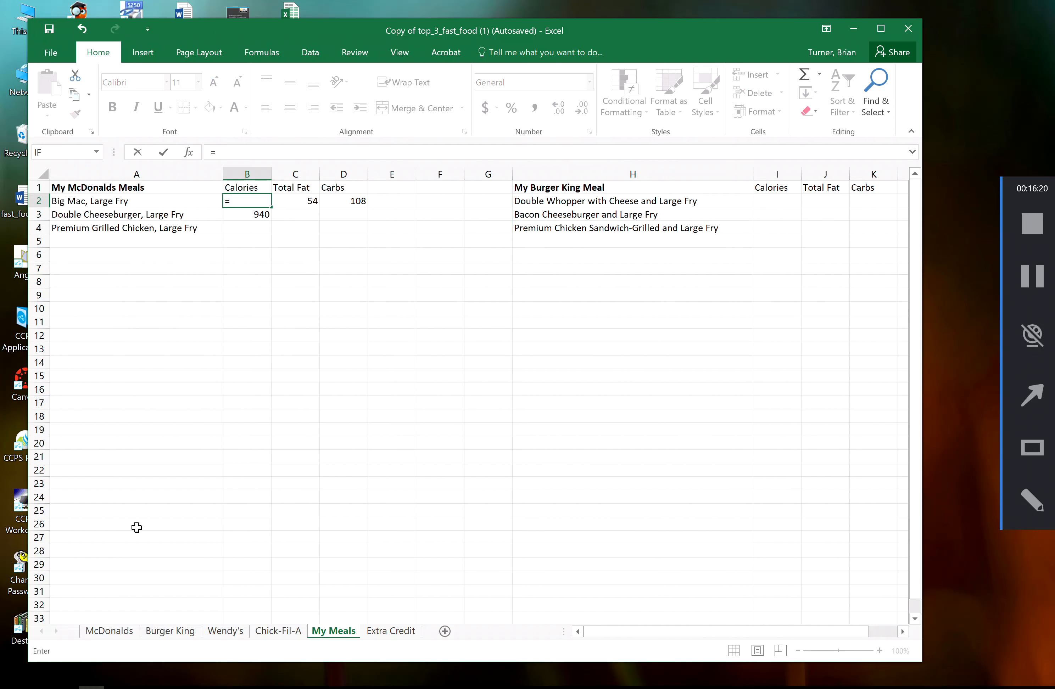
pyautogui.click(112, 631)
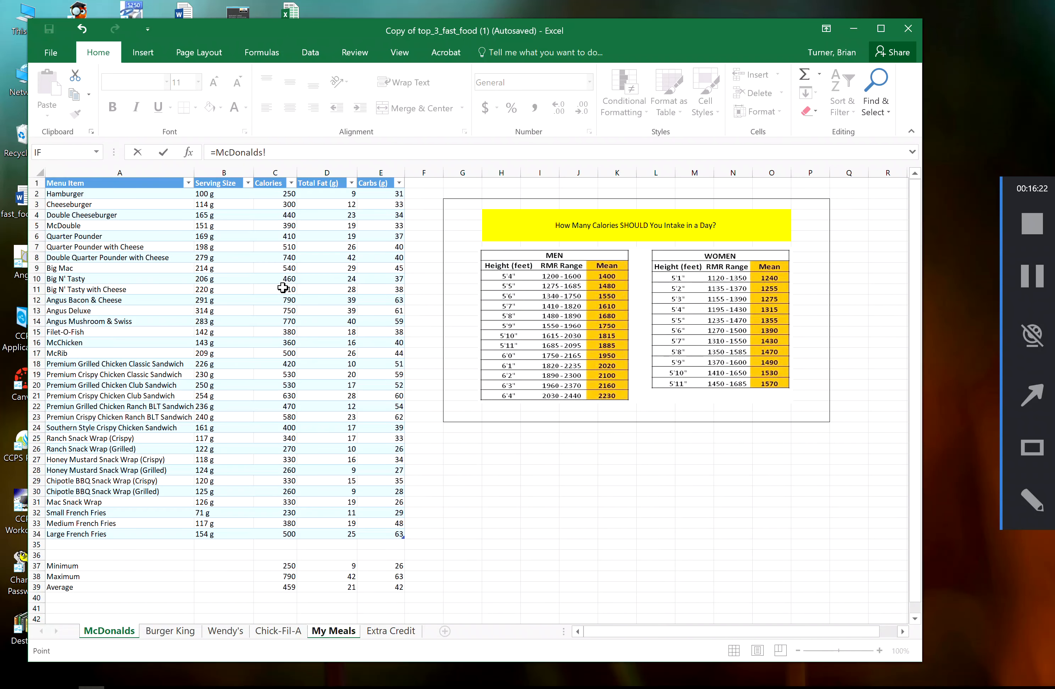
pyautogui.click(275, 268)
pyautogui.write('+')
pyautogui.click(279, 534)
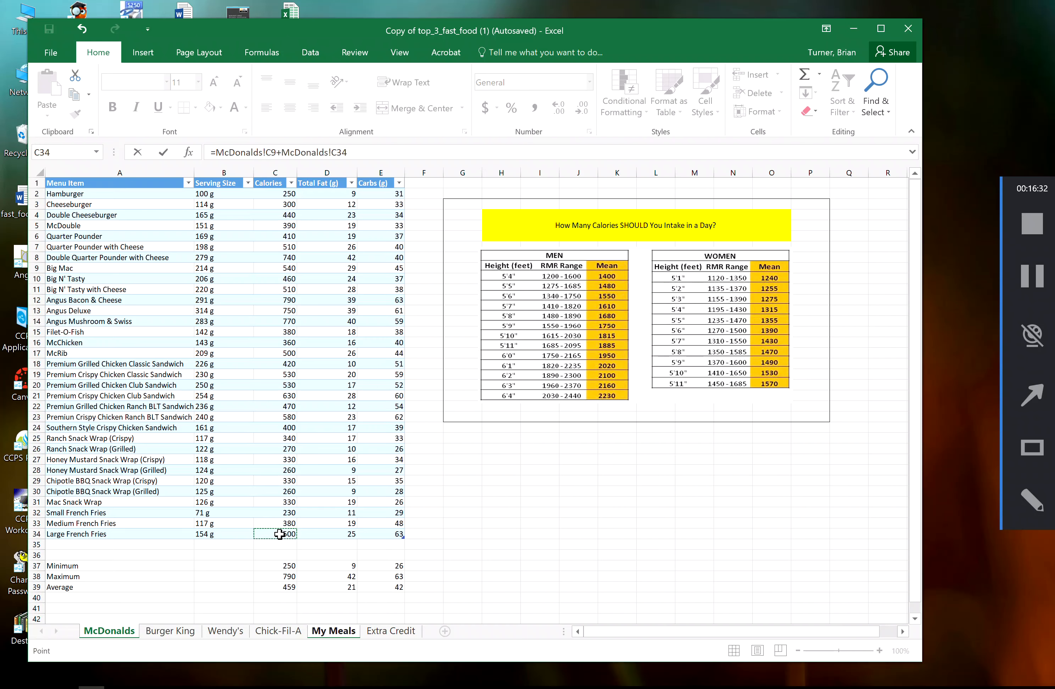
pyautogui.press('Return')
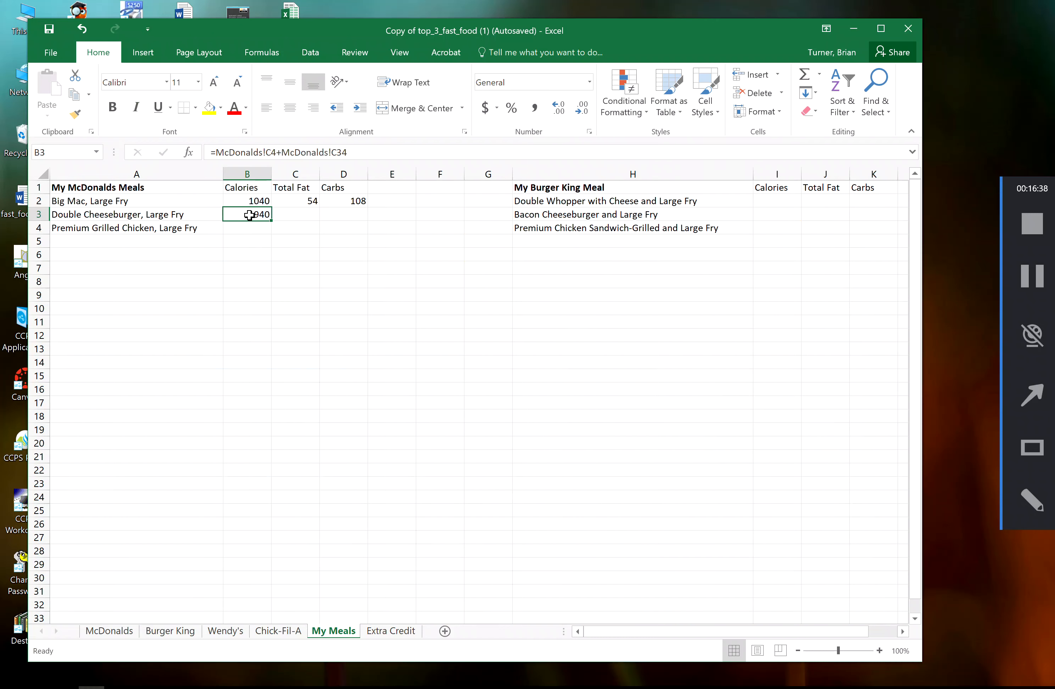
pyautogui.click(248, 202)
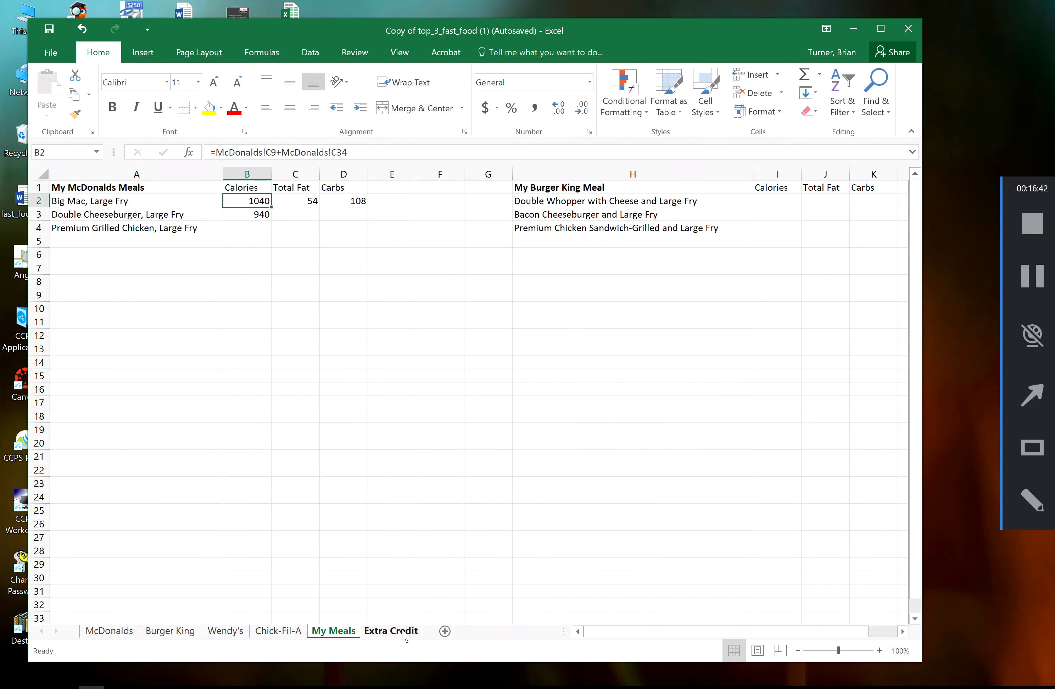
# Step: Examine the Extra Credit sheet's Tuesday heading, the Item name and Calories Consumed entry cells in rows 2 to 8, and the Total formula
pyautogui.click(391, 631)
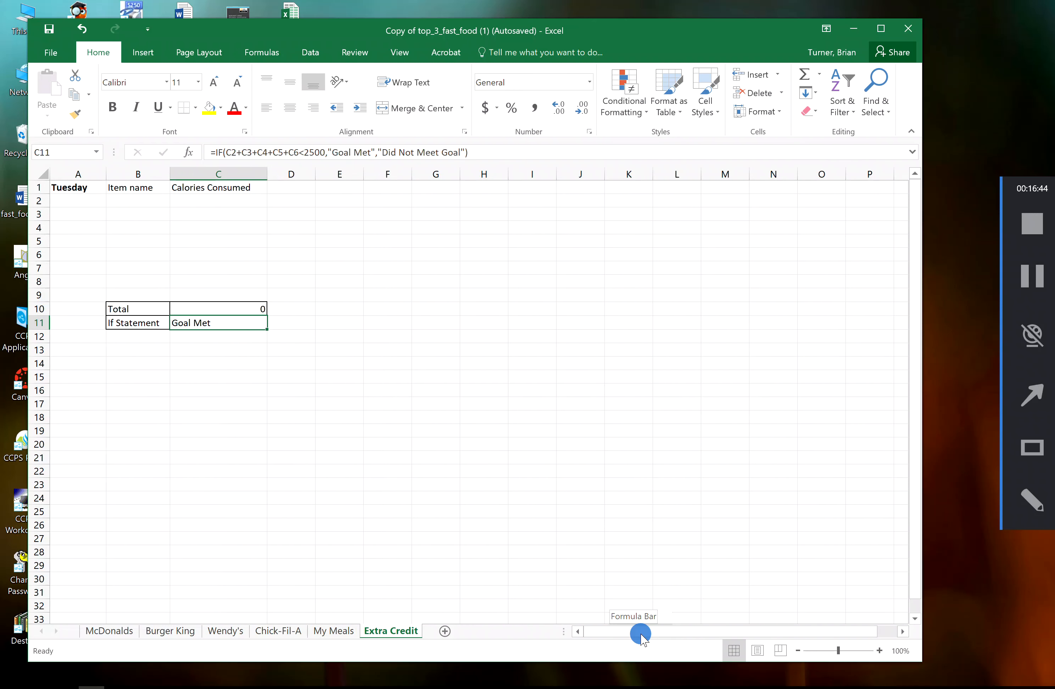
pyautogui.click(82, 193)
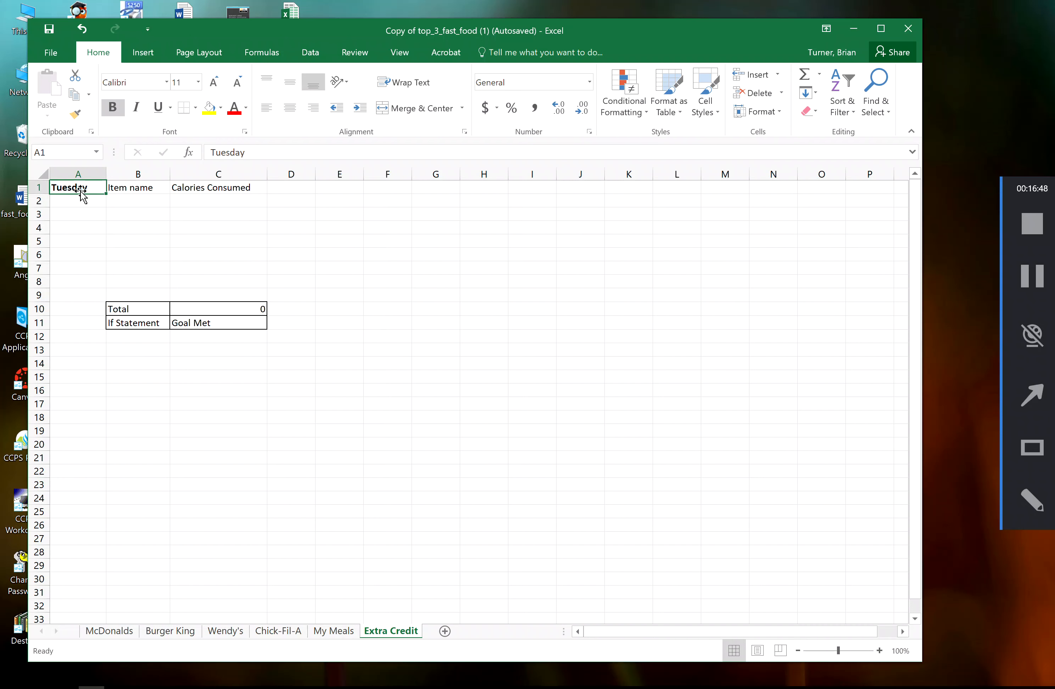
pyautogui.click(146, 188)
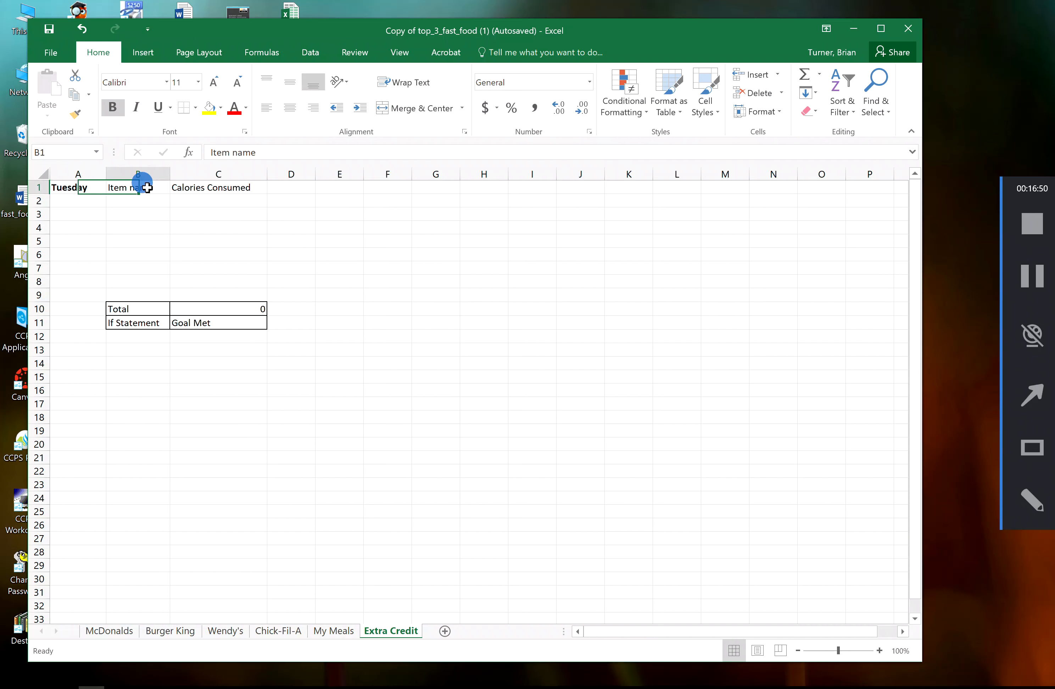
pyautogui.click(146, 200)
pyautogui.moveTo(147, 199); pyautogui.dragTo(148, 283)
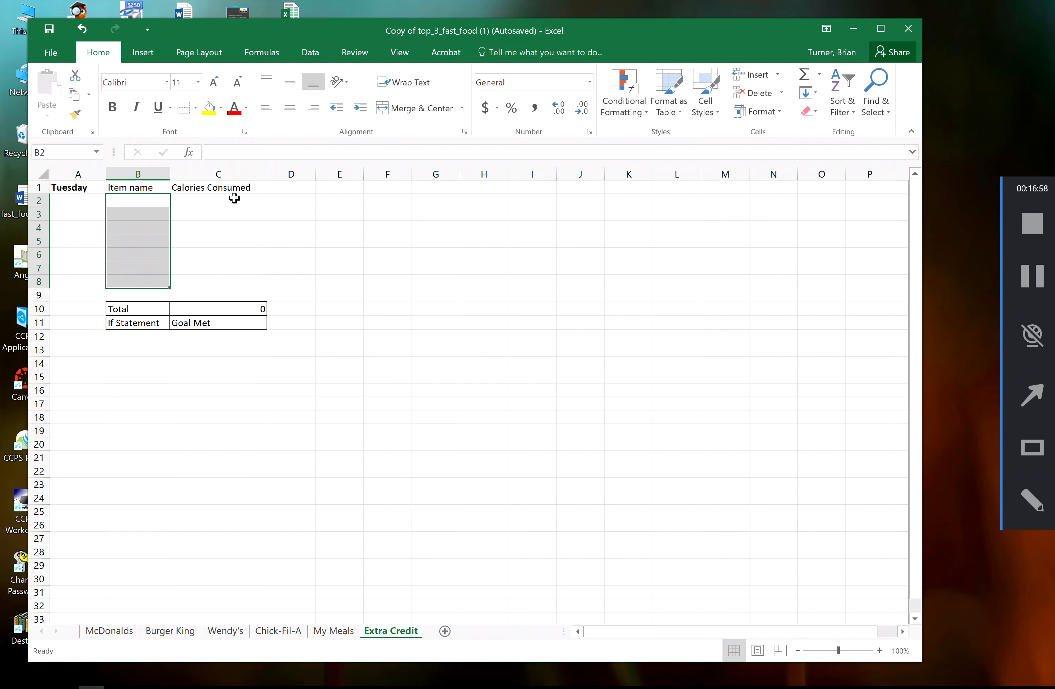
pyautogui.moveTo(234, 199); pyautogui.dragTo(242, 283)
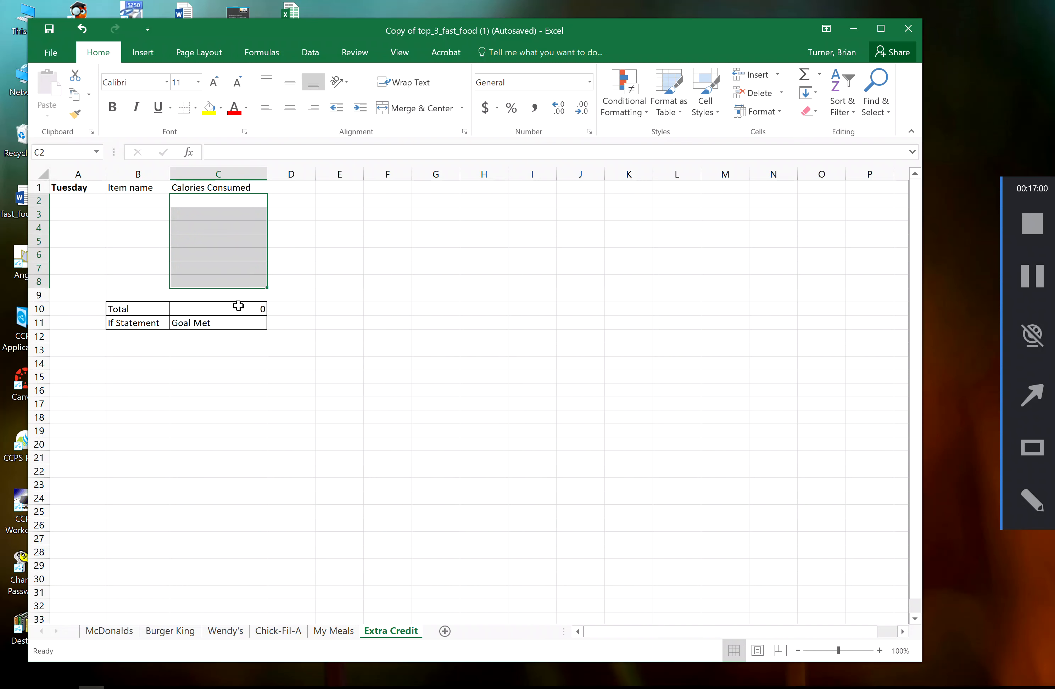
pyautogui.click(238, 305)
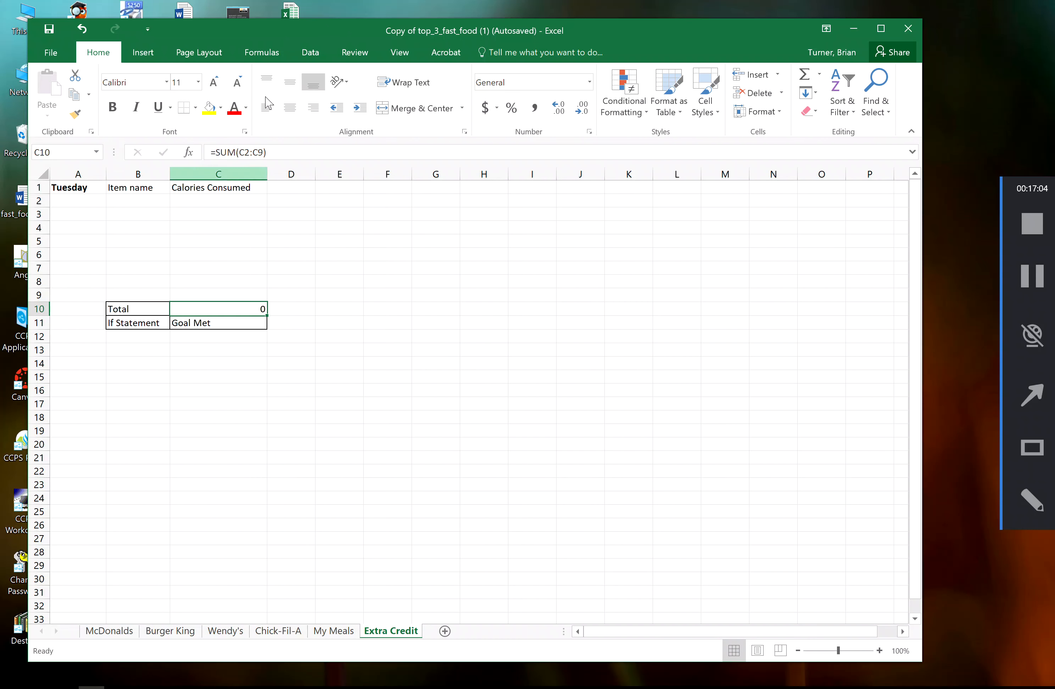
pyautogui.click(263, 54)
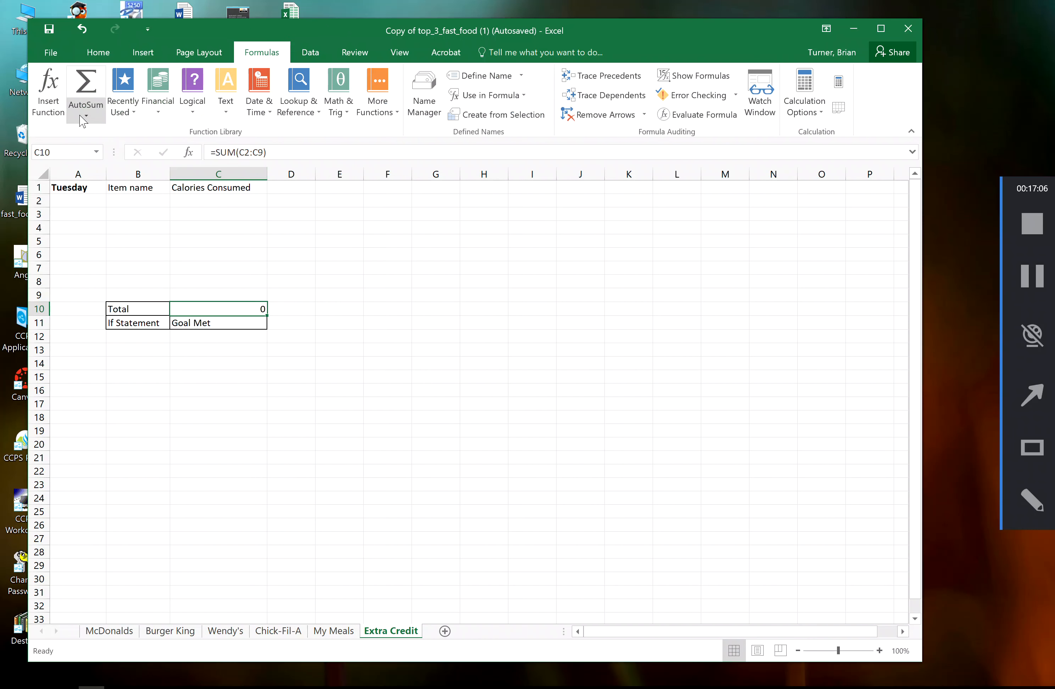